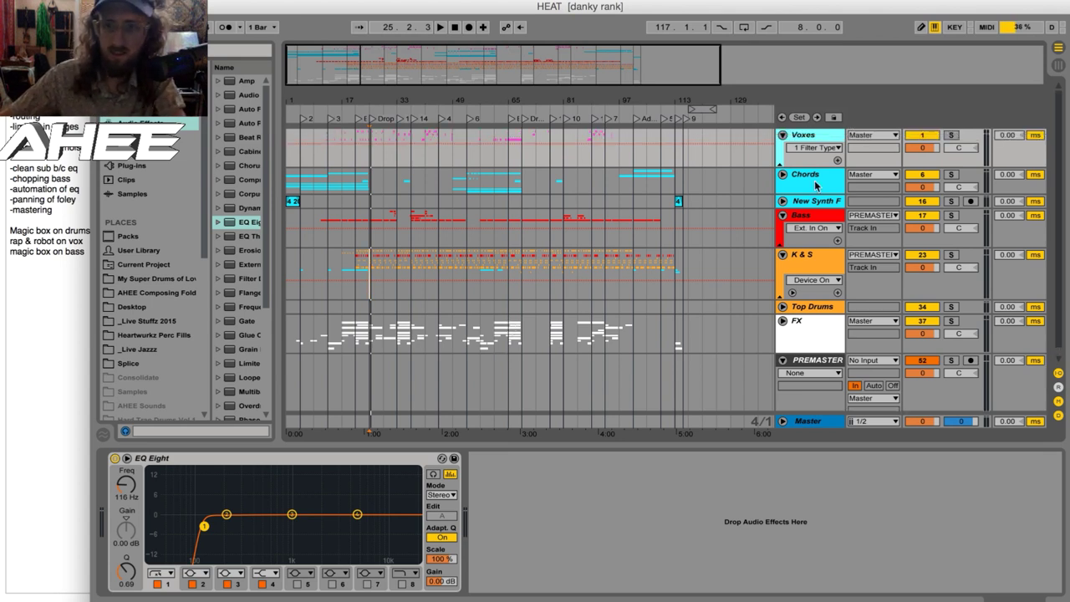
# Inspect the effect chains on the Chords group, the Master track and the Voxes group.
pyautogui.click(744, 184)
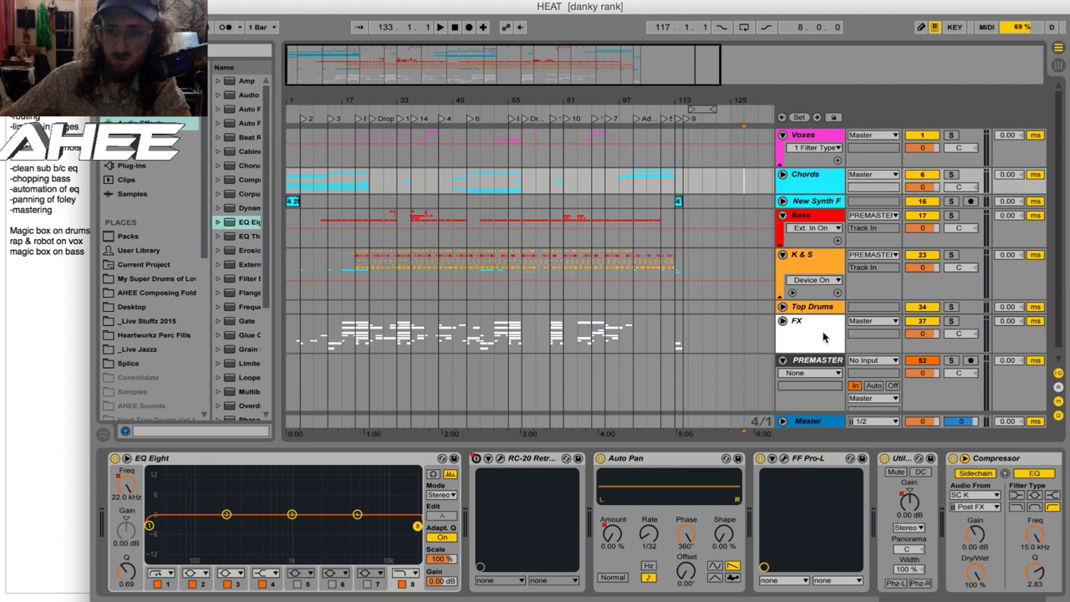
pyautogui.scroll(-1, 773, 352)
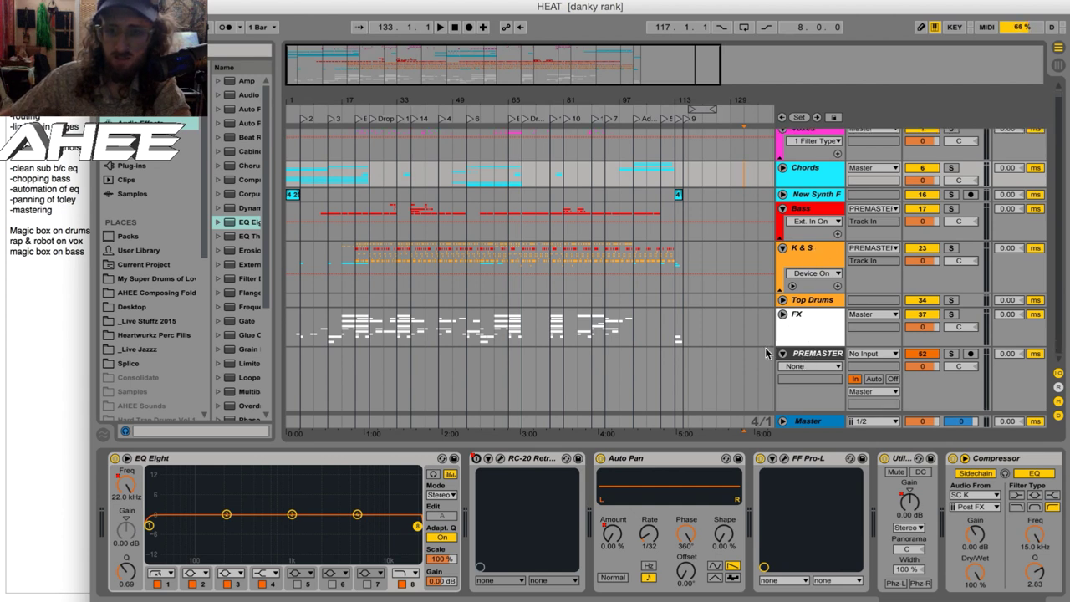
pyautogui.scroll(1, 674, 334)
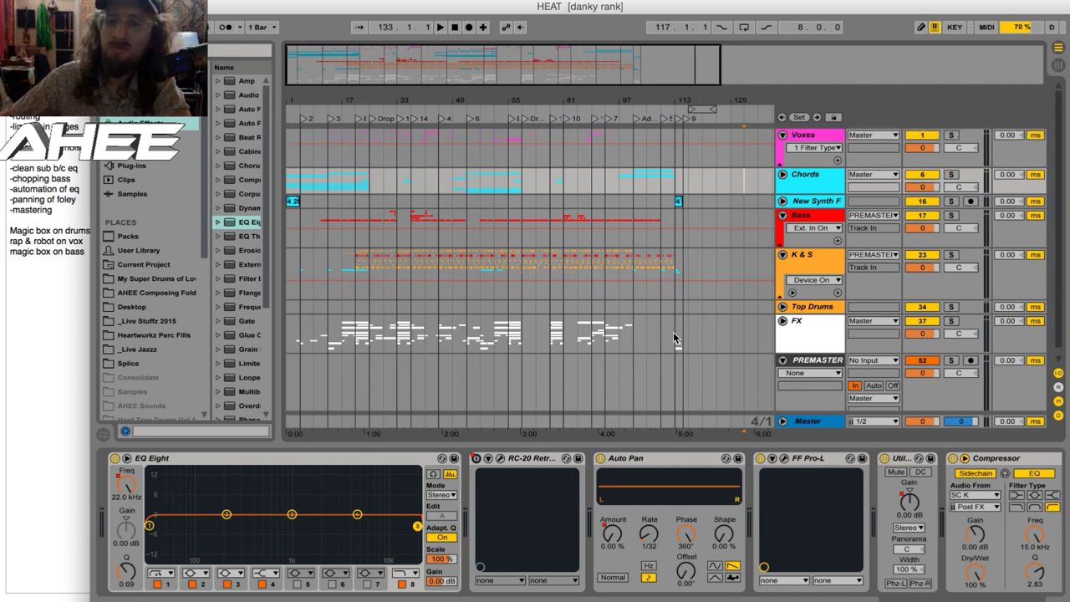
pyautogui.click(808, 425)
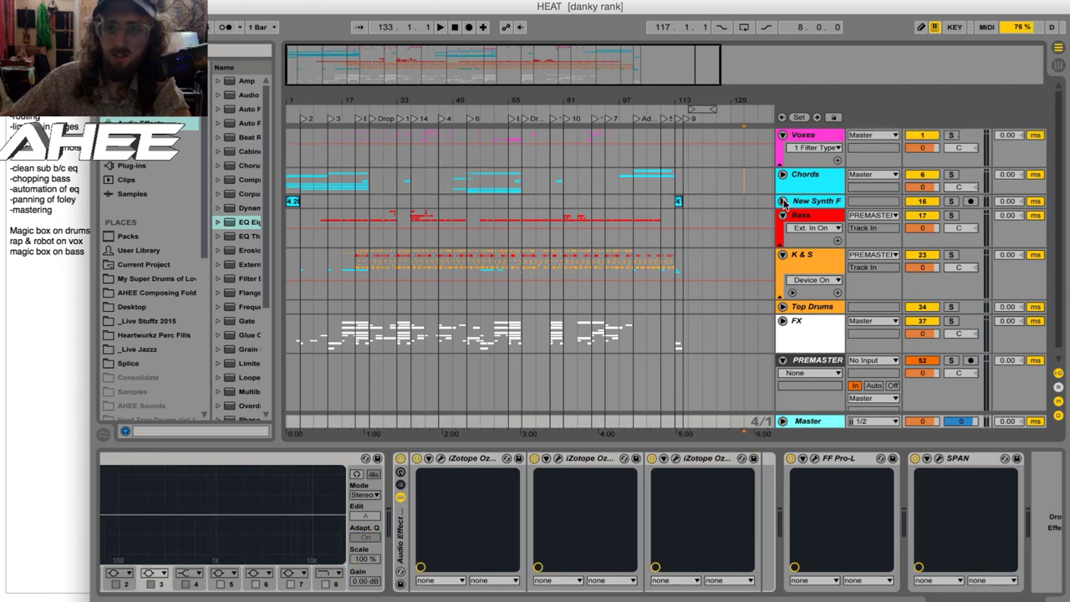
pyautogui.click(802, 141)
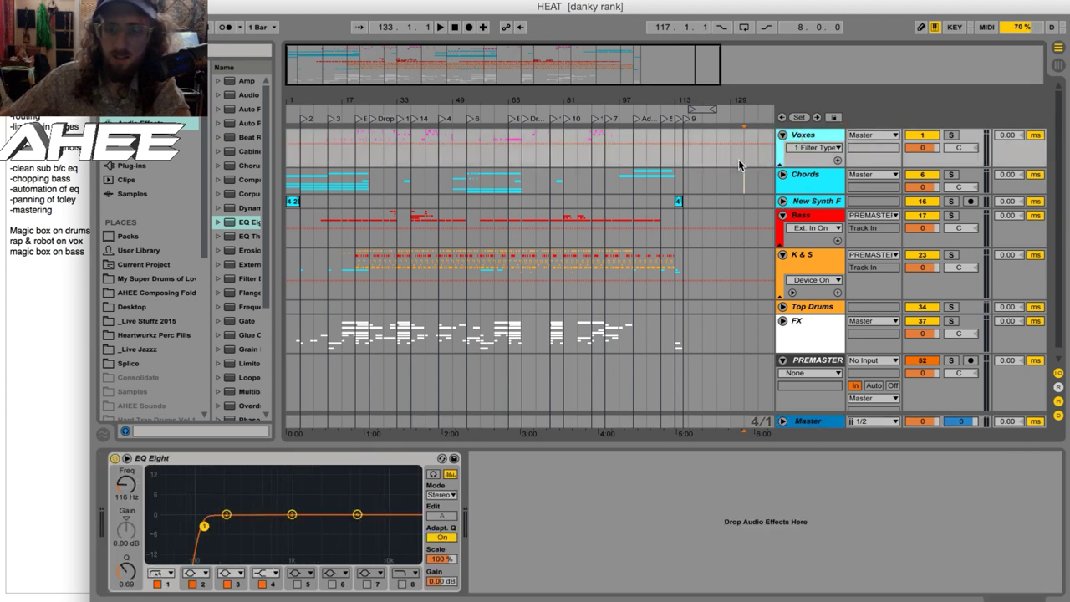
pyautogui.press('super+z')
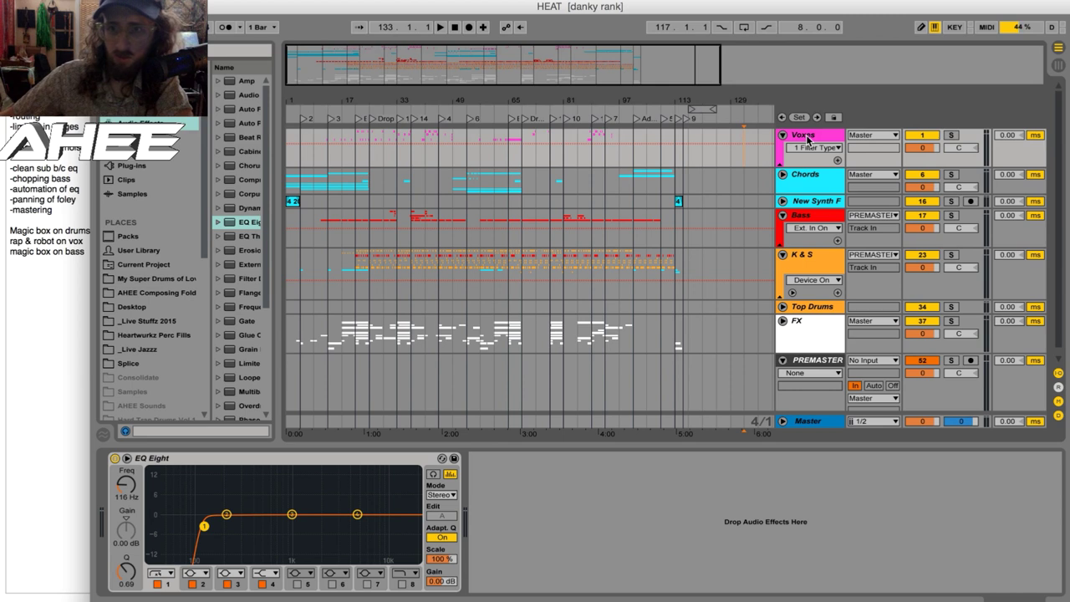
# Compare the effect chains on the Chords, FX, Bass, K & S and PREMASTER tracks.
pyautogui.click(811, 187)
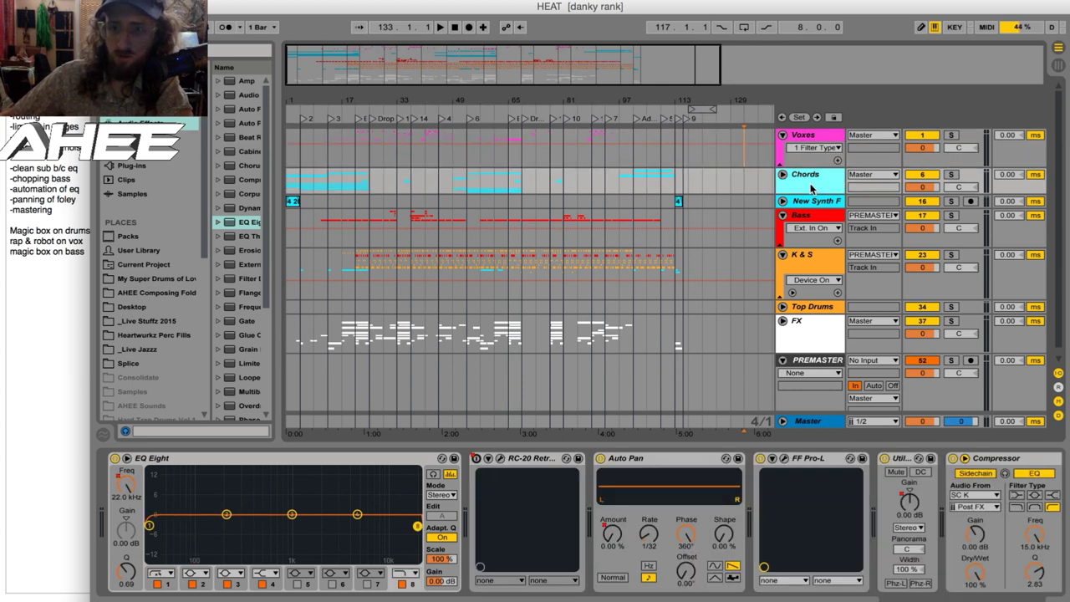
pyautogui.click(820, 346)
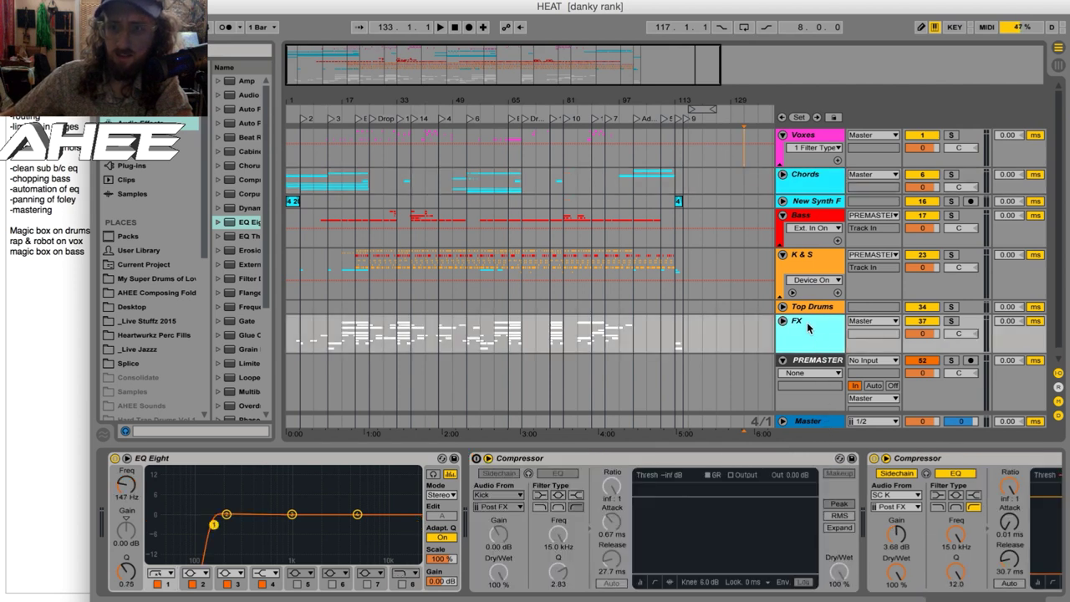
pyautogui.click(812, 222)
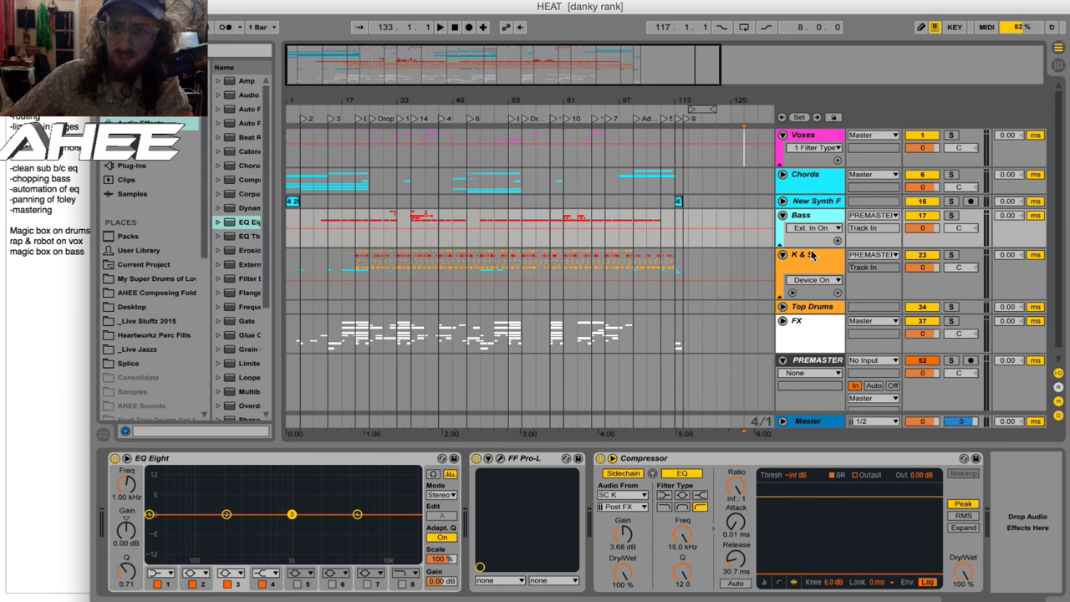
pyautogui.click(814, 266)
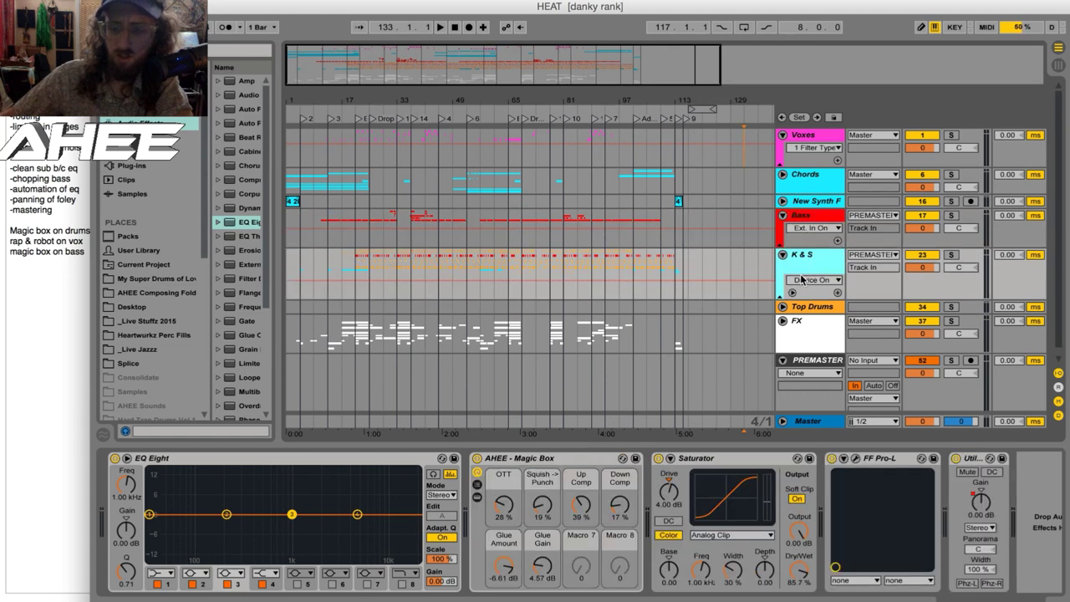
pyautogui.click(815, 361)
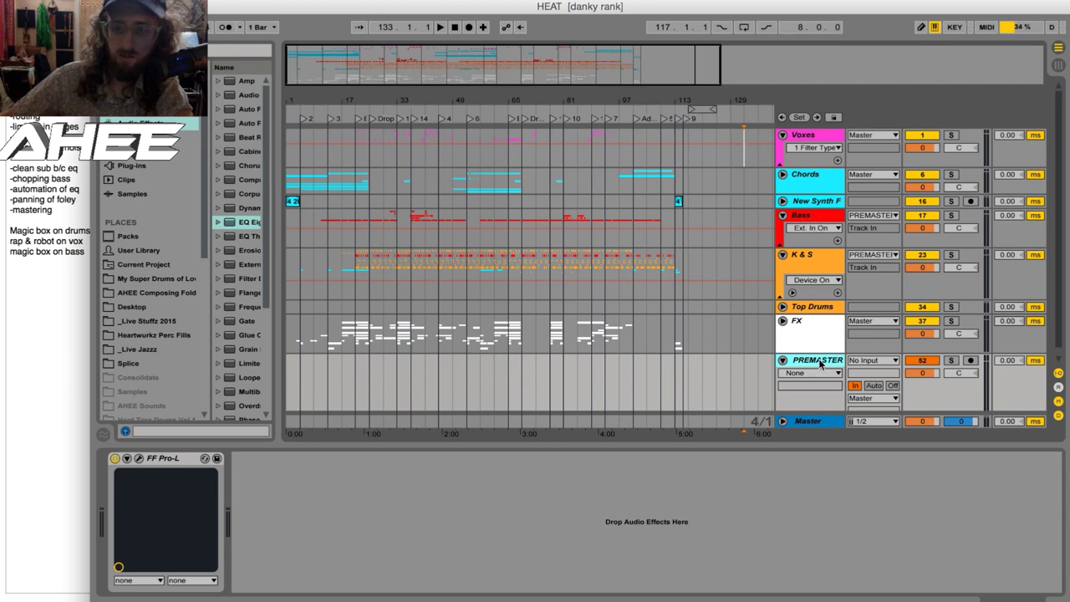
# Review the effect chains of K & S and Top Drums, briefly unfolding the Top Drums group.
pyautogui.click(817, 265)
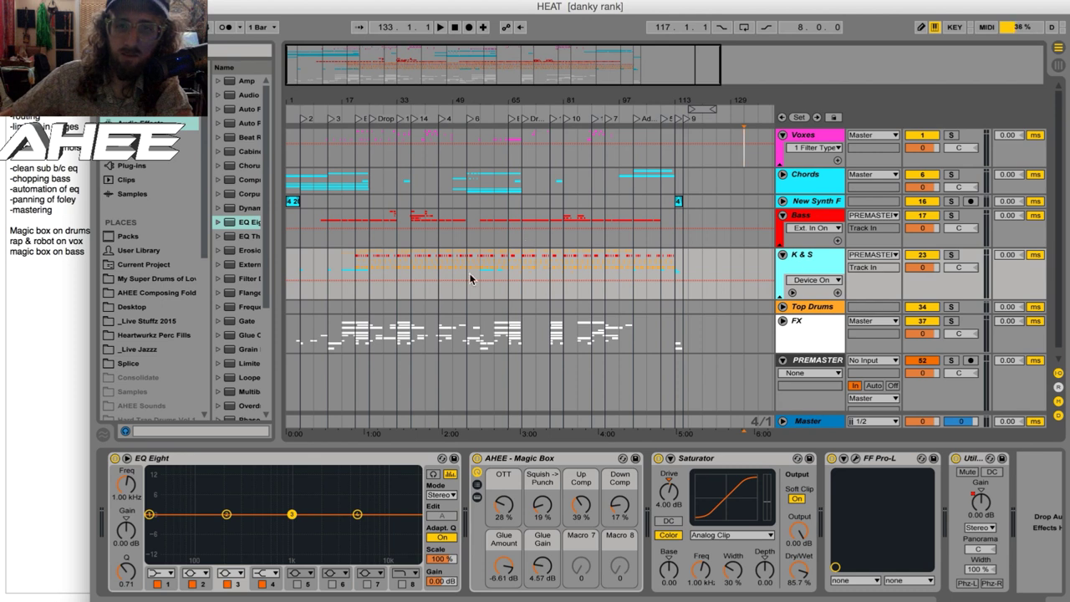
pyautogui.click(800, 308)
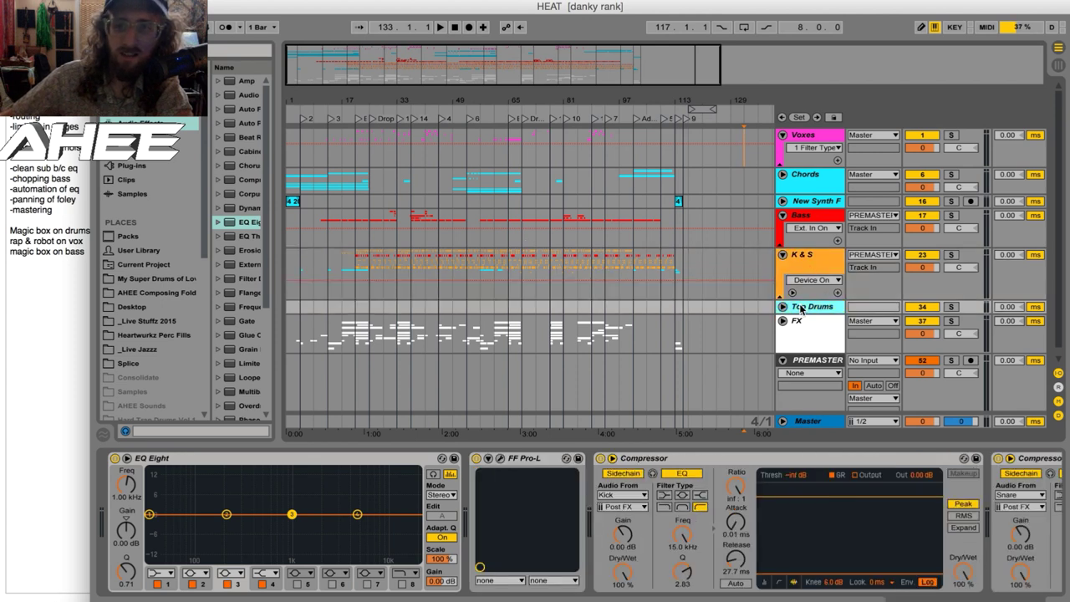
pyautogui.click(783, 308)
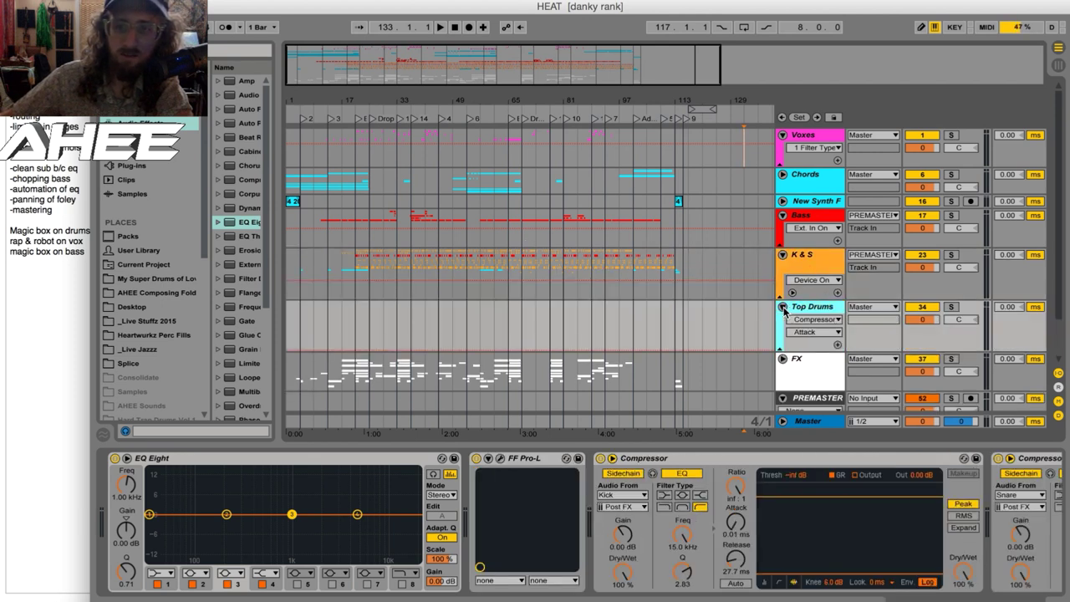
pyautogui.click(783, 307)
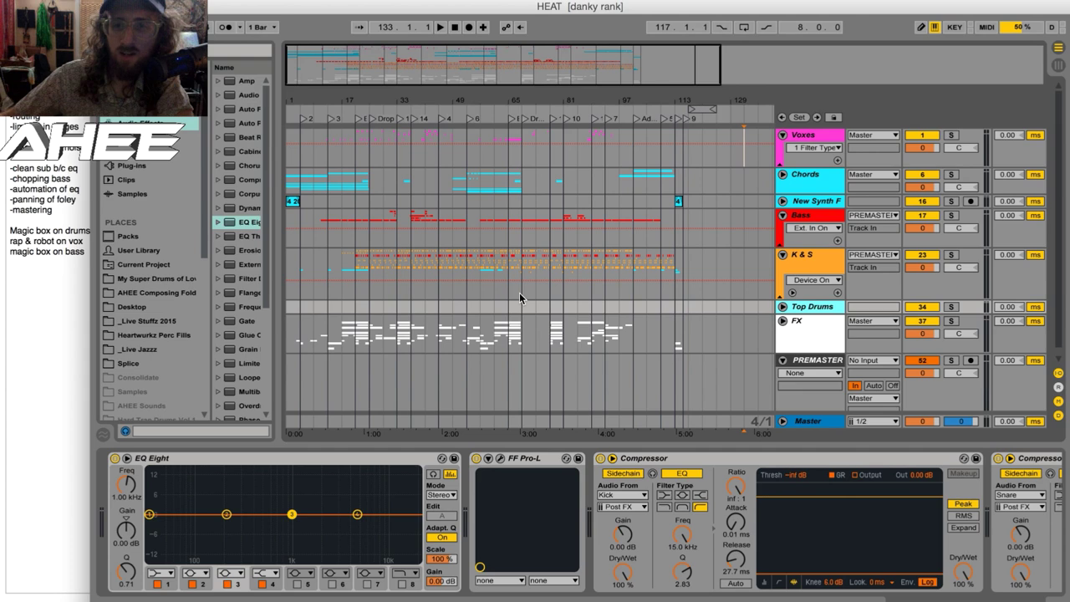
# Unfold the FX group and look through the clips on its individual audio tracks.
pyautogui.click(783, 322)
pyautogui.scroll(-5, 786, 334)
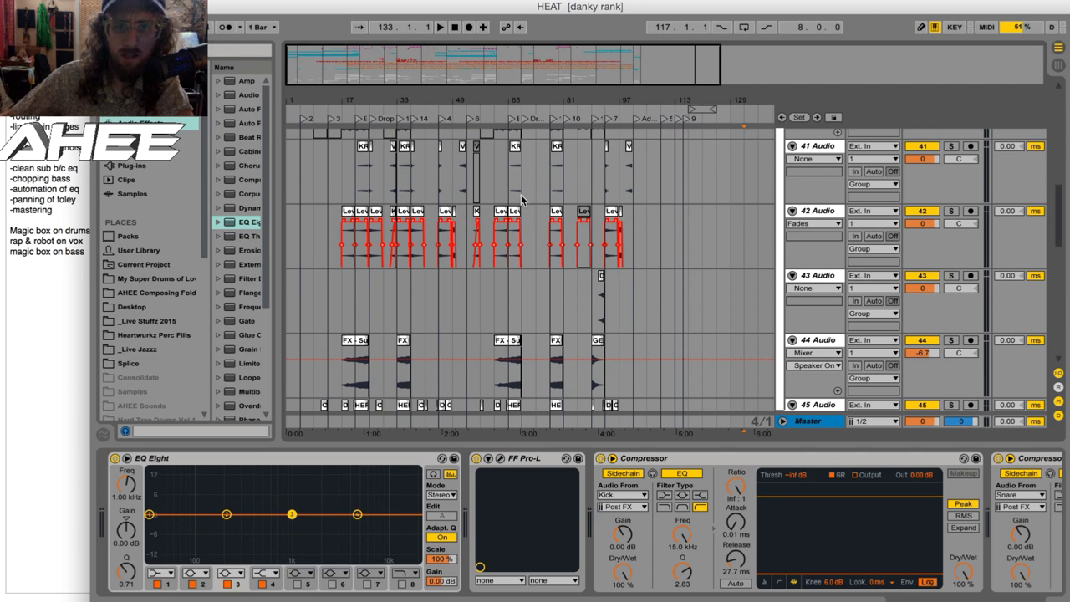
pyautogui.scroll(-5, 464, 299)
pyautogui.scroll(-3, 461, 306)
pyautogui.moveTo(396, 101); pyautogui.dragTo(396, 126)
pyautogui.scroll(15, 518, 281)
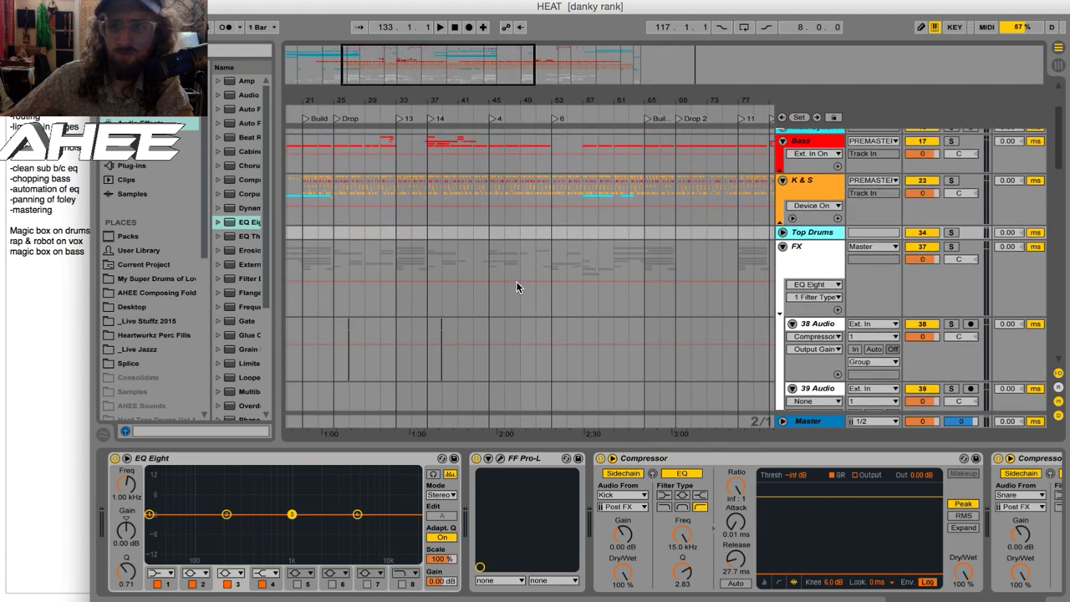
pyautogui.scroll(1, 516, 281)
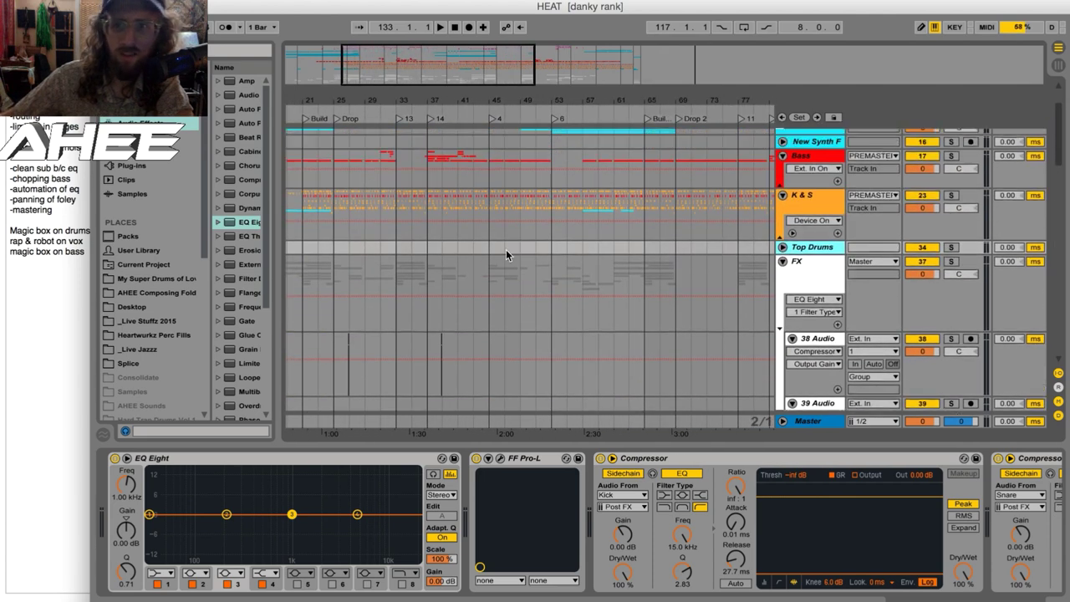
# Briefly unfold the Top Drums group again and fold the FX group back up.
pyautogui.click(783, 247)
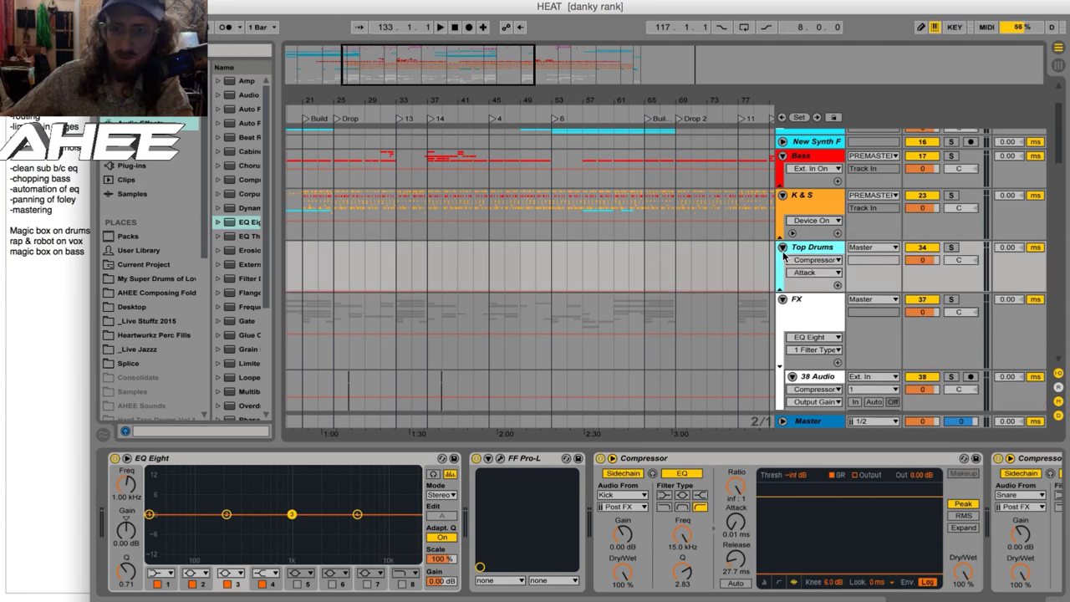
pyautogui.click(783, 249)
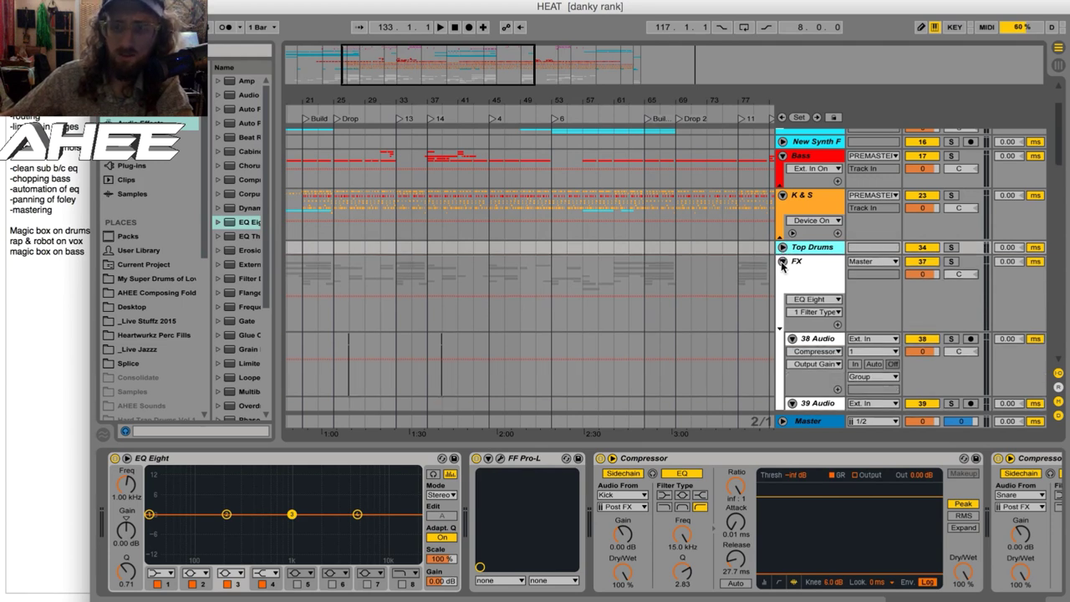
pyautogui.click(782, 261)
pyautogui.scroll(3, 789, 280)
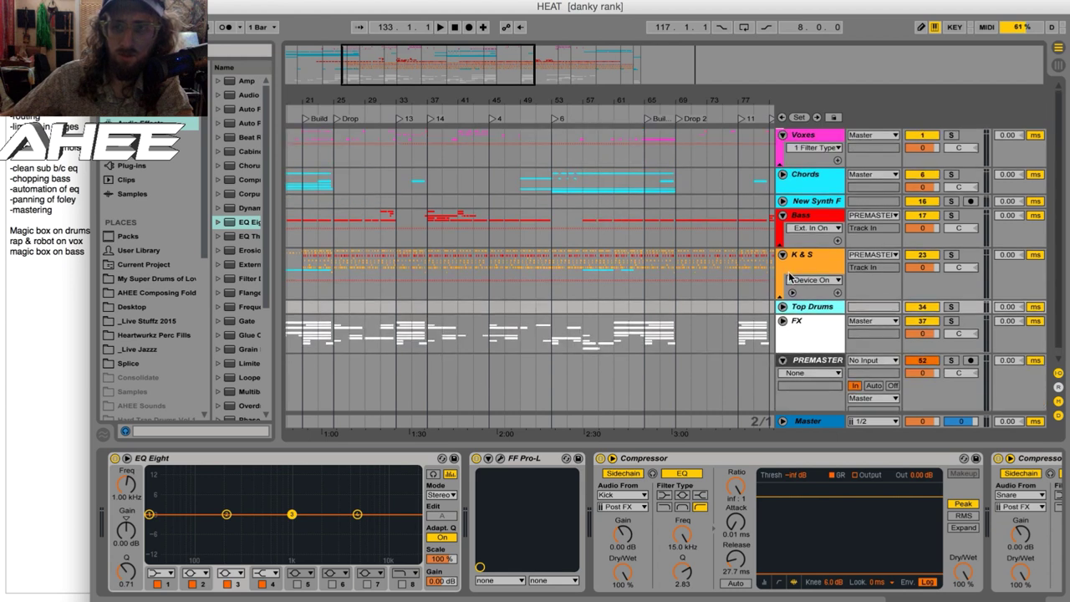
# Examine the EQ Eight and other effects on the FX, Voxes and Chords groups in turn.
pyautogui.click(804, 332)
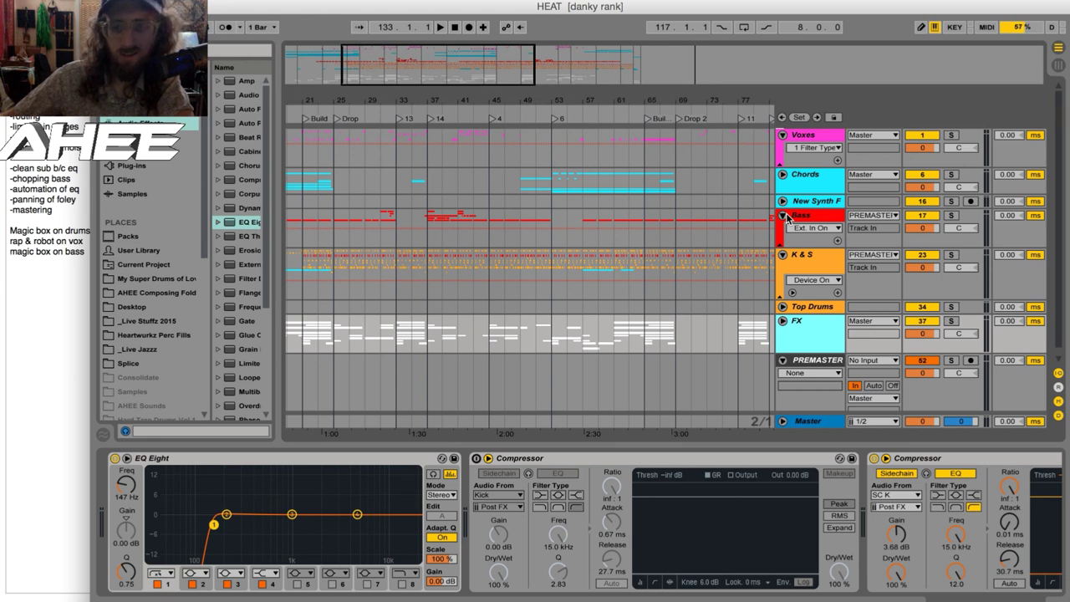
pyautogui.scroll(-1, 788, 218)
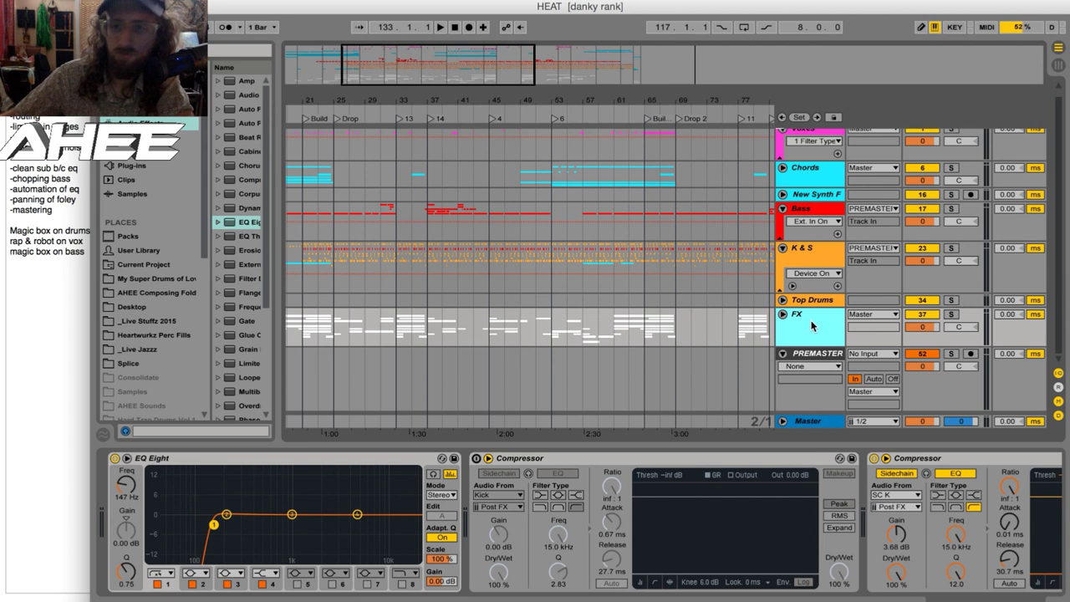
pyautogui.scroll(1, 811, 326)
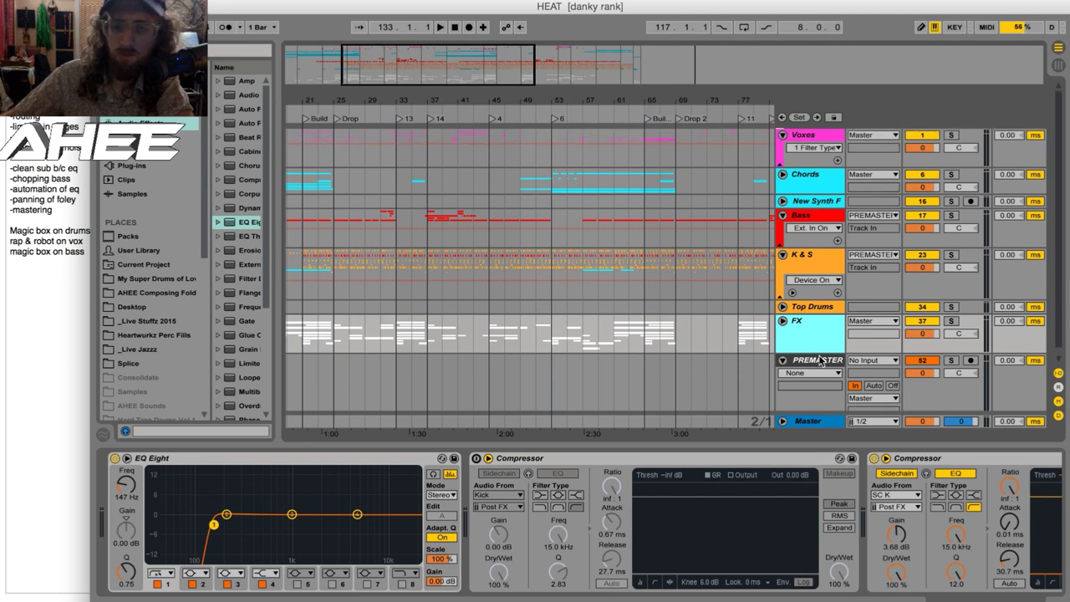
pyautogui.click(803, 139)
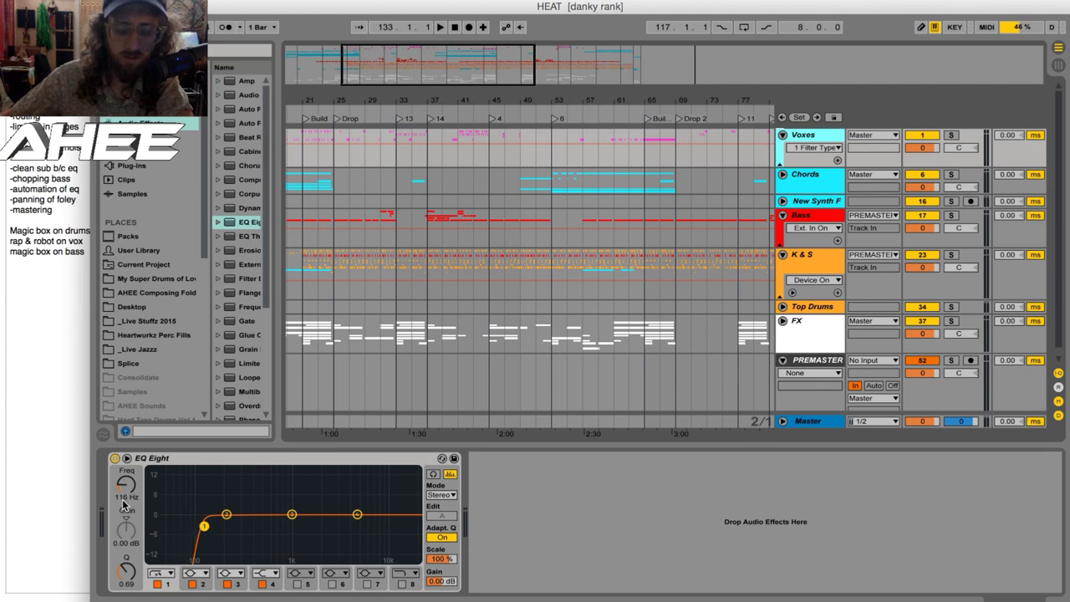
pyautogui.click(818, 184)
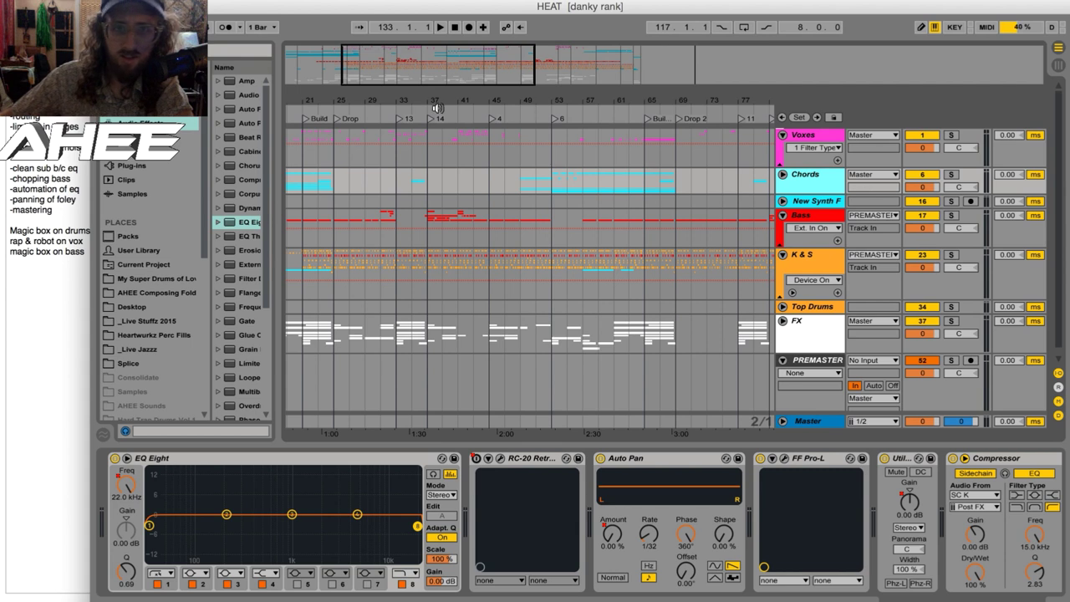
# Zoom the arrangement in around the Build and Drop sections and inspect the Bass group's effect chain.
pyautogui.moveTo(353, 103); pyautogui.dragTo(440, 124)
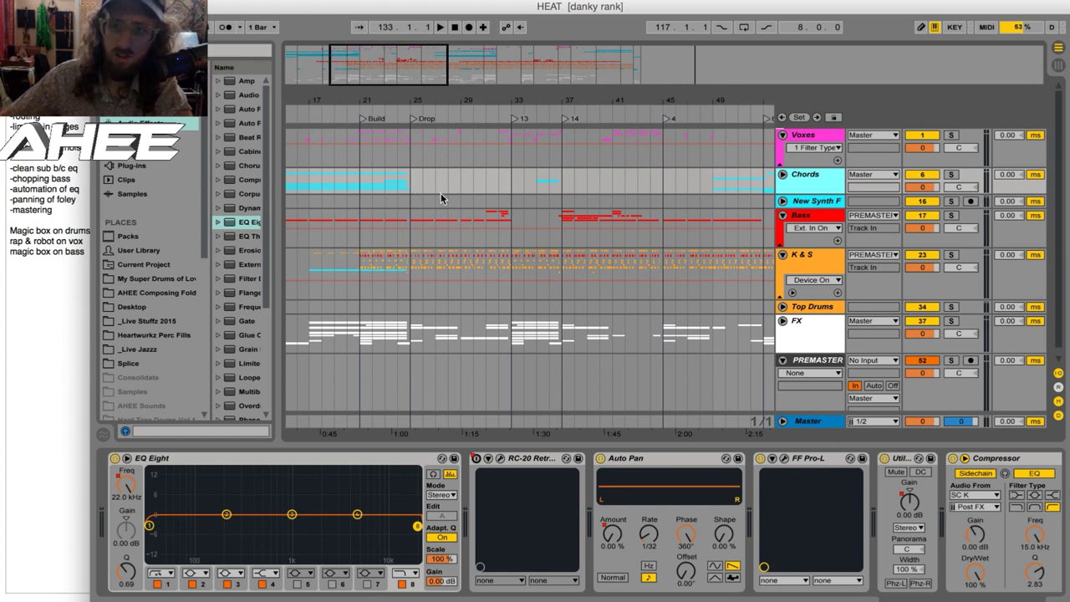
pyautogui.scroll(-1, 393, 203)
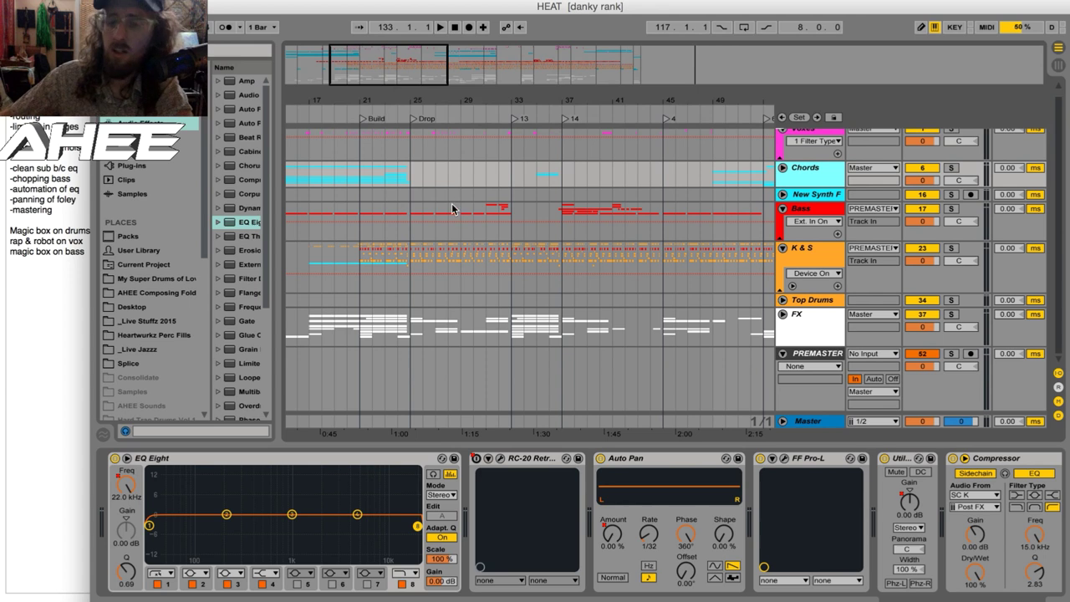
pyautogui.click(810, 215)
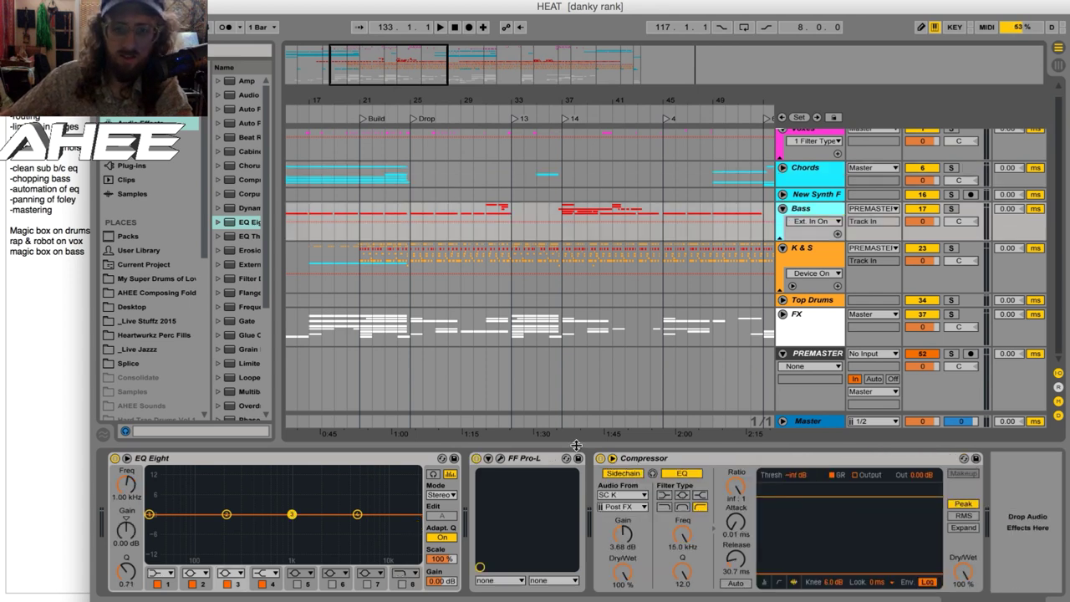
# Examine the FF Pro-L limiter's plug-in window and the sidechain Compressors in the Chords group's effect chain.
pyautogui.click(824, 169)
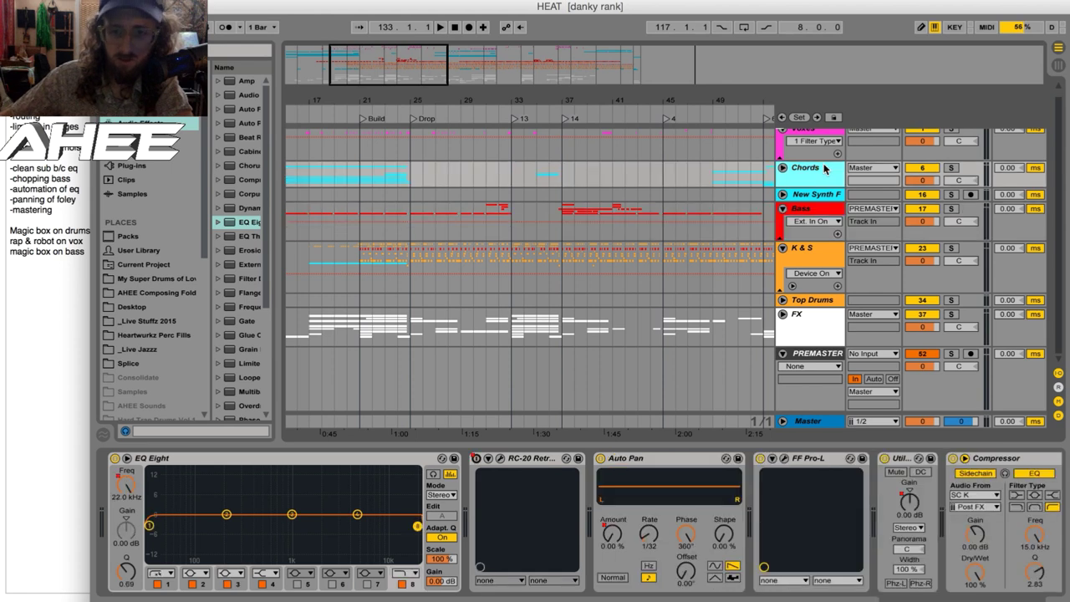
pyautogui.click(824, 460)
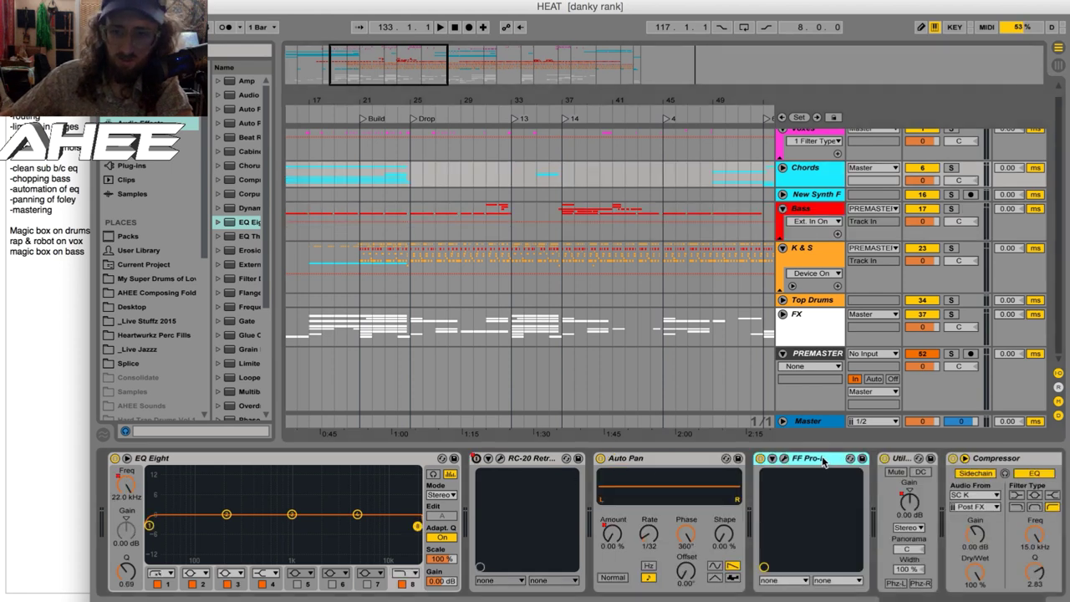
pyautogui.click(785, 460)
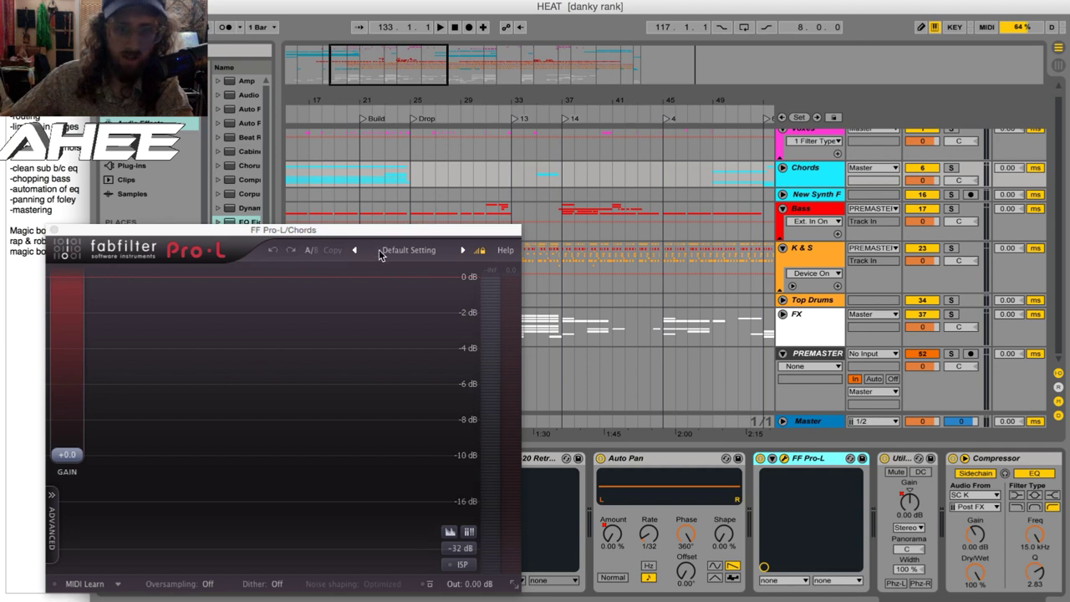
pyautogui.click(53, 230)
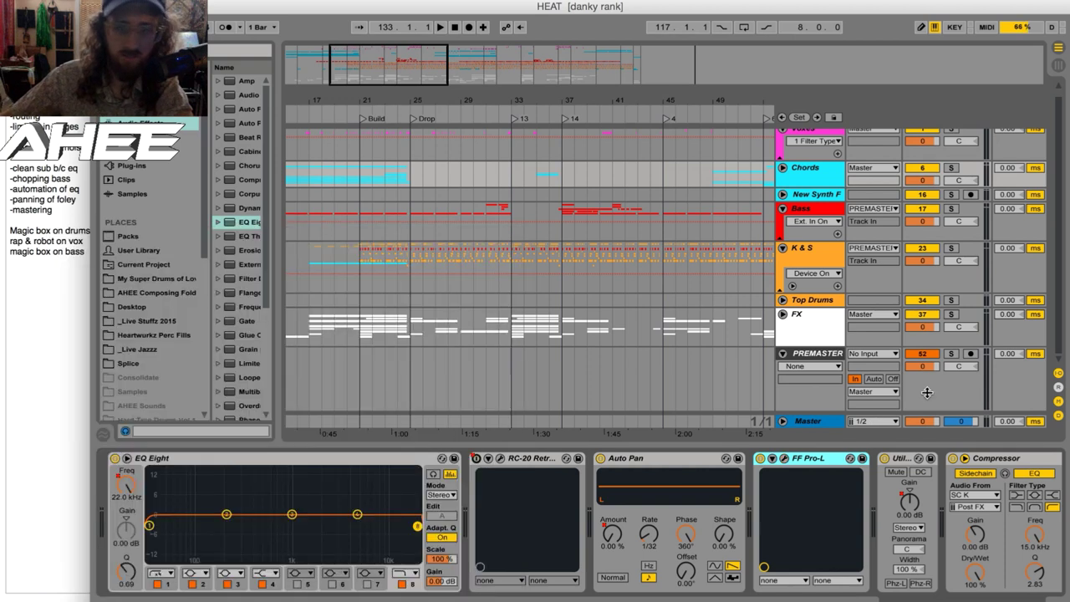
pyautogui.hscroll(10, 581, 522)
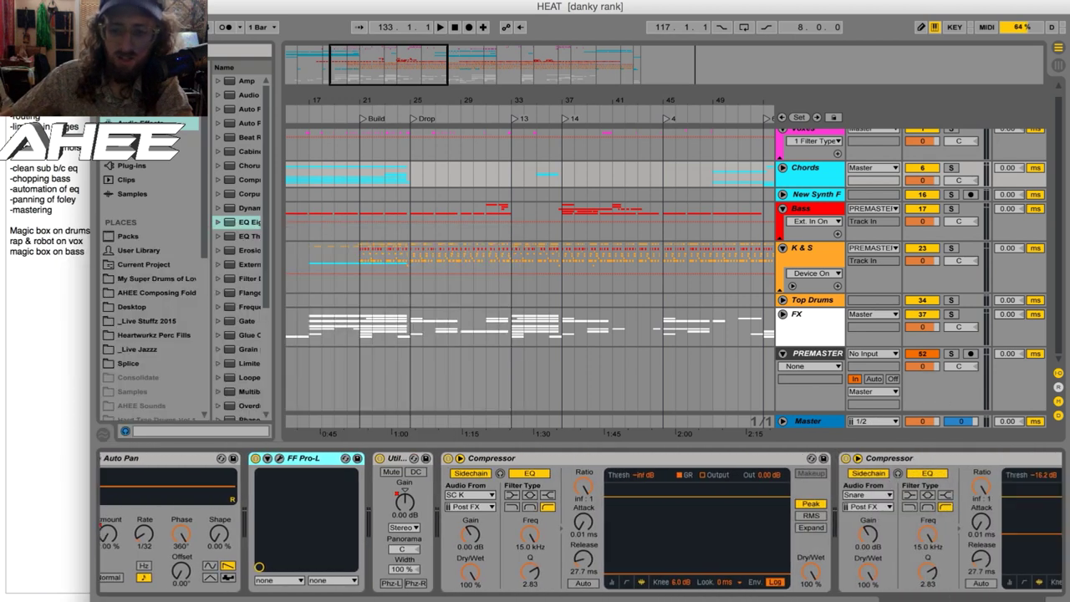
pyautogui.hscroll(4, 582, 523)
pyautogui.hscroll(-6, 581, 523)
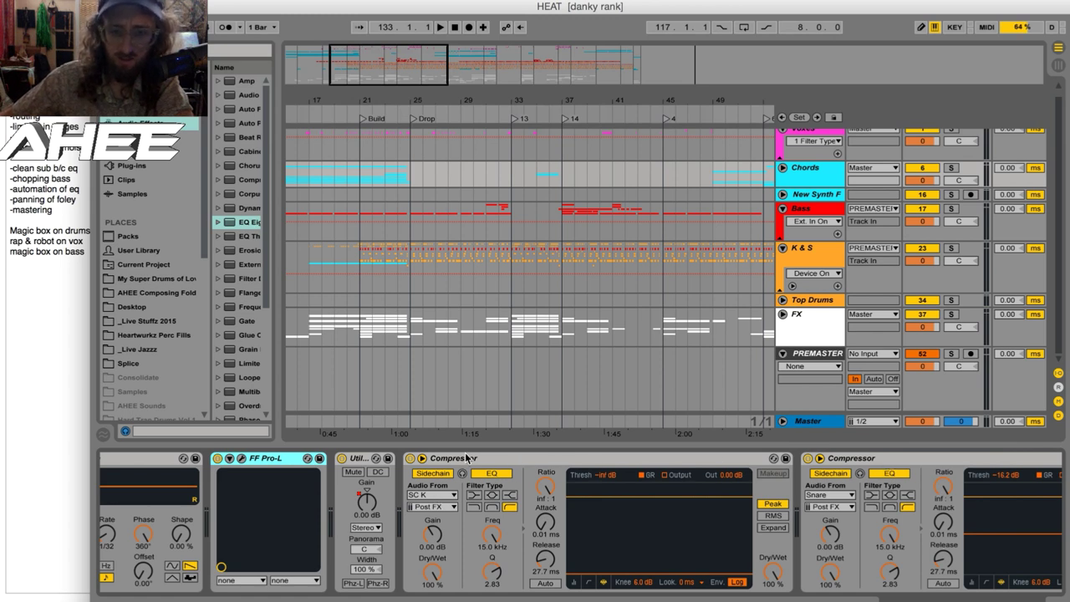
# Inspect the available sidechain sources for the SC K-fed Compressor in the Chords group's effect chain, keeping SC K as the source.
pyautogui.click(466, 458)
pyautogui.click(442, 495)
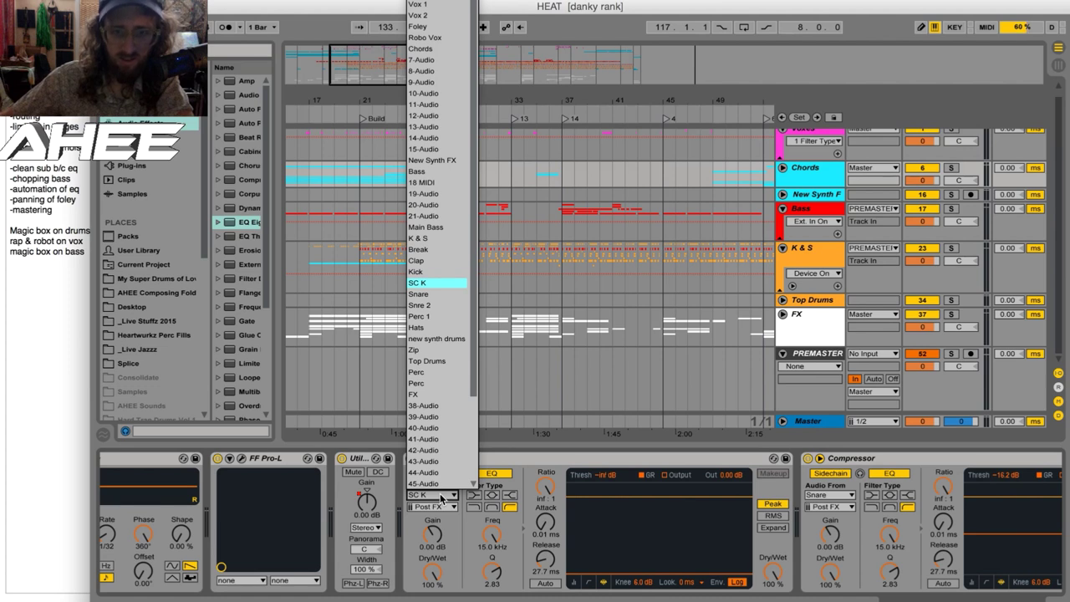
pyautogui.click(441, 495)
pyautogui.click(442, 496)
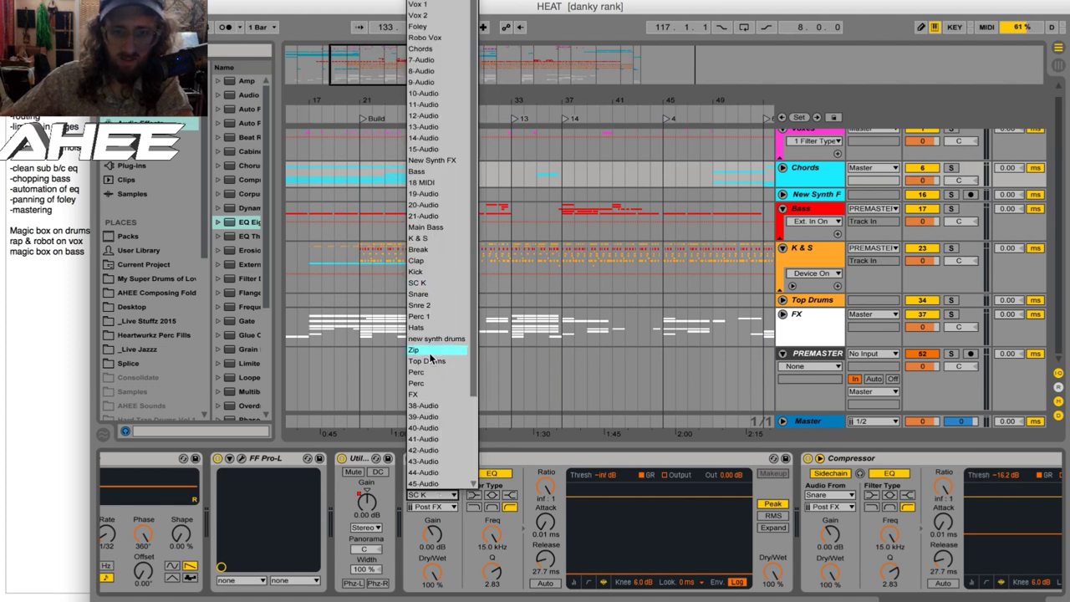
pyautogui.click(552, 457)
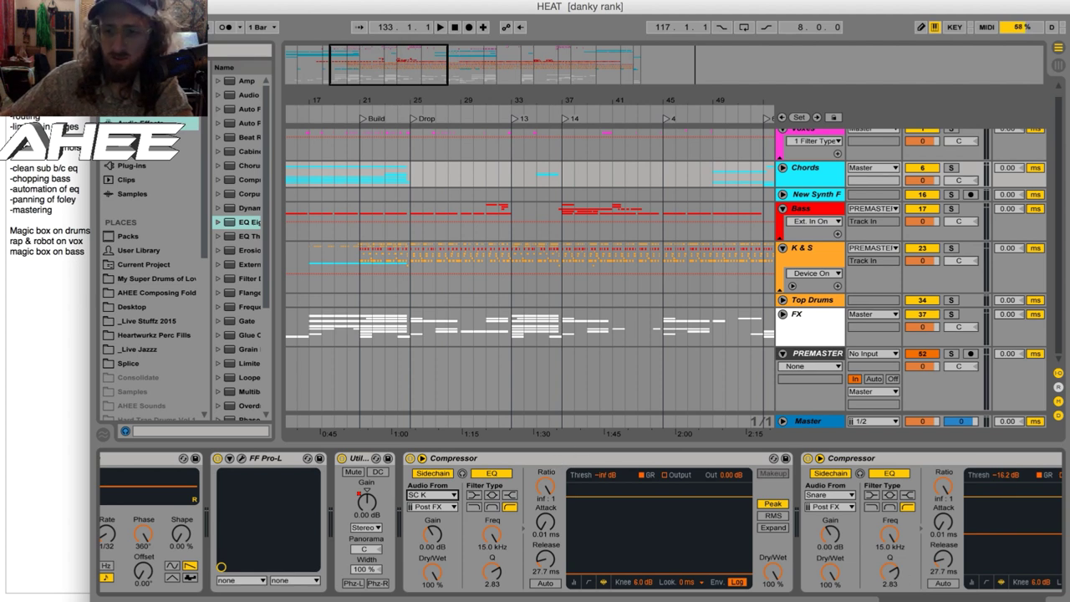
# Review the Chords group's whole effect chain, from EQ Eight through FF Pro-L and Utility to the two sidechain Compressors.
pyautogui.hscroll(-10, 581, 523)
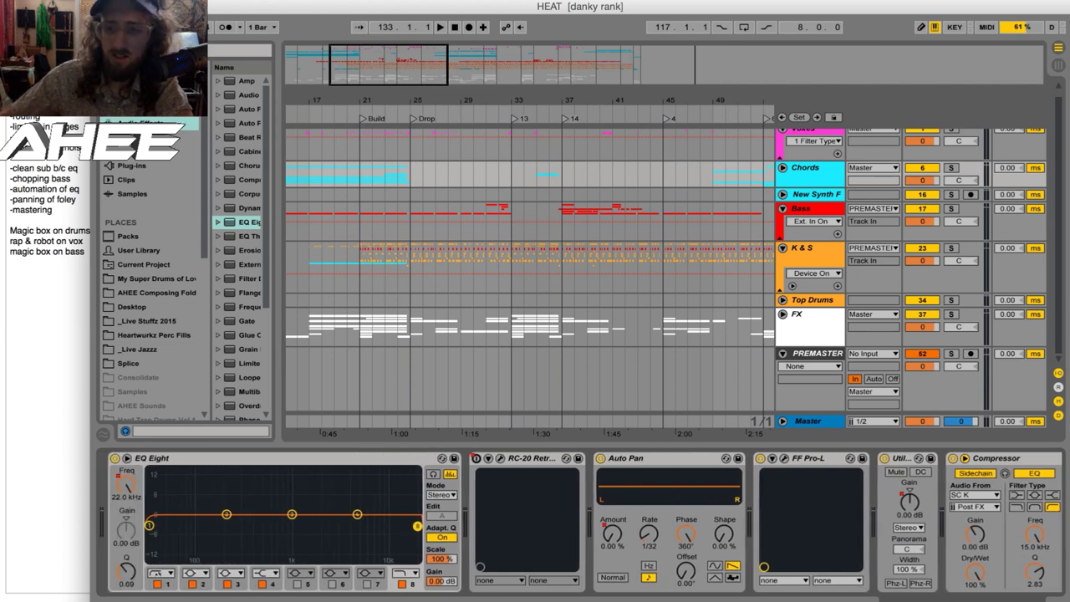
pyautogui.hscroll(12, 995, 552)
pyautogui.hscroll(-12, 995, 552)
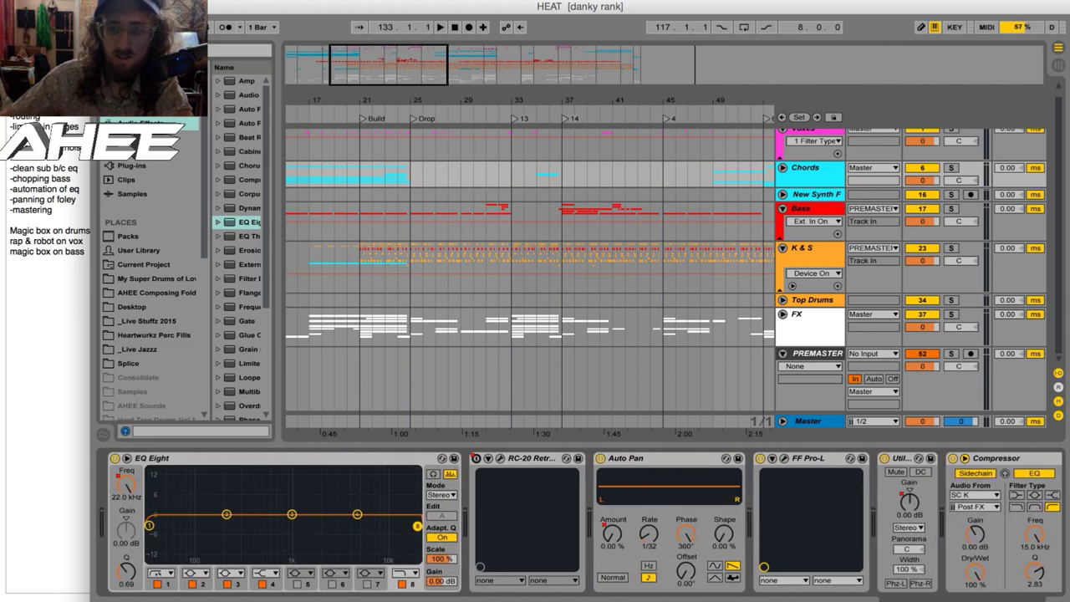
pyautogui.hscroll(8, 581, 522)
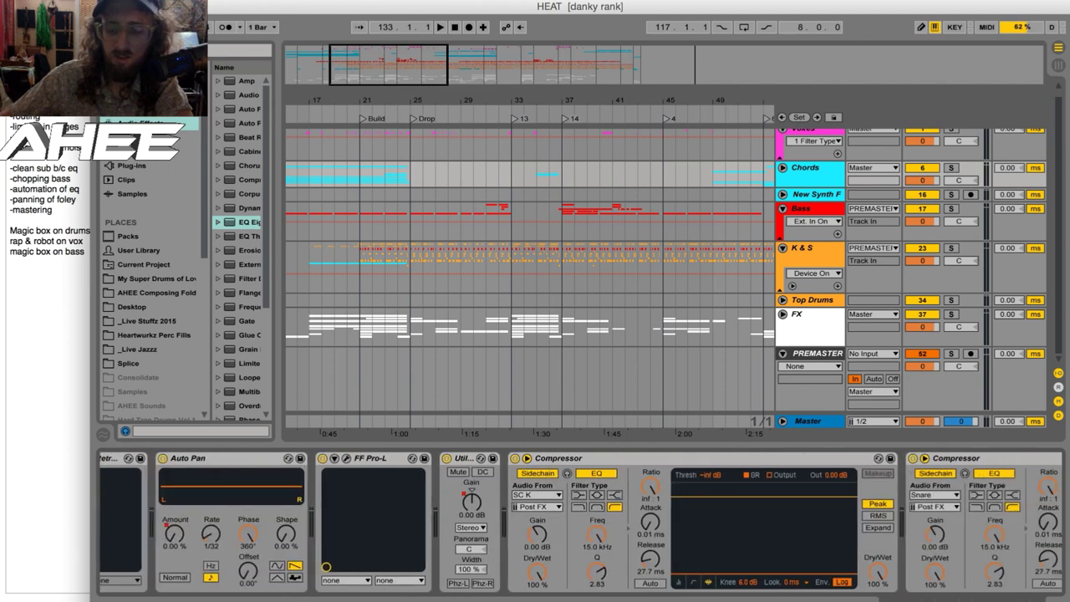
pyautogui.hscroll(5, 577, 523)
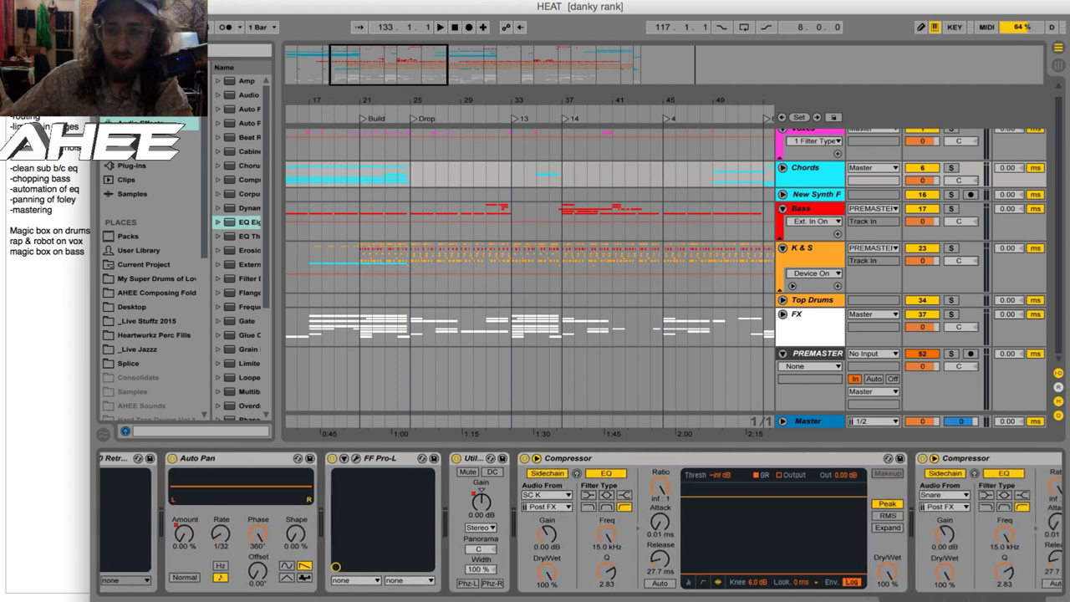
pyautogui.hscroll(-1, 577, 523)
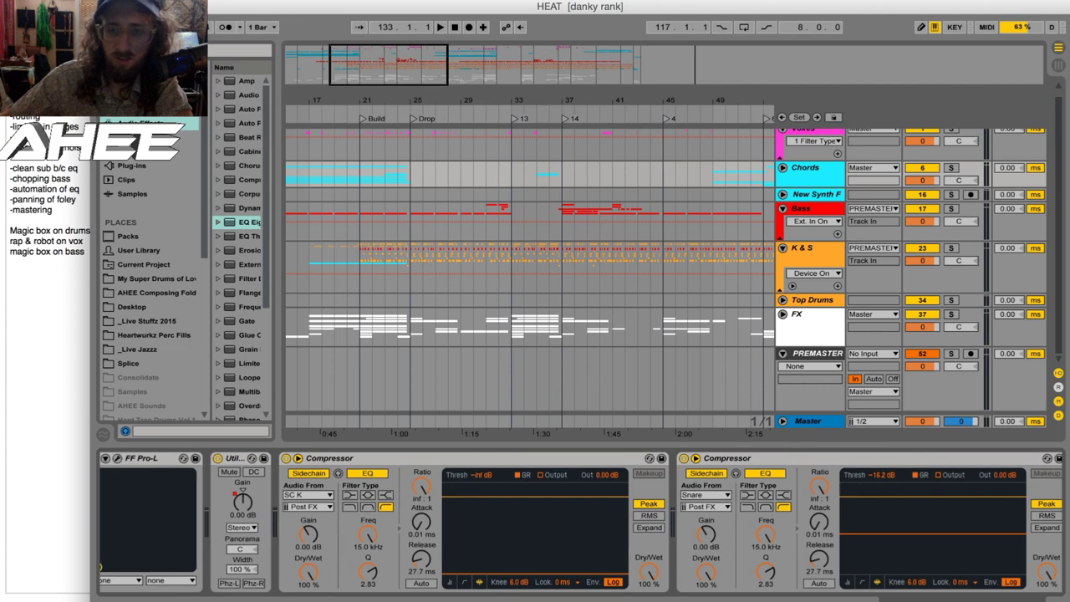
pyautogui.hscroll(-11, 581, 523)
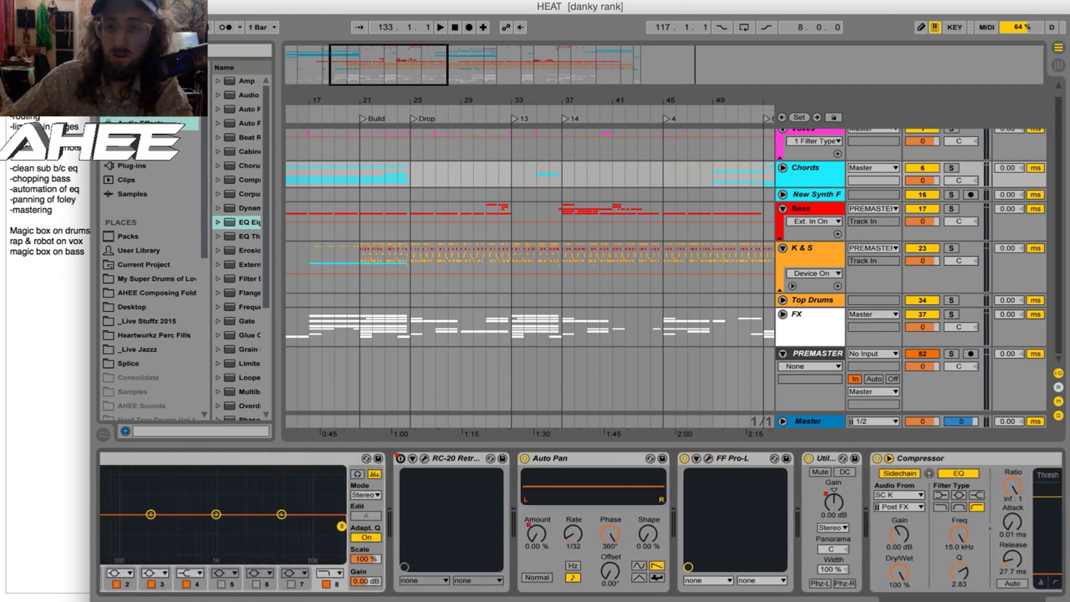
# Examine the K & S group's effect chain, including AHEE - Magic Box, Saturator and the FF Pro-L limiter.
pyautogui.click(805, 259)
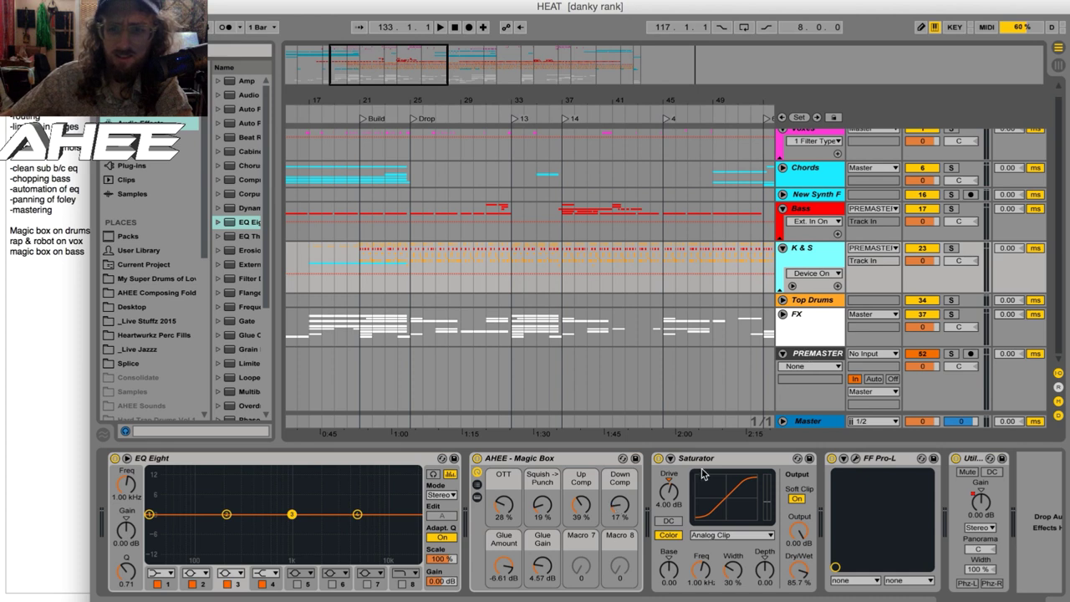
pyautogui.click(883, 463)
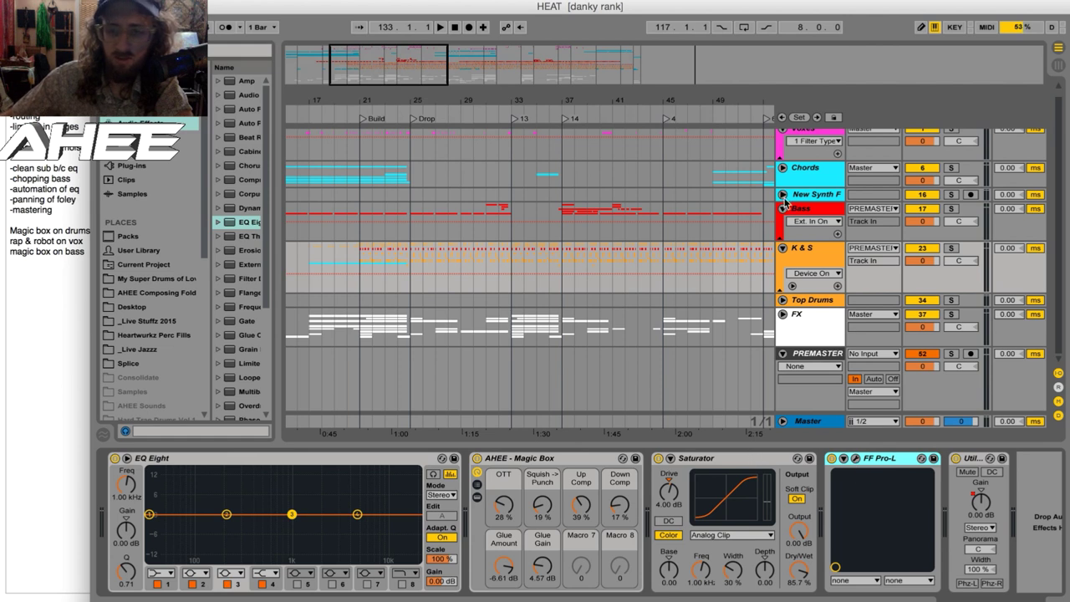
pyautogui.click(796, 293)
# Inspect the FF Pro-L limiter on the PREMASTER track in its plug-in window and close the window.
pyautogui.click(812, 355)
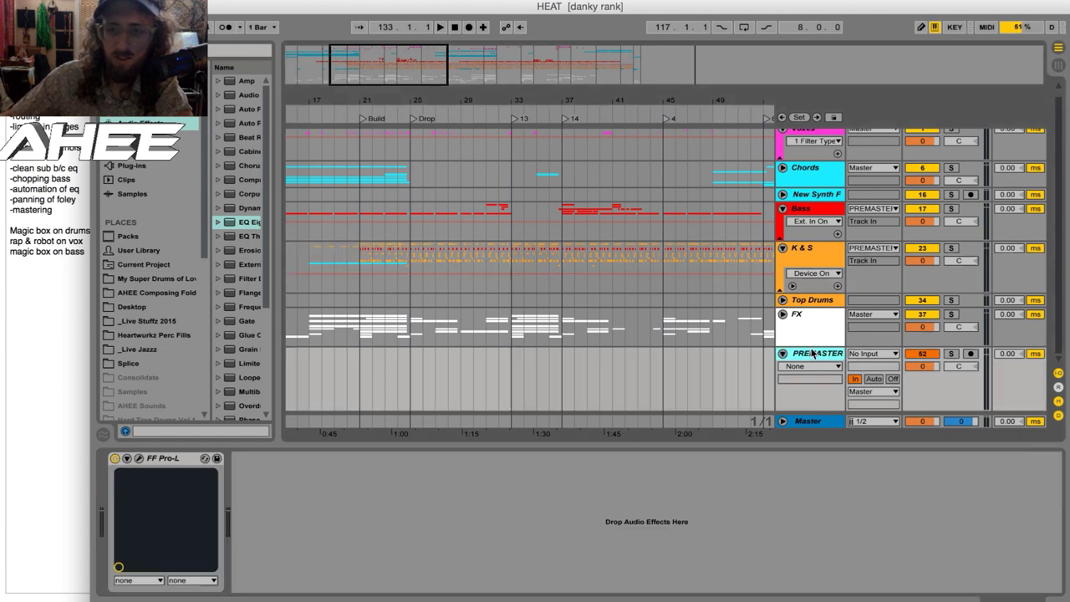
pyautogui.click(138, 460)
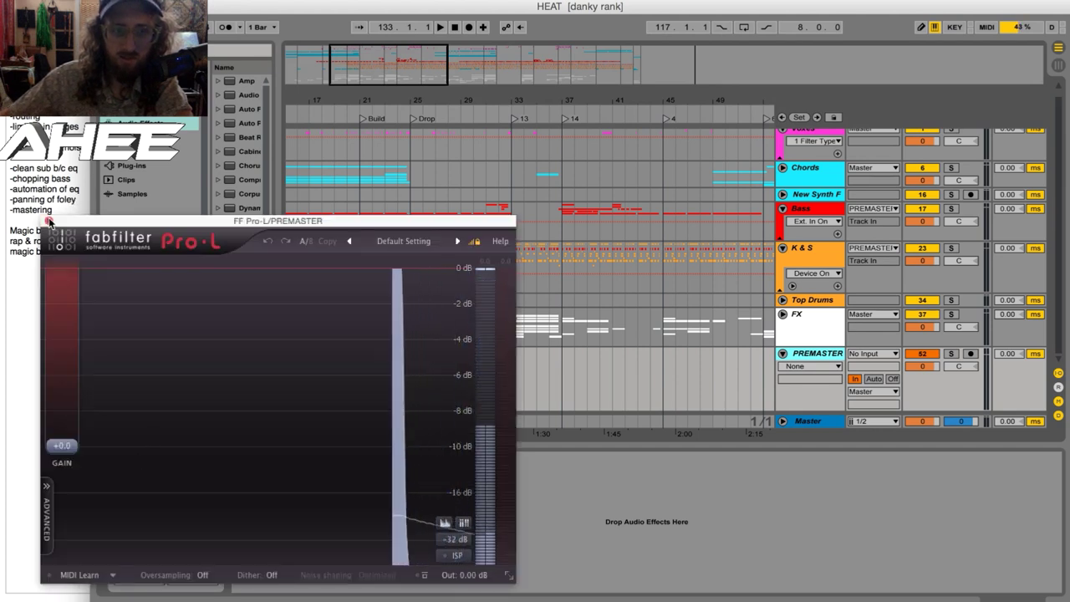
pyautogui.click(138, 460)
# Examine the Master track's effect chain and view its SPAN analyzer window before closing it.
pyautogui.click(808, 423)
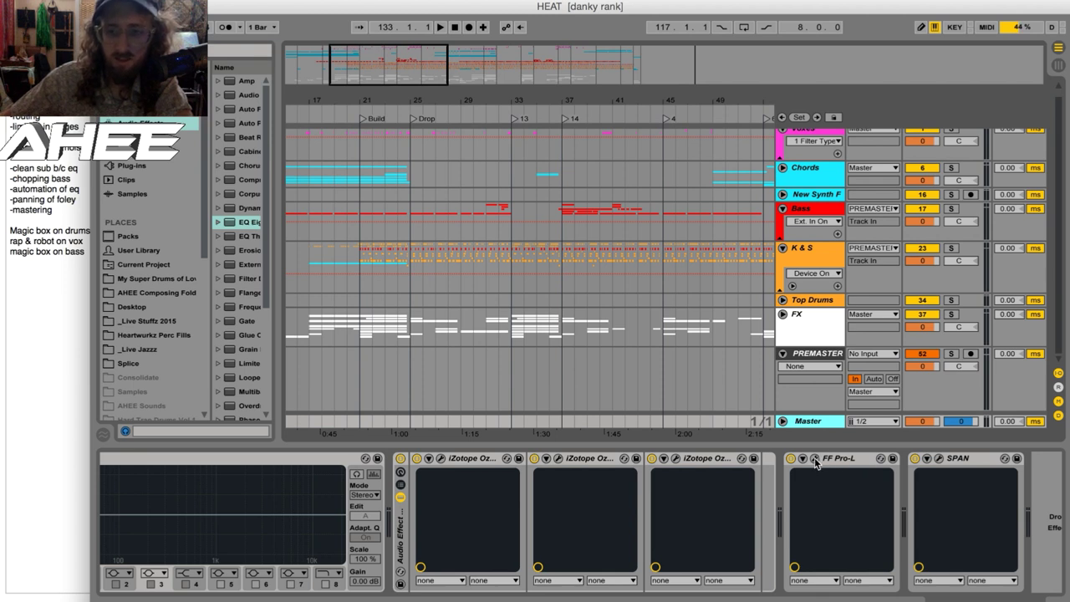
pyautogui.click(939, 458)
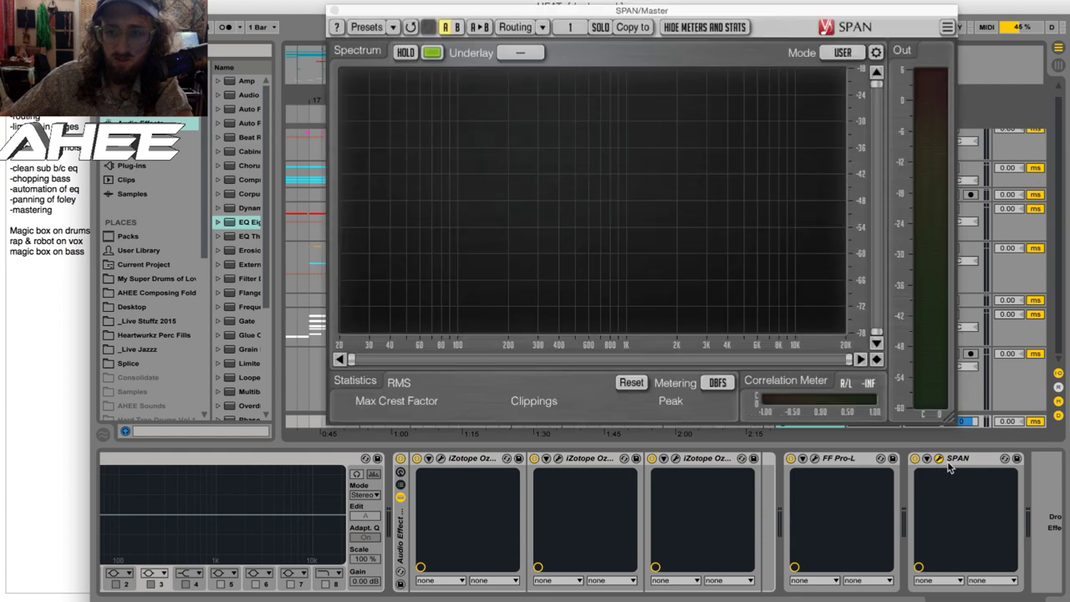
pyautogui.moveTo(459, 15); pyautogui.dragTo(398, 77)
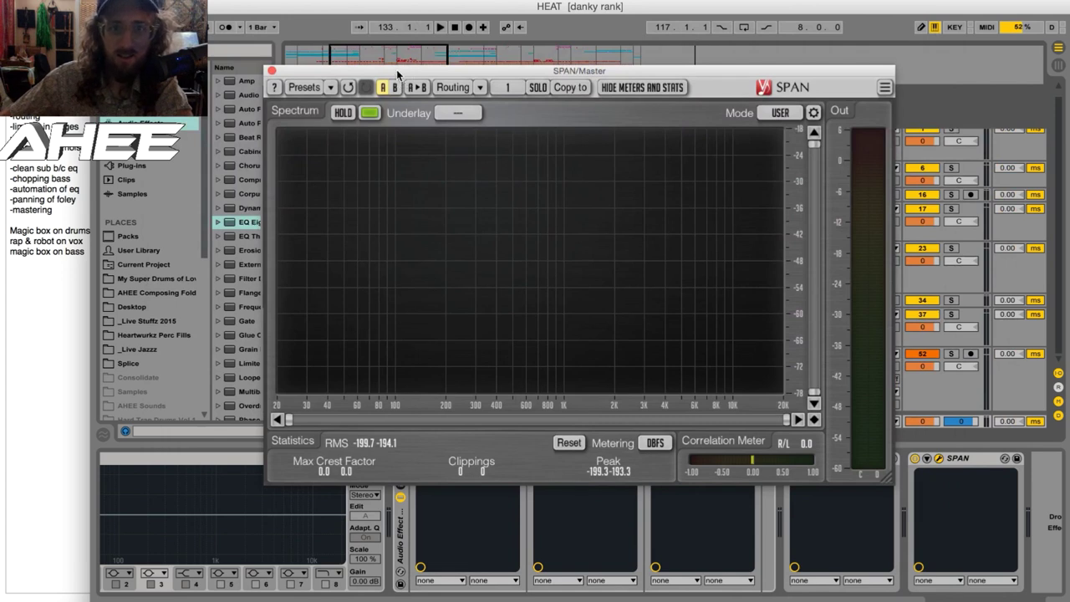
pyautogui.click(272, 72)
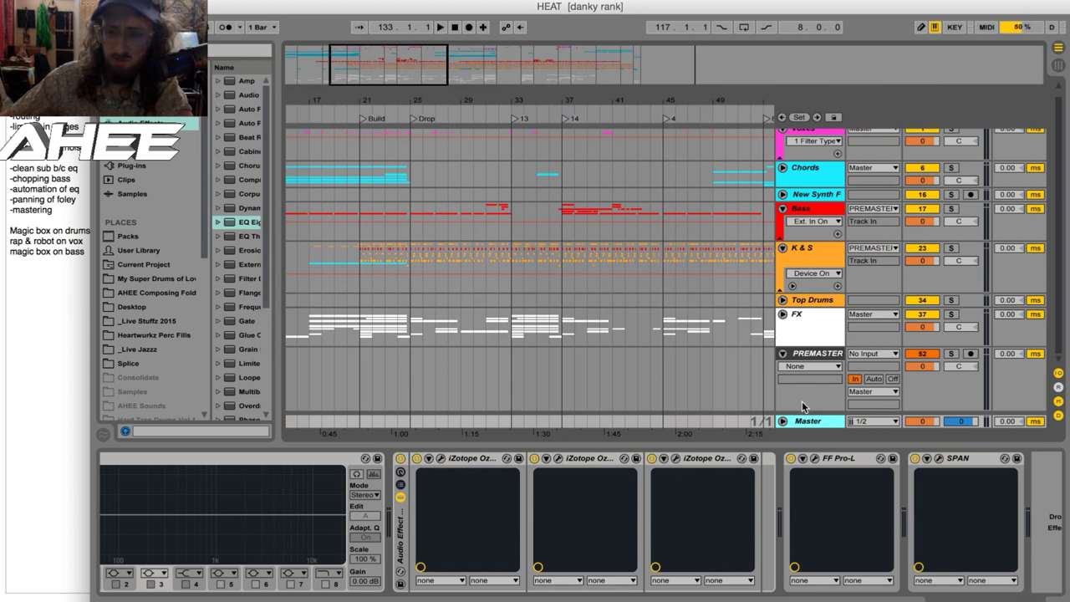
# Compare the PREMASTER and Master effect chains and check the Master's FF Pro-L limiter in its plug-in window.
pyautogui.click(808, 355)
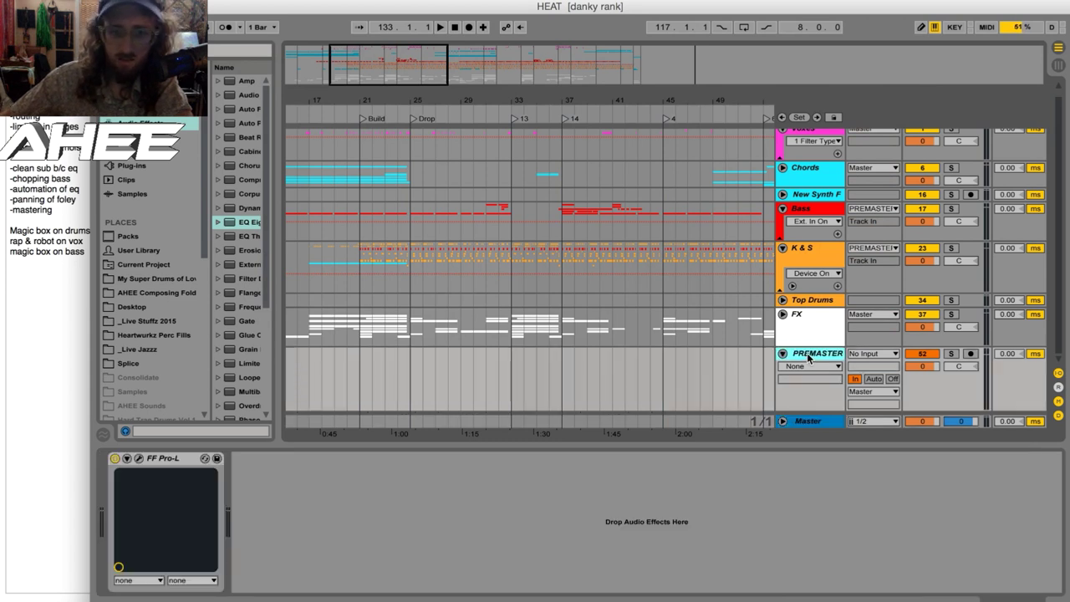
pyautogui.click(811, 423)
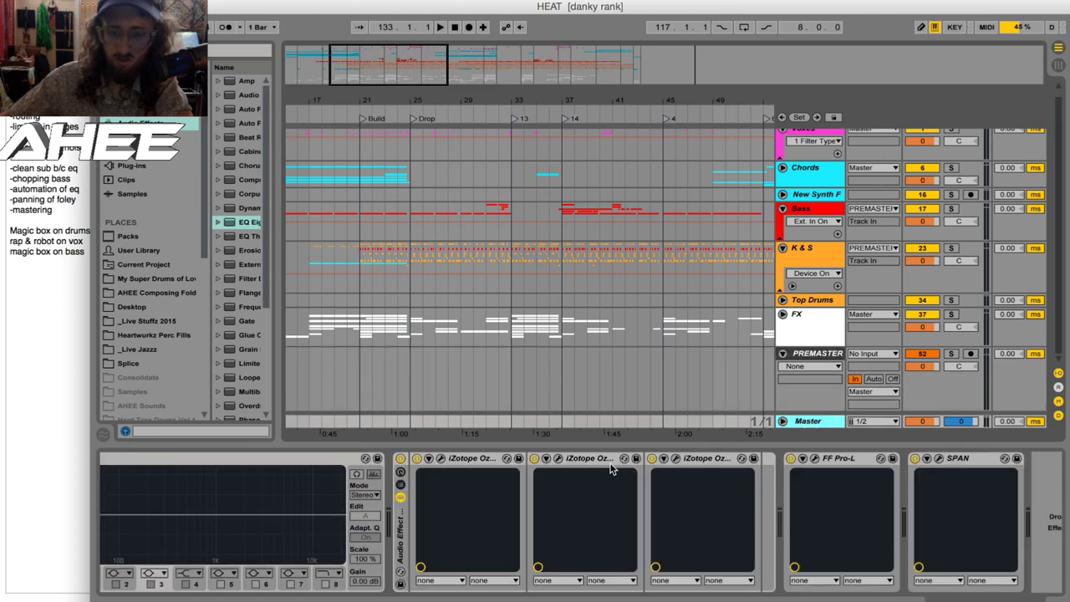
pyautogui.click(815, 459)
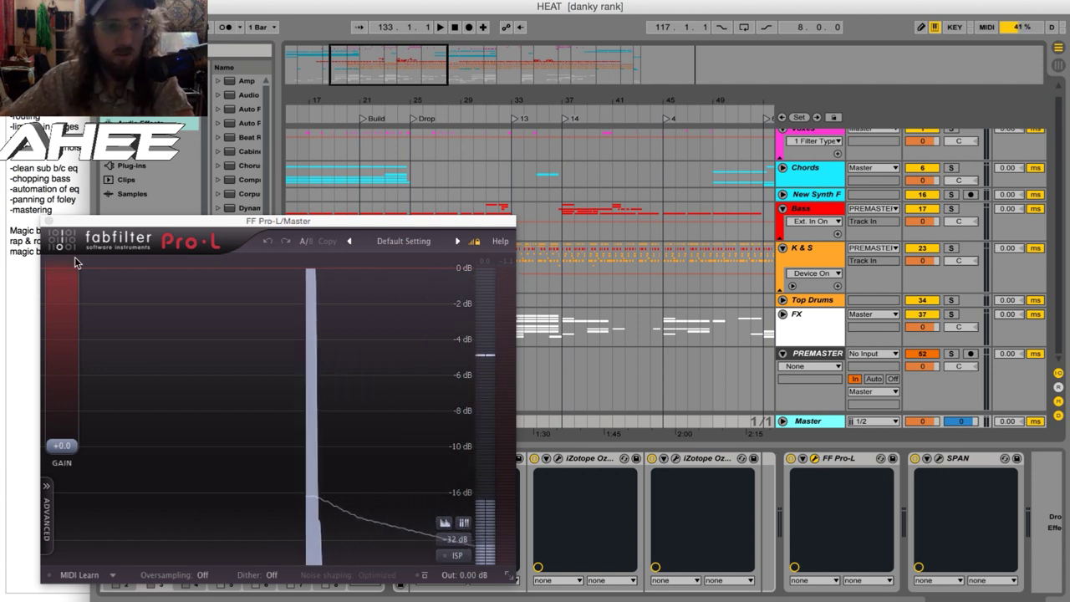
pyautogui.click(51, 221)
# Unfold the K & S group and bring its Kick, SC K and Snare tracks into close view at the Build marker.
pyautogui.scroll(1, 521, 299)
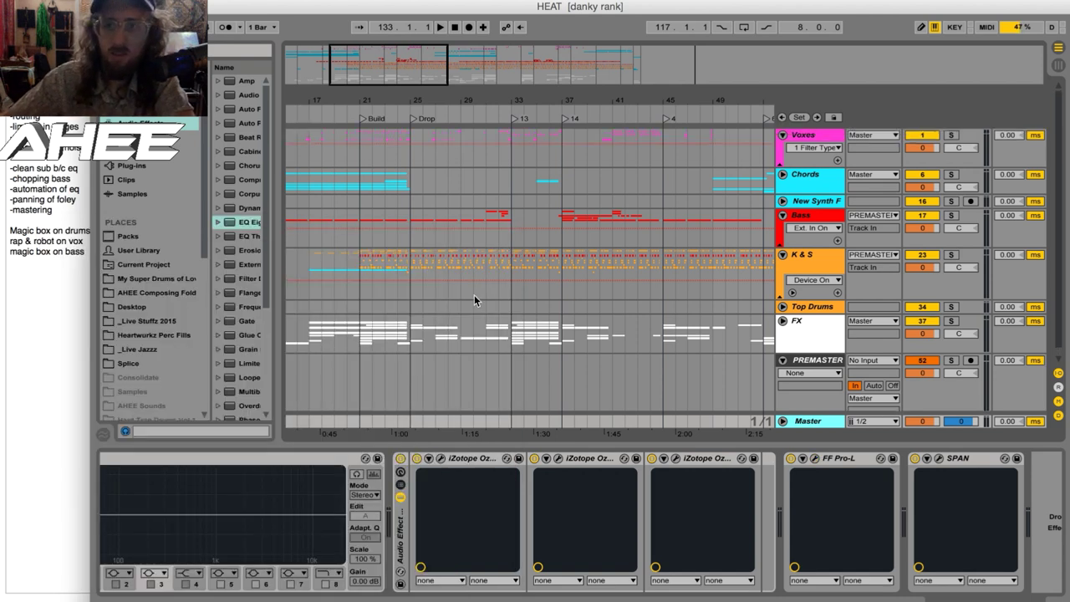
pyautogui.moveTo(427, 99); pyautogui.dragTo(455, 57)
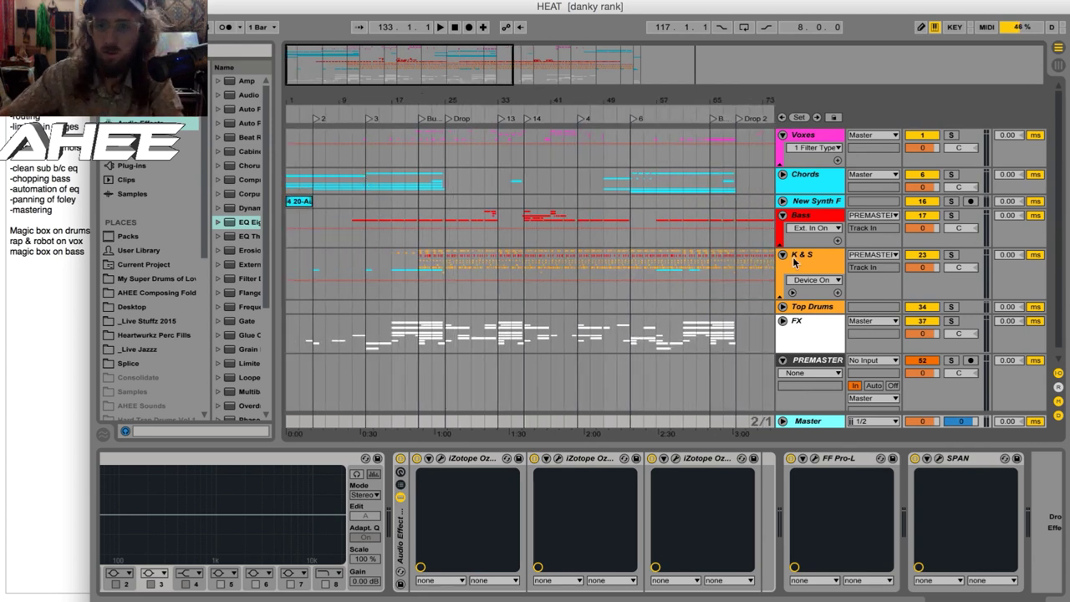
pyautogui.click(782, 306)
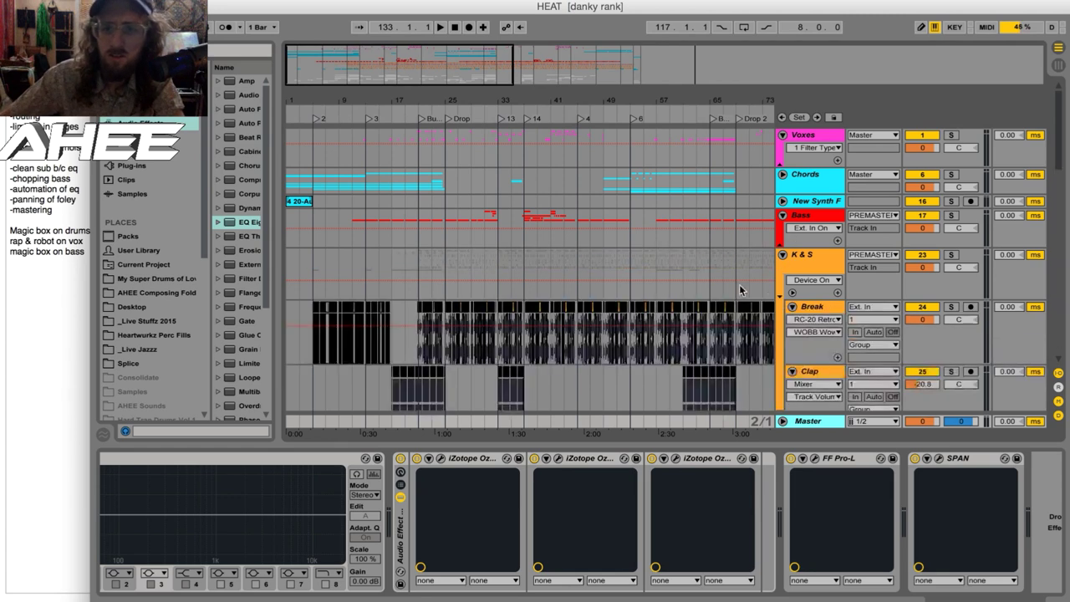
pyautogui.scroll(-8, 590, 292)
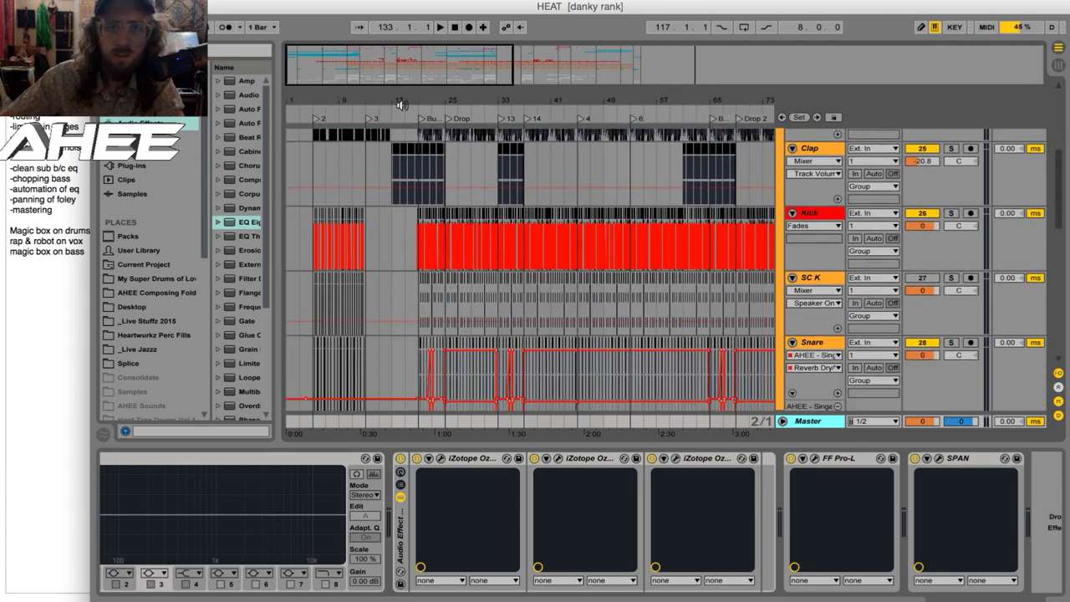
pyautogui.moveTo(435, 99); pyautogui.dragTo(556, 95)
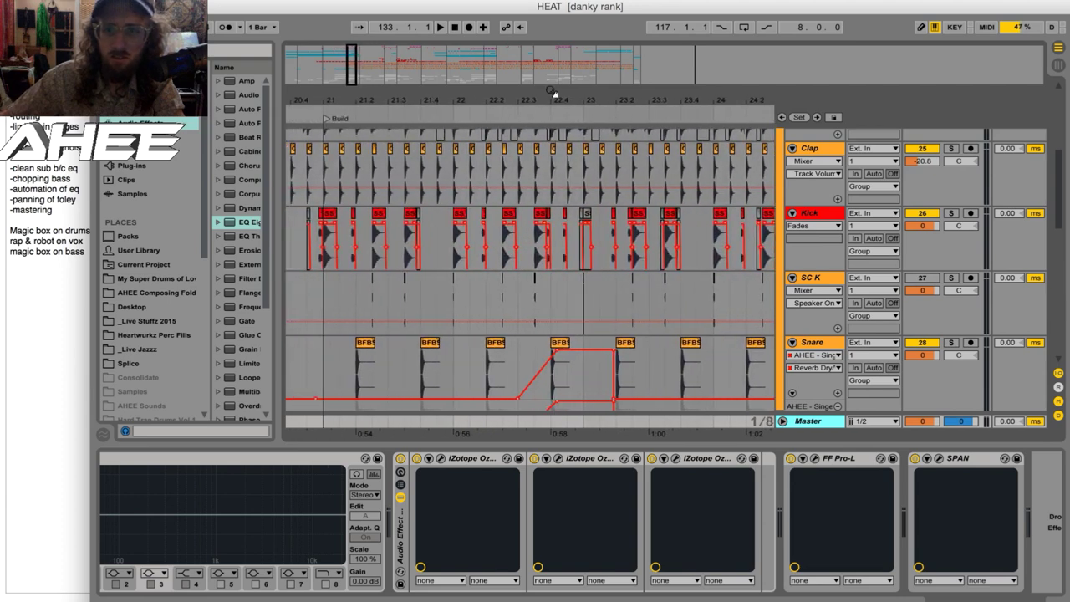
# Solo the SC K track and play it from the start of the Build at bar 21.
pyautogui.click(952, 278)
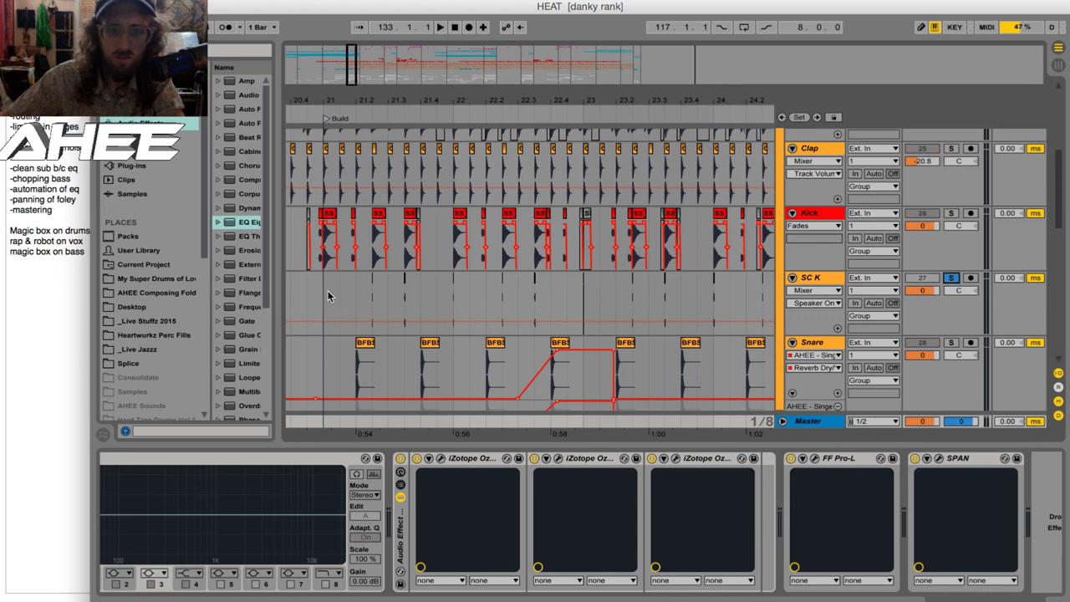
pyautogui.click(327, 296)
pyautogui.press('space')
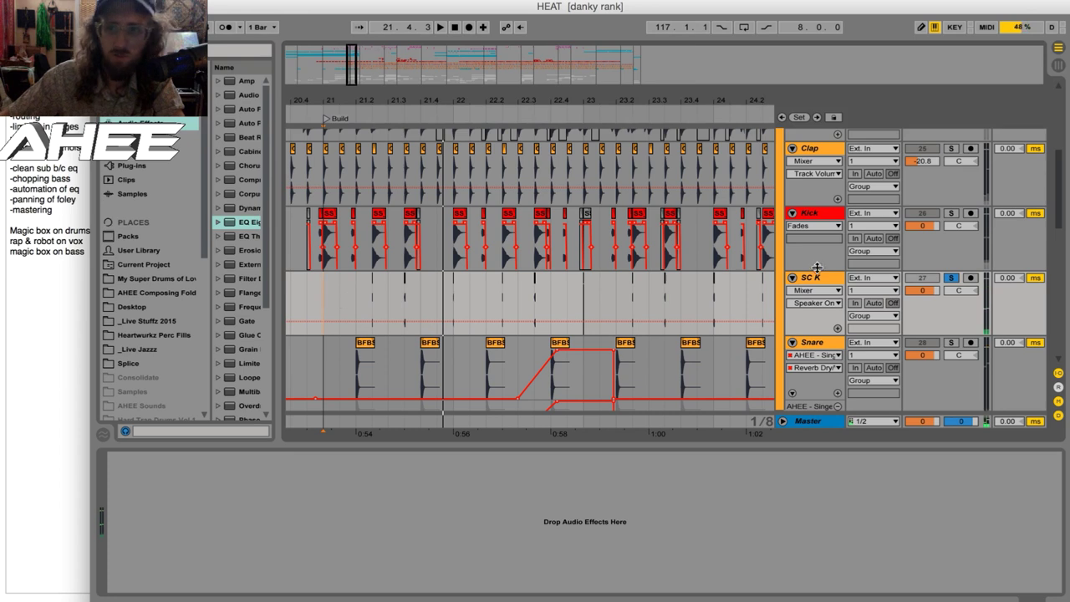
# Compare the Kick clips with the SC K trigger clips at the start of the Build, and unsolo the SC K track.
pyautogui.moveTo(331, 102); pyautogui.dragTo(414, 159)
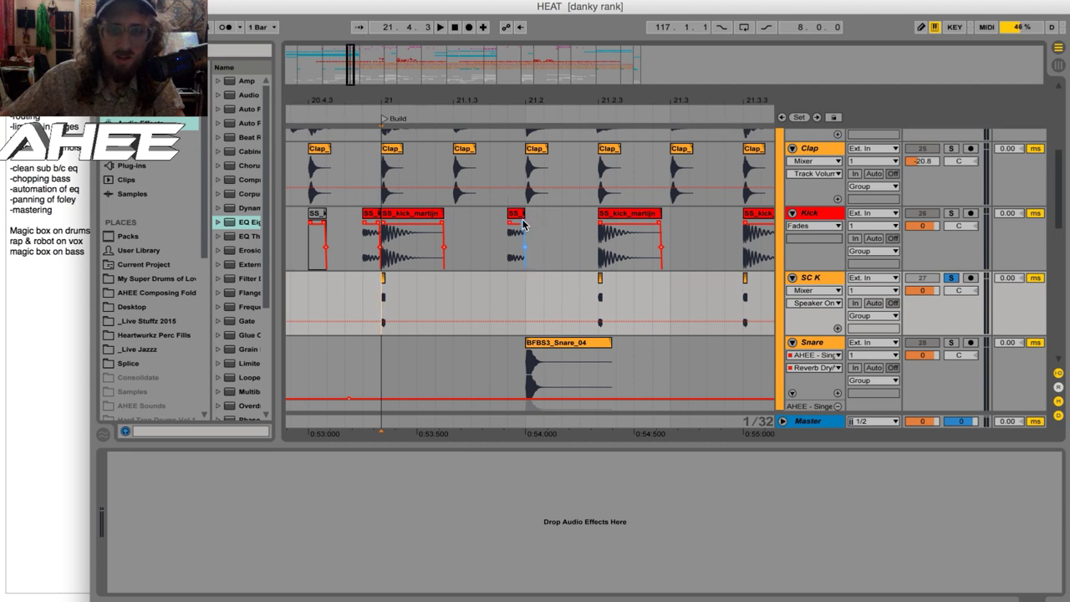
pyautogui.moveTo(491, 104); pyautogui.dragTo(492, 83)
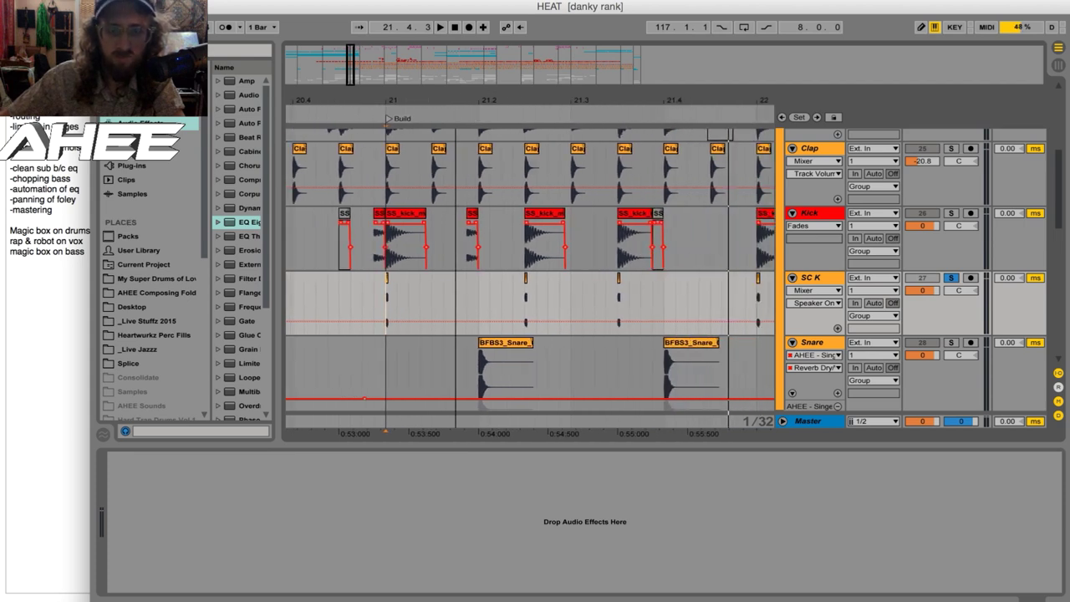
pyautogui.click(473, 218)
pyautogui.moveTo(461, 105); pyautogui.dragTo(434, 25)
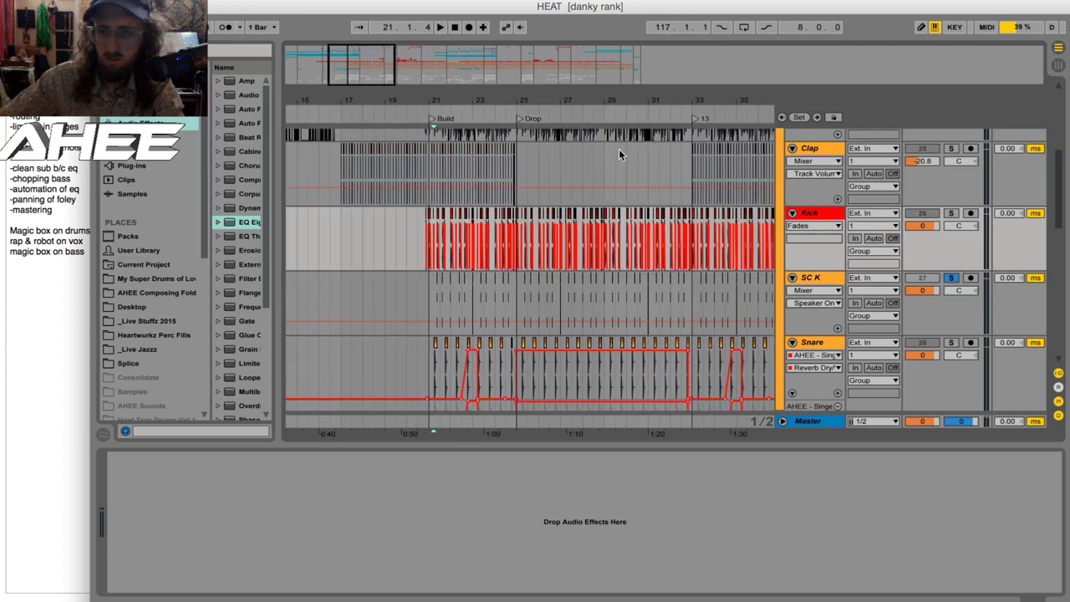
pyautogui.click(950, 277)
# Play the song from the beginning and frame the intro of the arrangement from bar 1 to the Build marker.
pyautogui.scroll(-2, 490, 283)
pyautogui.scroll(5, 490, 282)
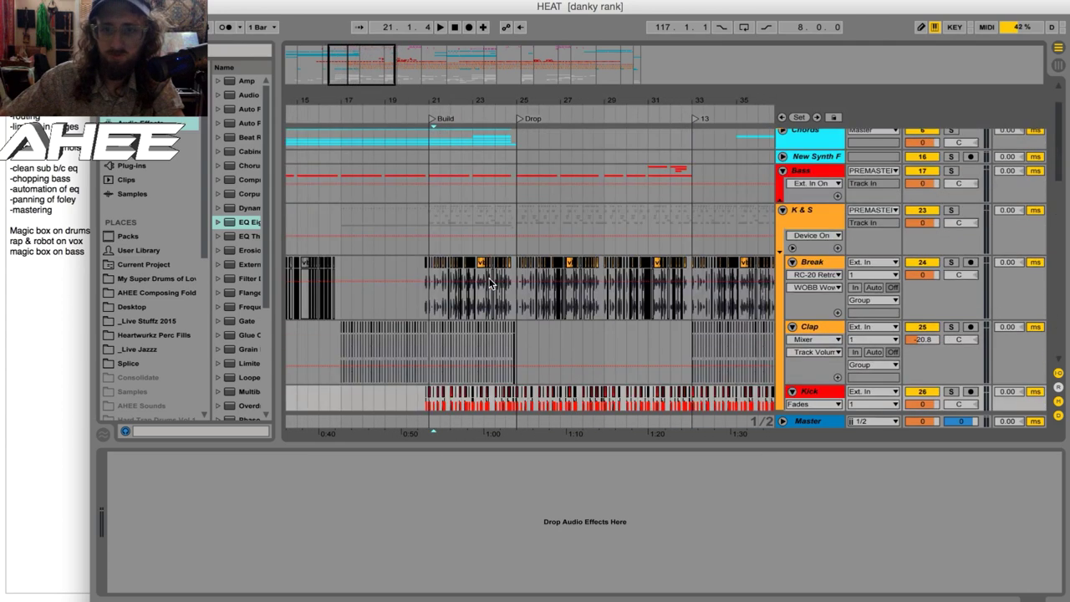
pyautogui.moveTo(421, 92); pyautogui.dragTo(416, 34)
pyautogui.click(290, 216)
pyautogui.press('space')
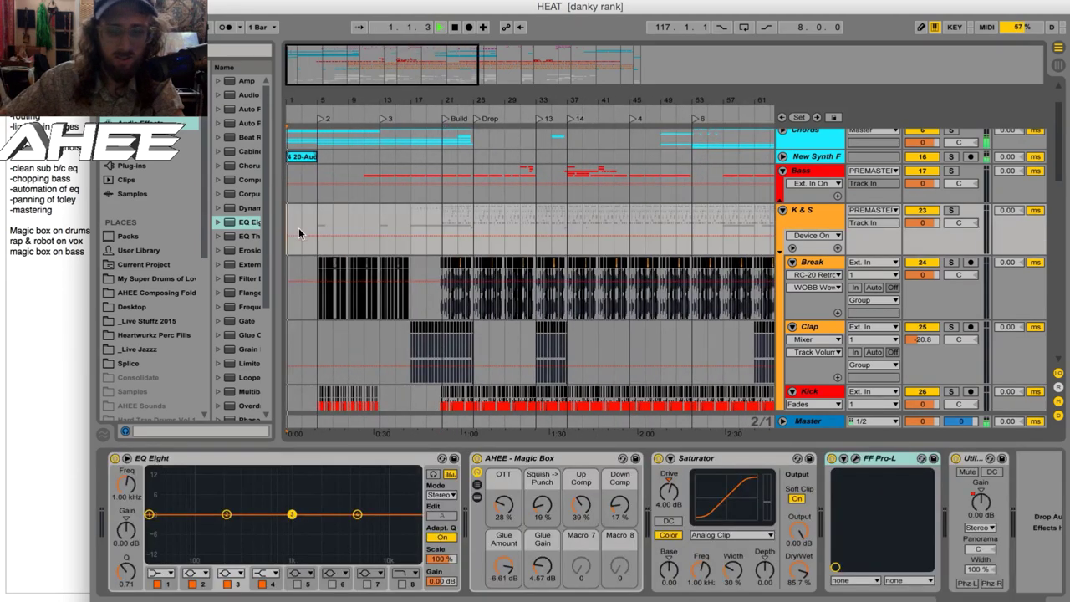
pyautogui.scroll(4, 325, 279)
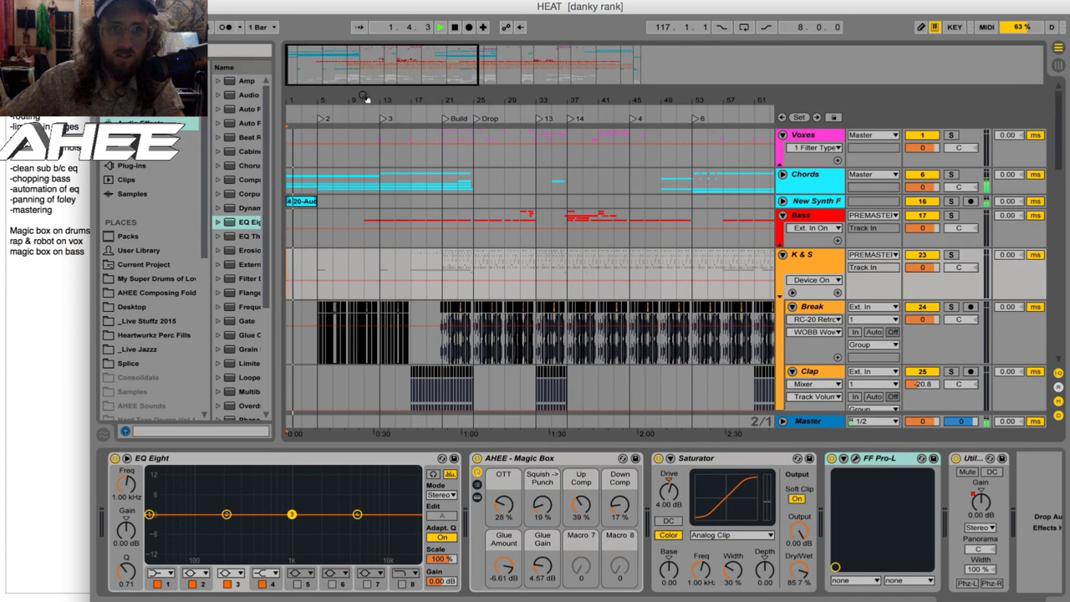
pyautogui.moveTo(377, 99); pyautogui.dragTo(377, 69)
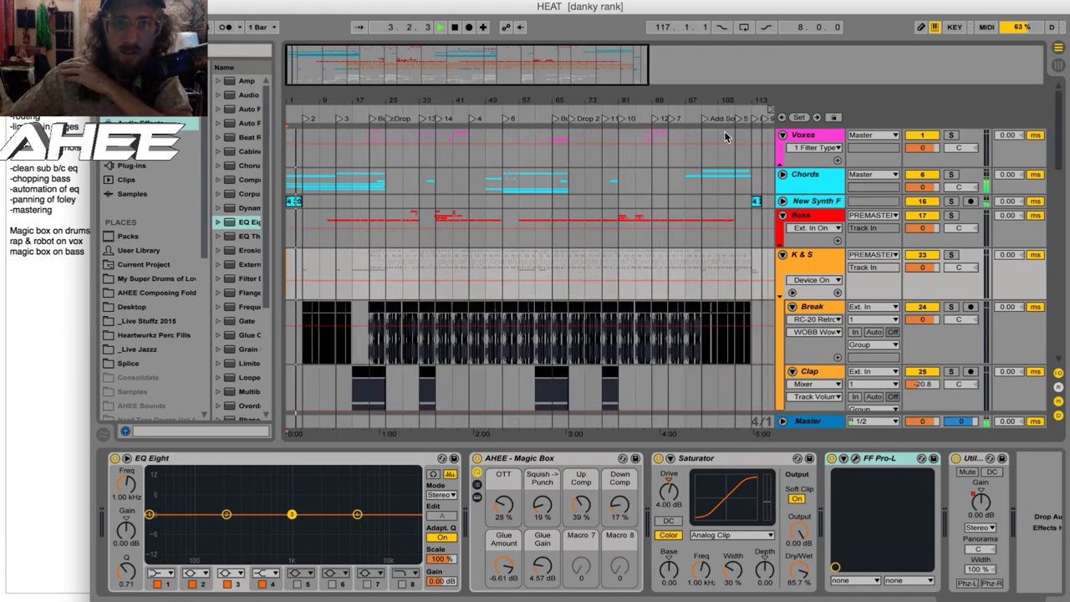
pyautogui.moveTo(288, 107)
pyautogui.mouseDown()
pyautogui.moveTo(297, 126)
pyautogui.moveTo(309, 107)
pyautogui.mouseUp()
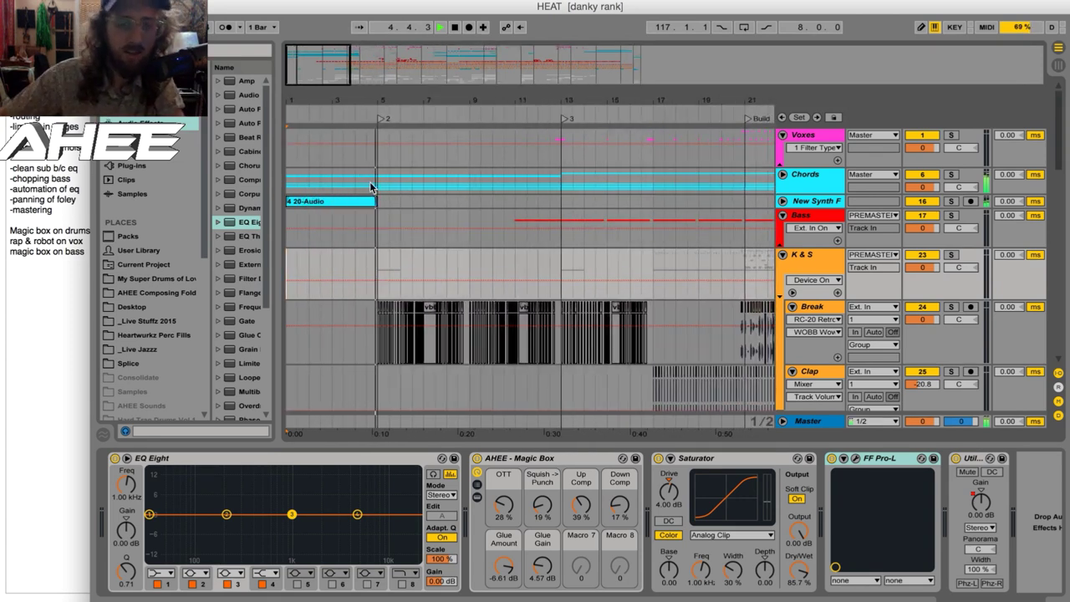
# Unfold the Chords group and show the effect chain of the 9 Audio track from its clip at bar 9.
pyautogui.click(782, 174)
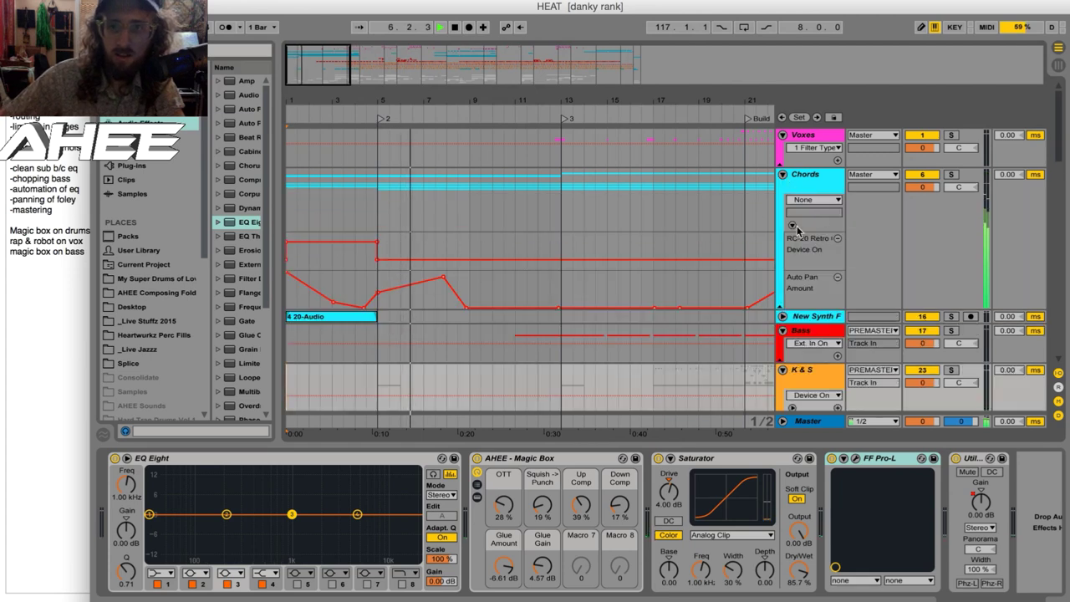
pyautogui.scroll(-3, 802, 213)
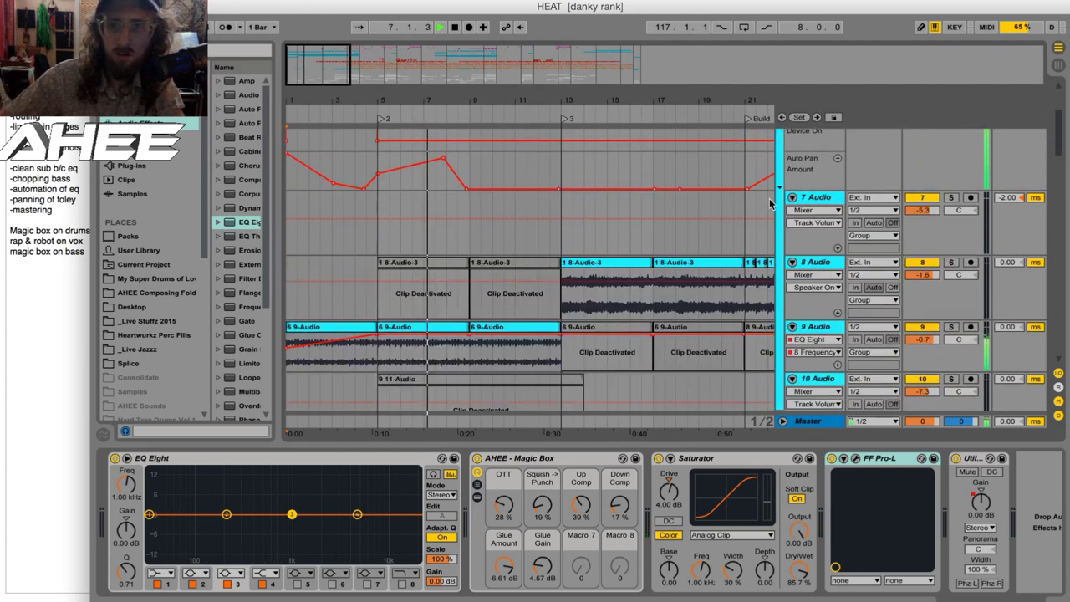
pyautogui.scroll(-6, 454, 231)
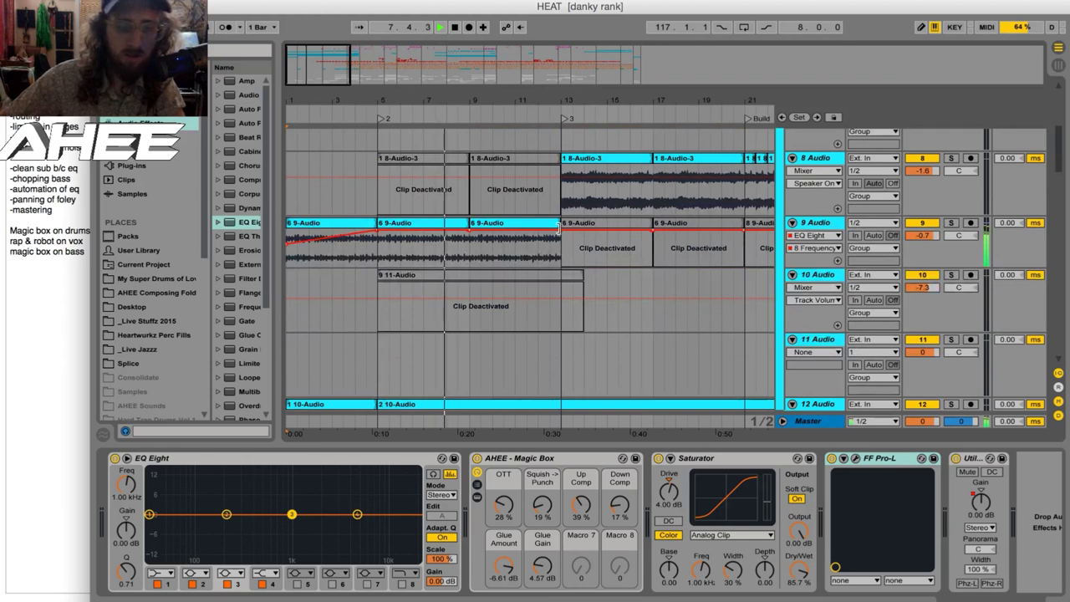
pyautogui.click(493, 225)
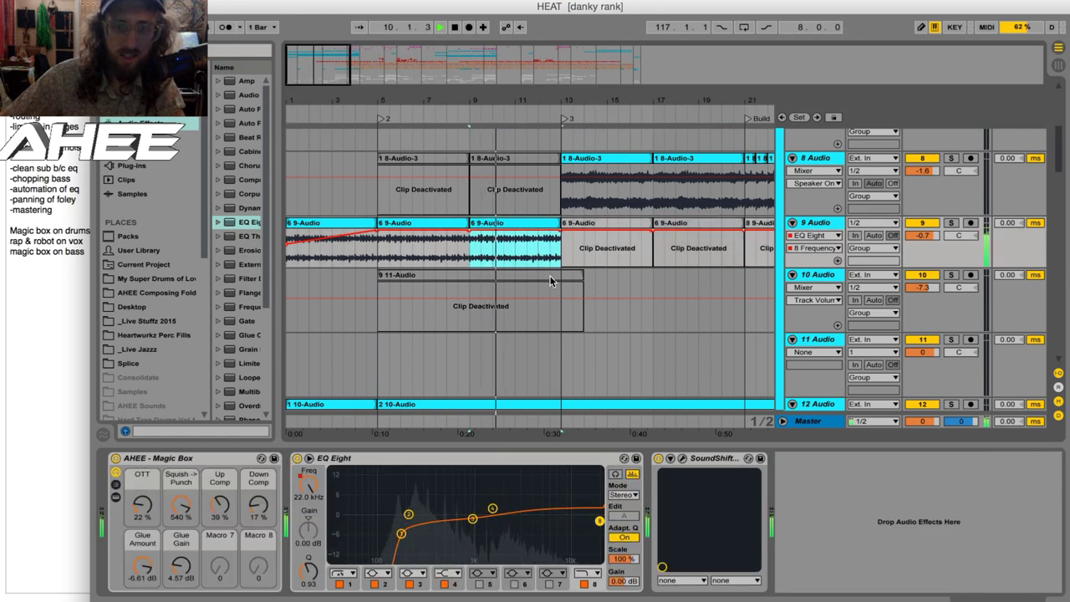
pyautogui.scroll(4, 540, 279)
pyautogui.scroll(-1, 534, 326)
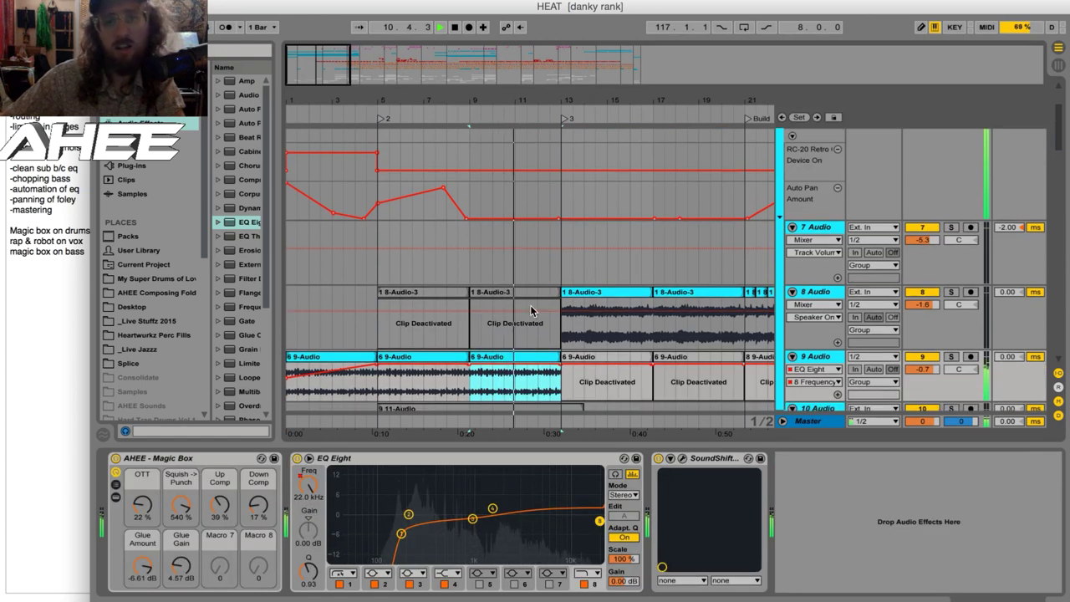
pyautogui.scroll(-2, 532, 316)
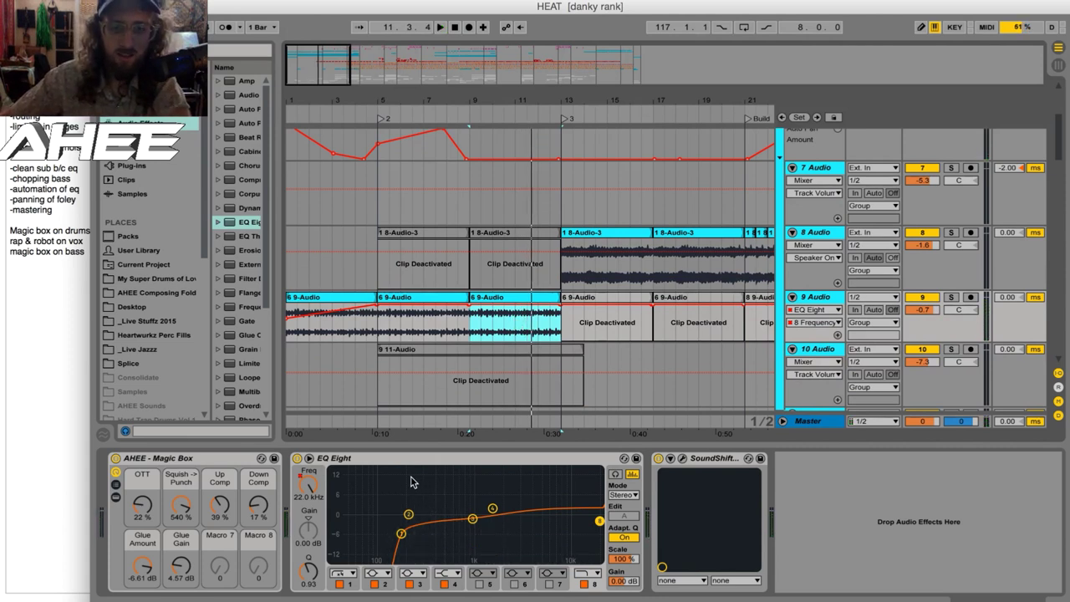
# Show the effect chains of the 8 Audio, 11 Audio and 10 Audio tracks in a wider view of the arrangement.
pyautogui.click(491, 280)
pyautogui.scroll(-2, 501, 266)
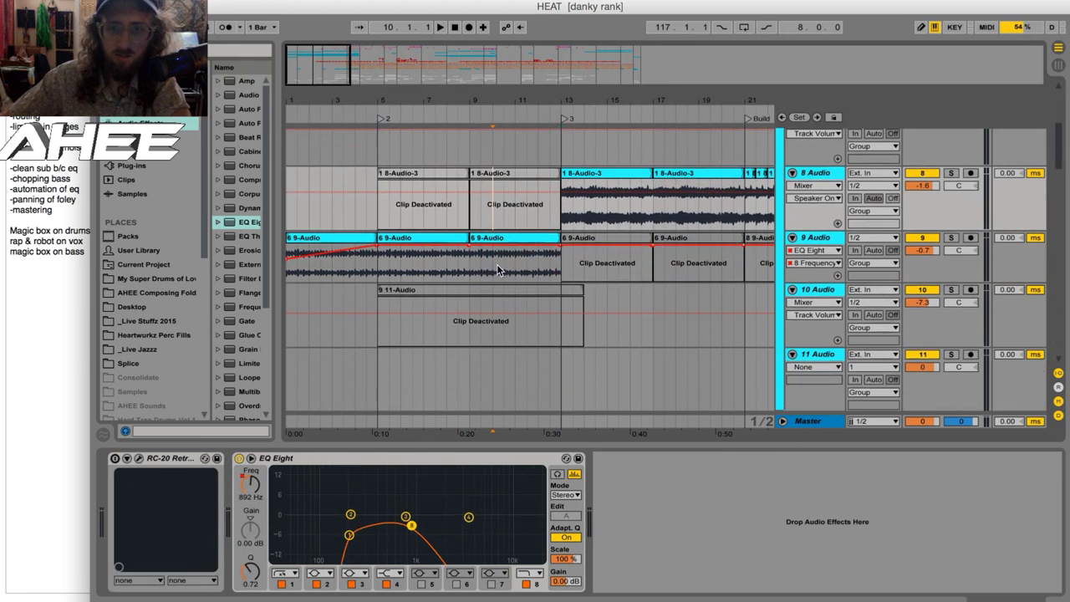
pyautogui.moveTo(475, 100); pyautogui.dragTo(475, 60)
pyautogui.click(373, 362)
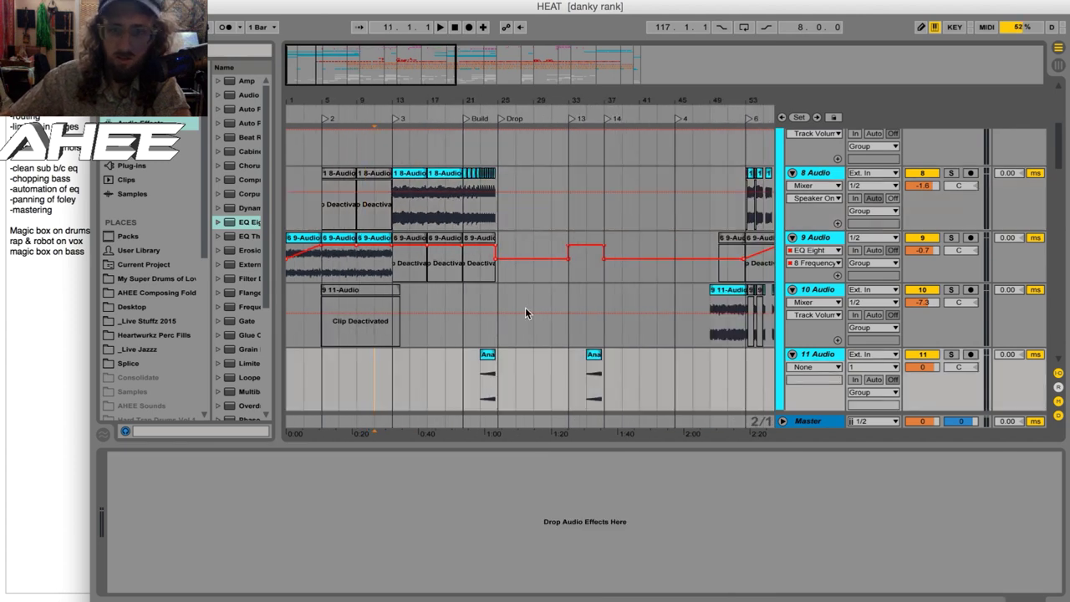
pyautogui.click(710, 337)
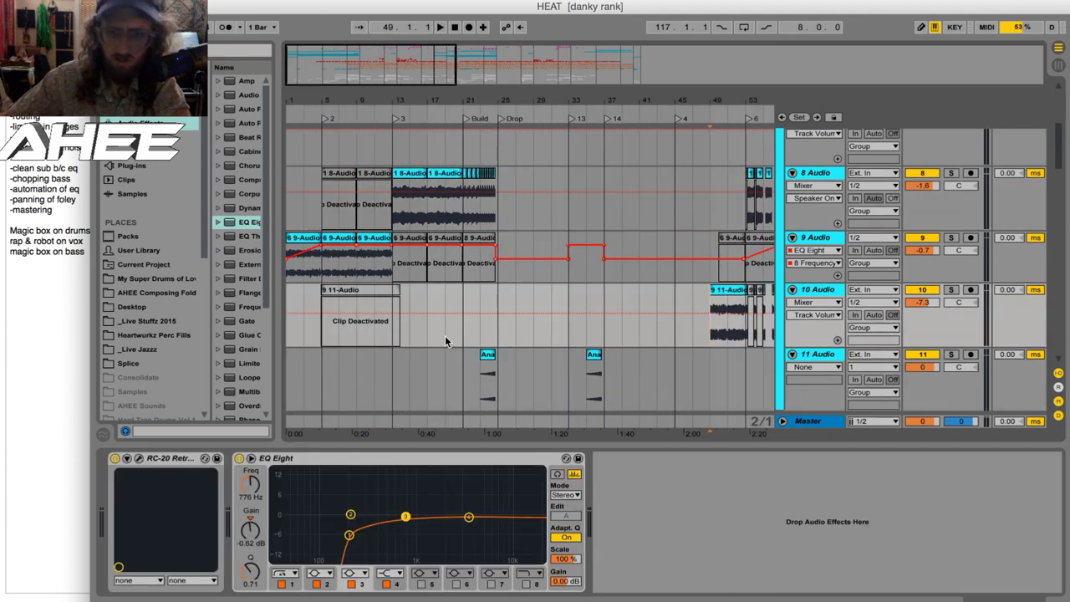
# Show the devices of the 12 Audio, 13 Audio and 14 Audio tracks in the Chords group.
pyautogui.scroll(-4, 446, 341)
pyautogui.scroll(-2, 446, 342)
pyautogui.click(355, 290)
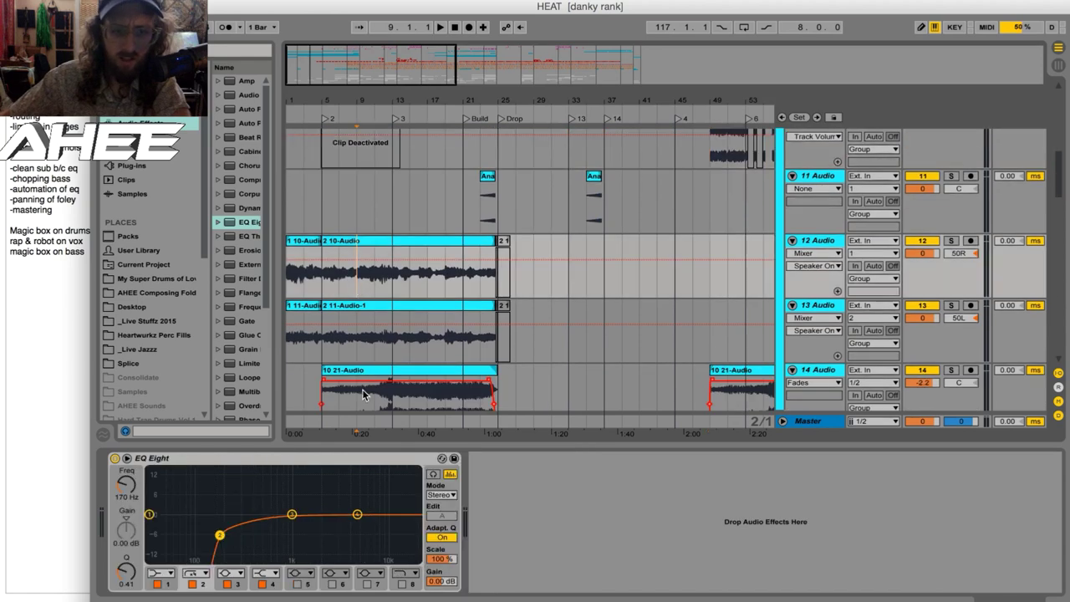
pyautogui.click(374, 351)
pyautogui.click(369, 399)
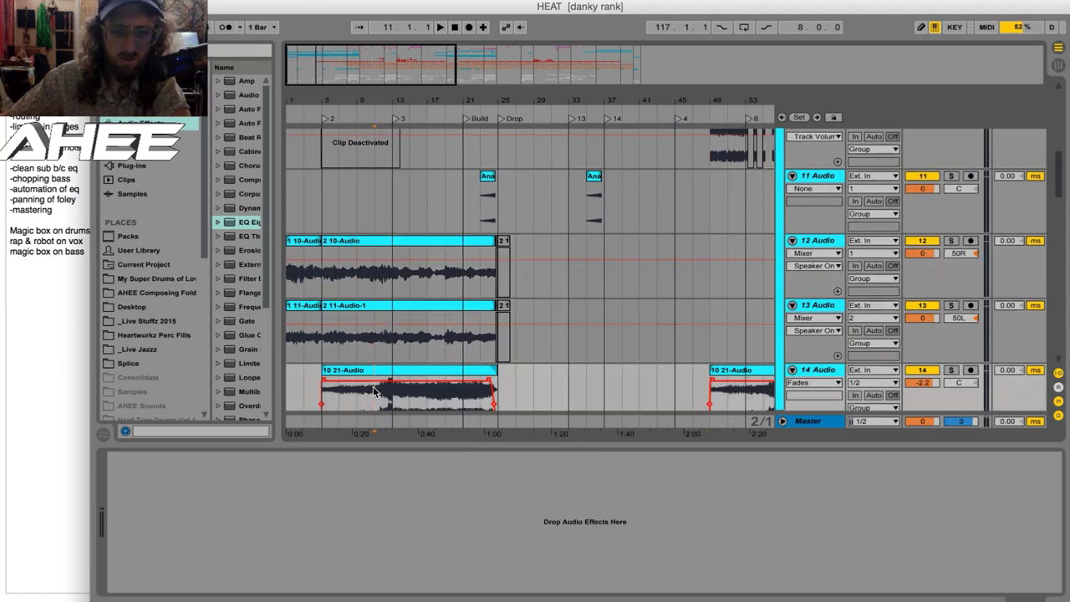
# Solo the 14 Audio track, play it from bar 13, and unsolo it.
pyautogui.scroll(-2, 387, 368)
pyautogui.click(408, 354)
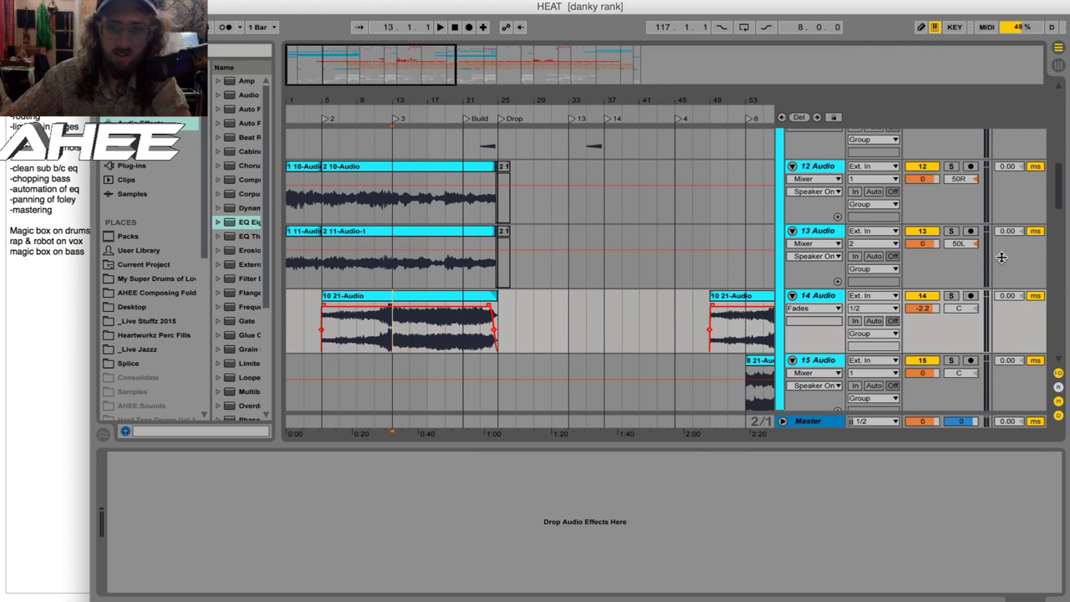
pyautogui.click(952, 296)
pyautogui.press('space')
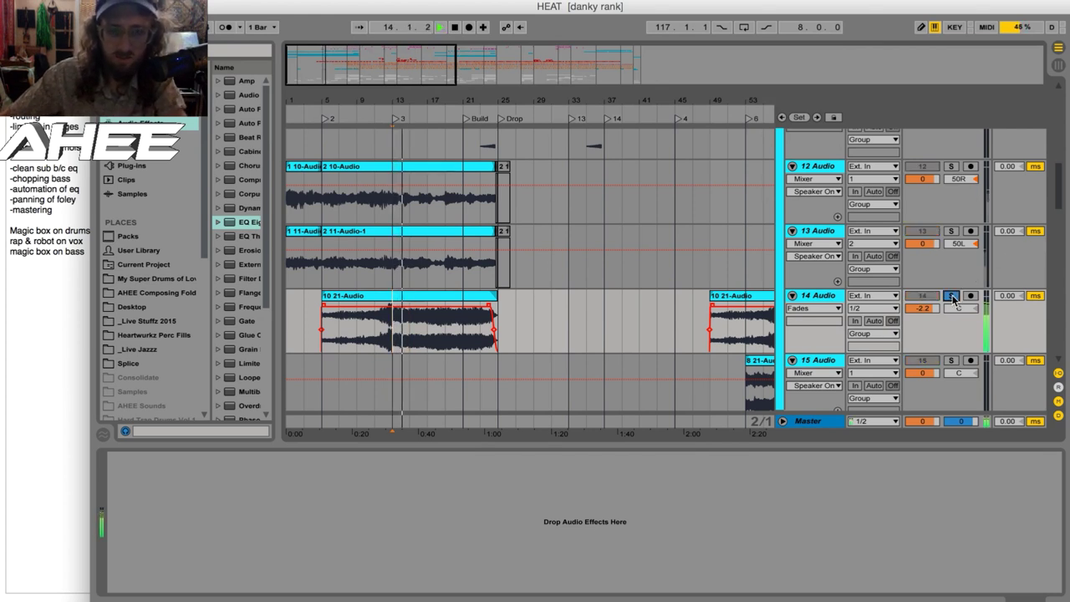
pyautogui.click(952, 297)
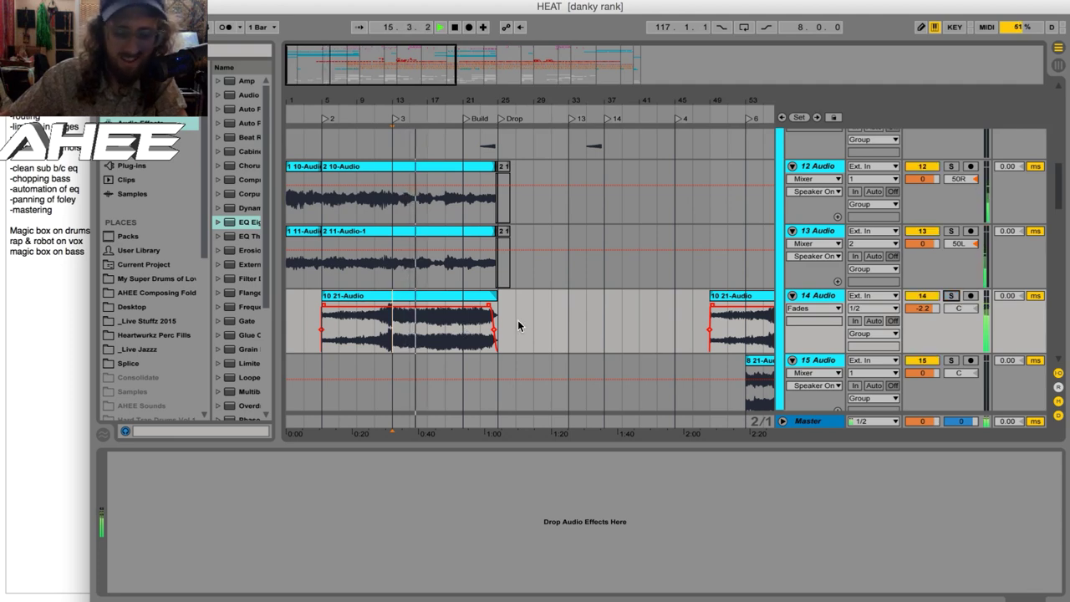
# Show the Chords group's own effect chain and play the song from bar 13 over its audio tracks.
pyautogui.scroll(15, 519, 325)
pyautogui.press('space')
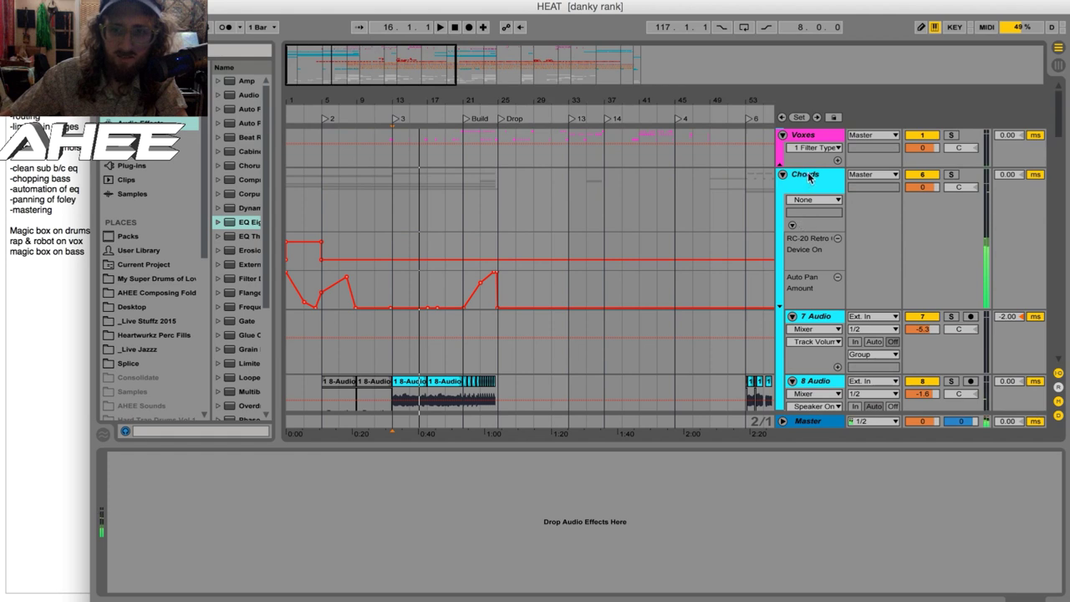
pyautogui.click(805, 179)
pyautogui.hscroll(-3, 410, 596)
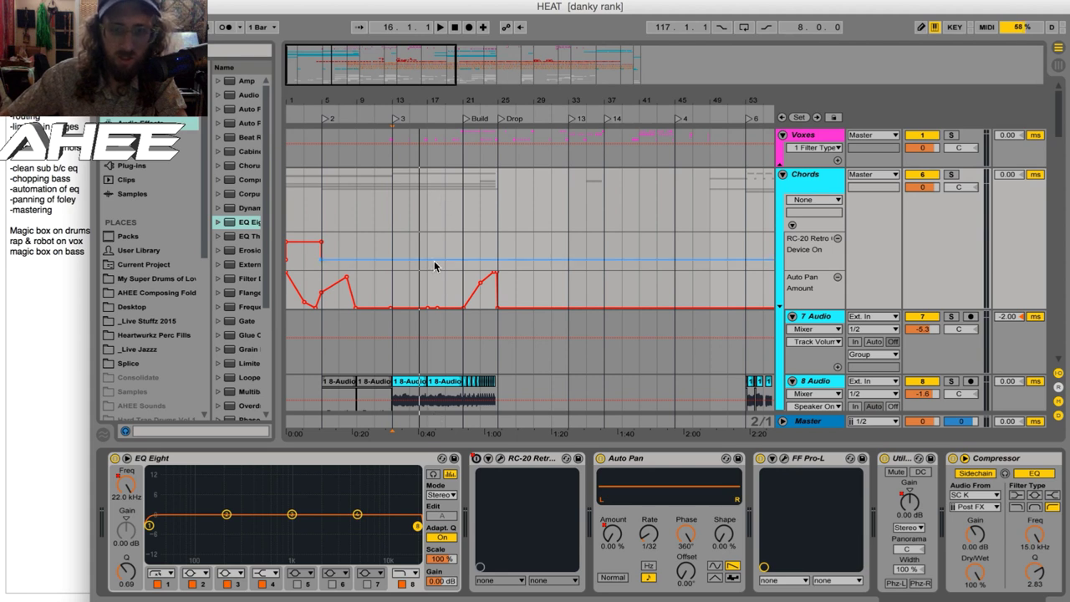
pyautogui.press('space')
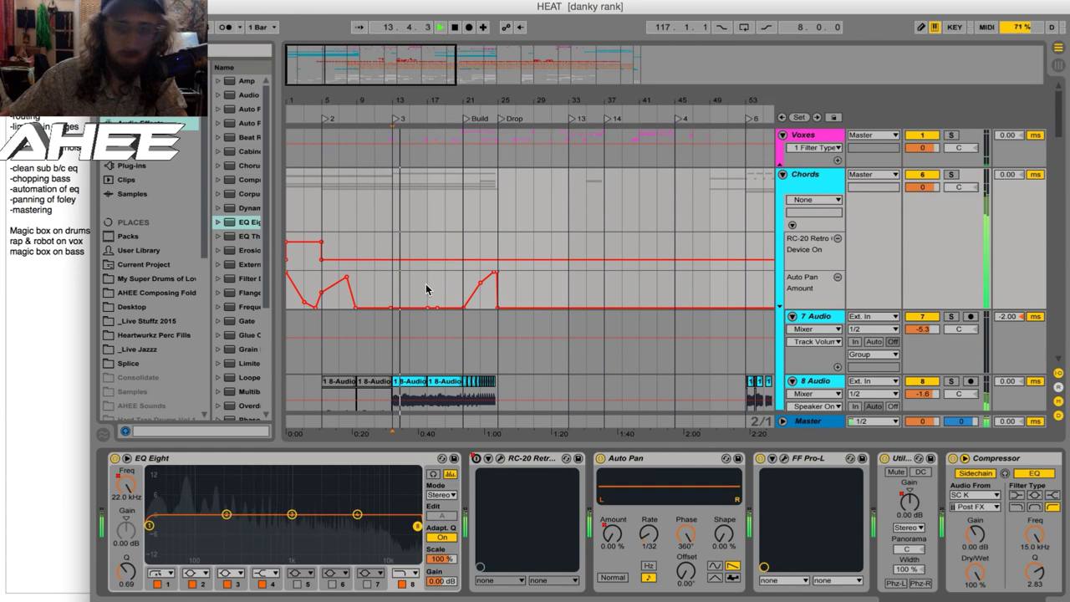
pyautogui.scroll(-5, 425, 289)
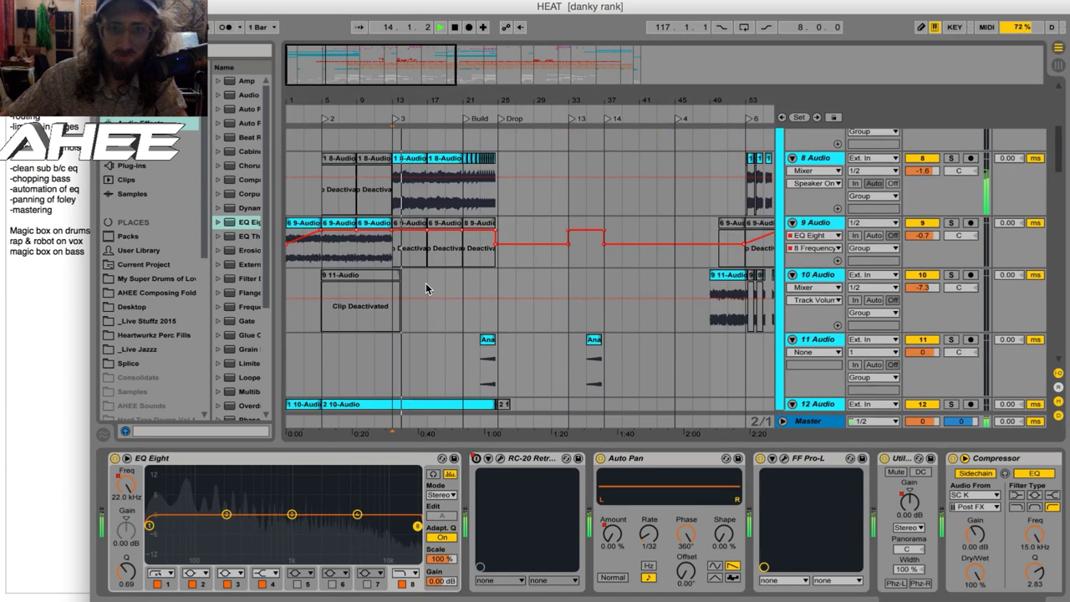
# Open the SPAN analyzer on the Master track, stop playback and close the analyzer window.
pyautogui.click(818, 423)
pyautogui.click(939, 459)
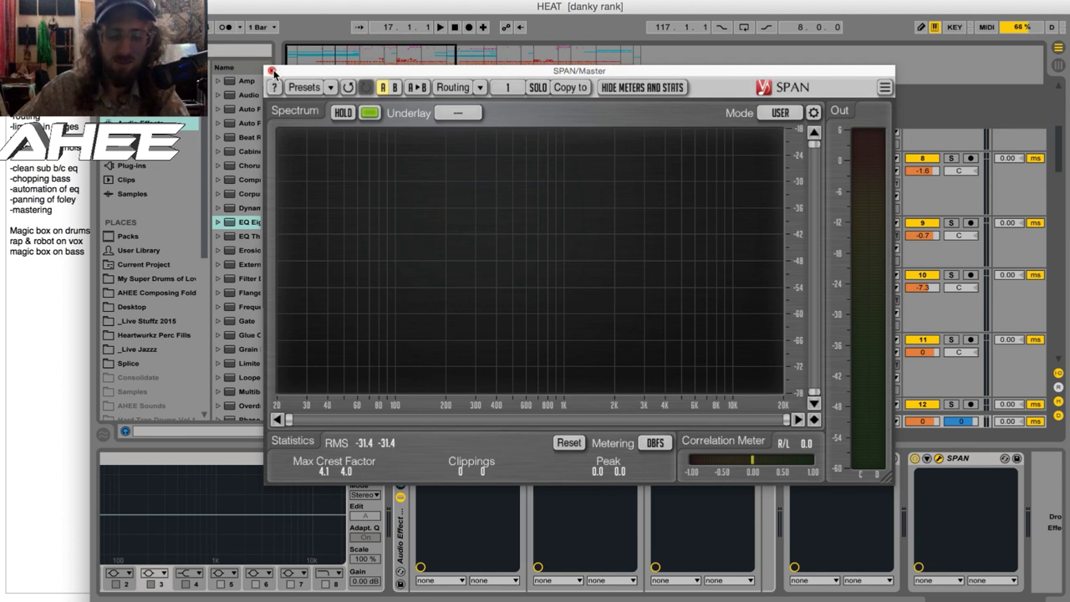
pyautogui.click(271, 72)
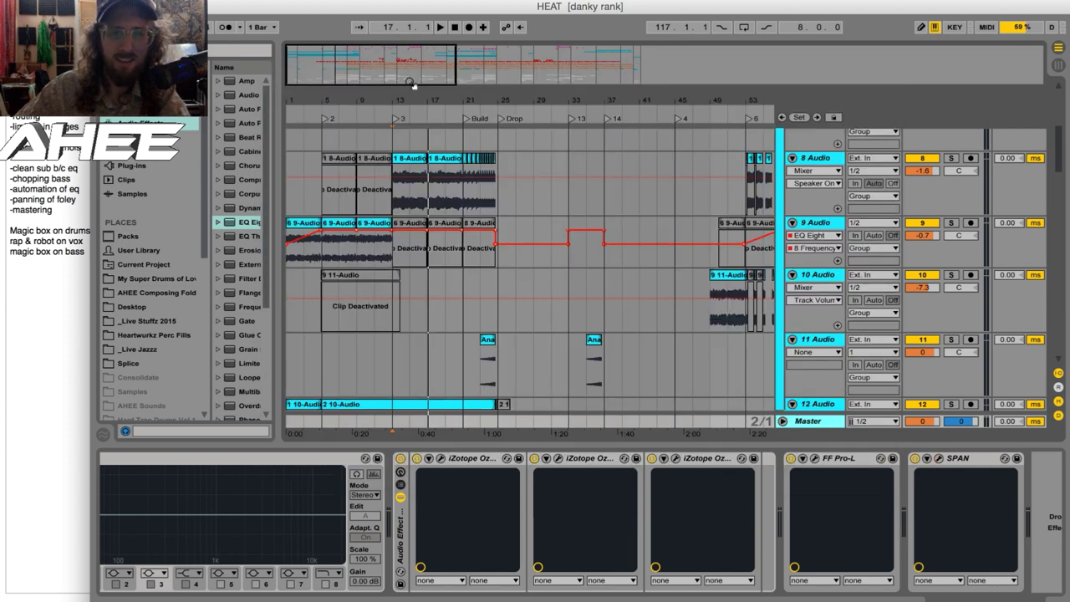
# Play the song from bar 13 and show the K & S group's effect chain.
pyautogui.click(401, 316)
pyautogui.press('space')
pyautogui.scroll(-5, 418, 326)
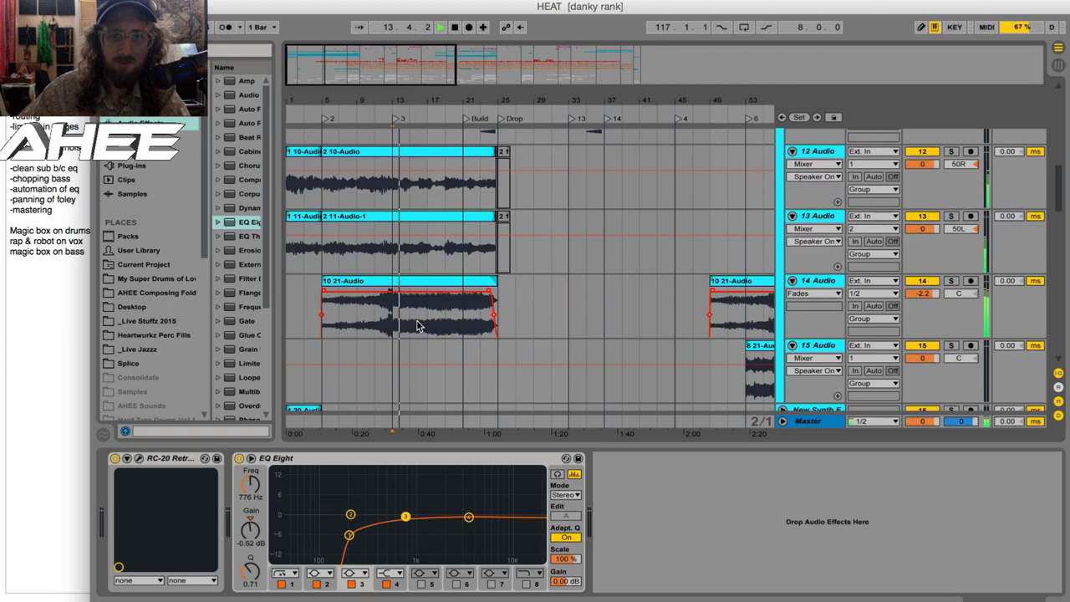
pyautogui.scroll(-10, 414, 321)
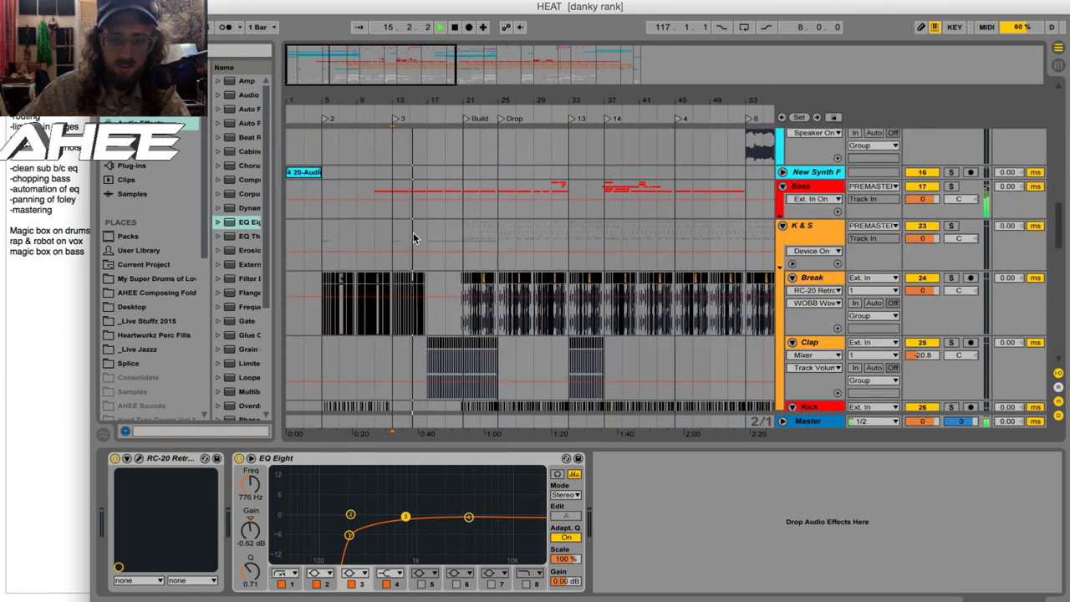
pyautogui.click(388, 240)
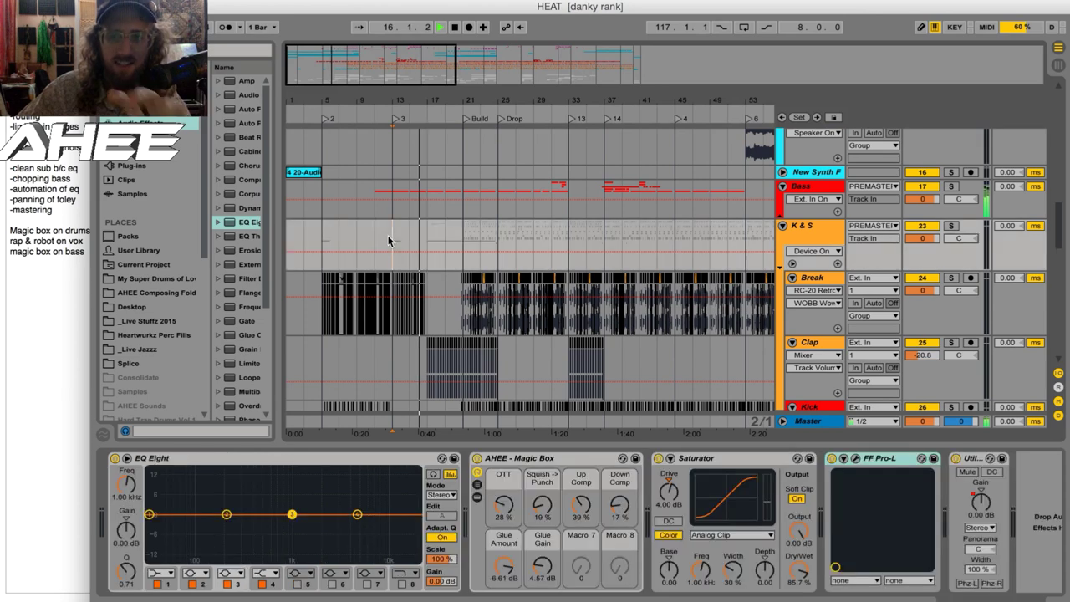
# Unfold the Bass group and show the effect chains of the group and its Main Bass track.
pyautogui.click(781, 218)
pyautogui.scroll(-1, 729, 186)
pyautogui.click(817, 170)
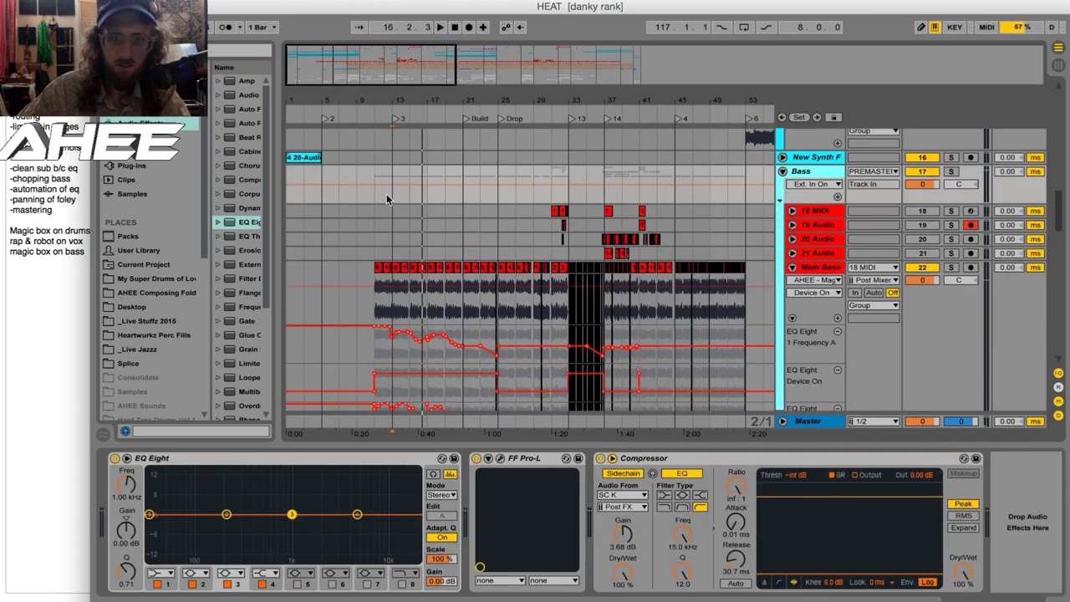
pyautogui.click(810, 266)
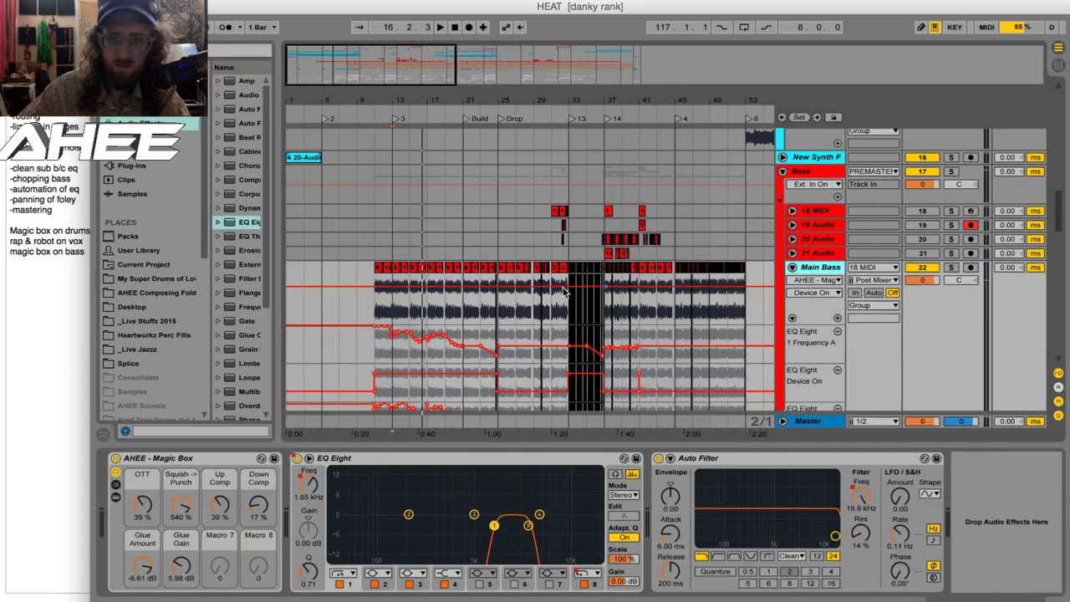
# Play the song from bar 13 and follow the Main Bass track's EQ Eight frequency automation up to the Build marker.
pyautogui.scroll(-4, 505, 240)
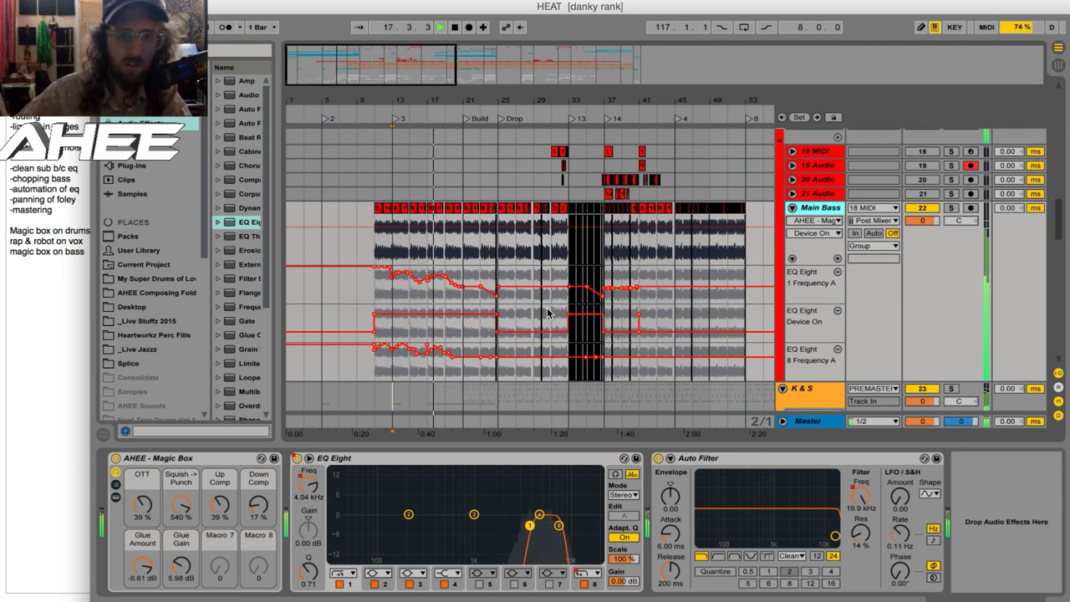
pyautogui.moveTo(466, 101); pyautogui.dragTo(467, 260)
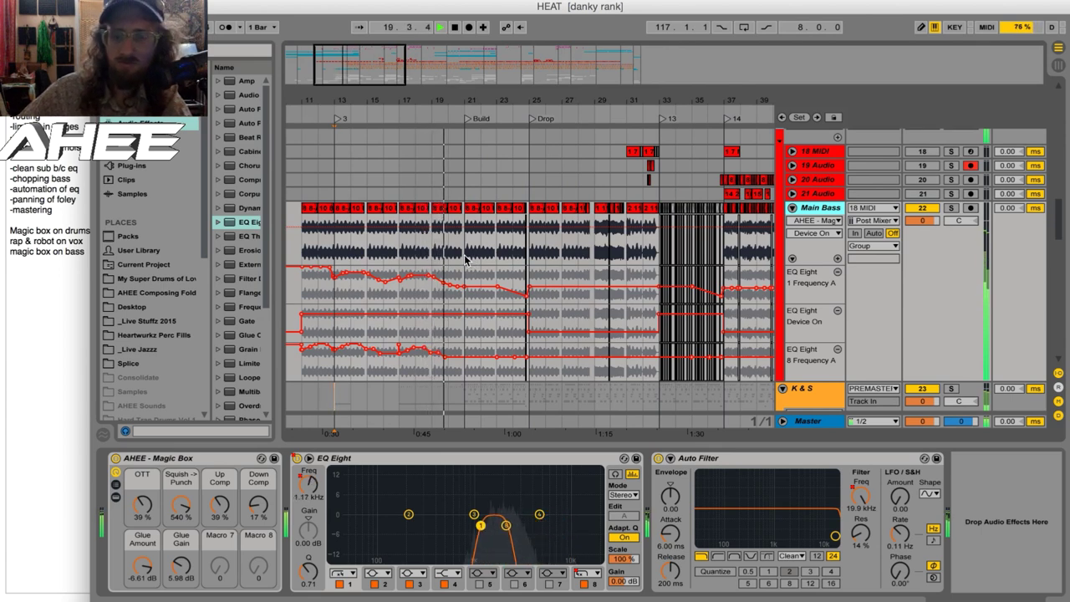
pyautogui.scroll(-5, 466, 260)
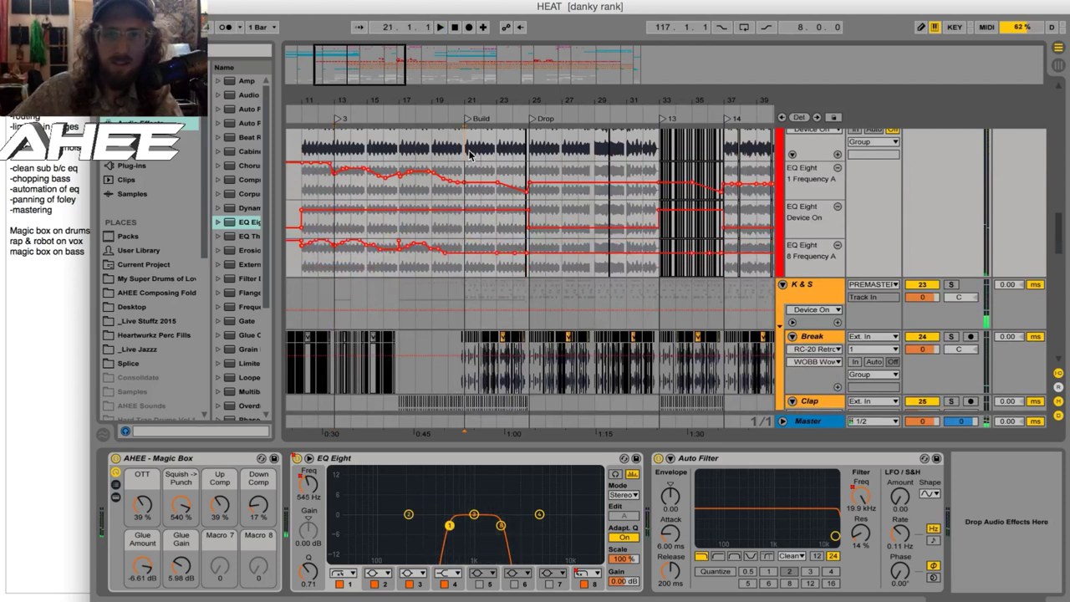
pyautogui.scroll(-2, 468, 189)
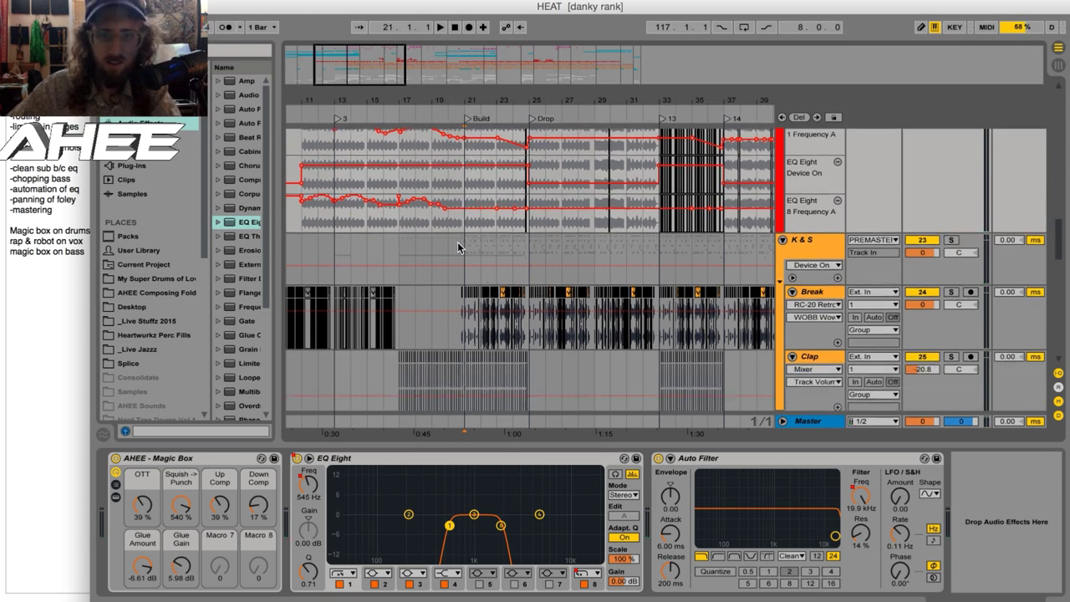
# Play the song from bar 17 with the K & S group selected and look through its drum tracks.
pyautogui.click(405, 253)
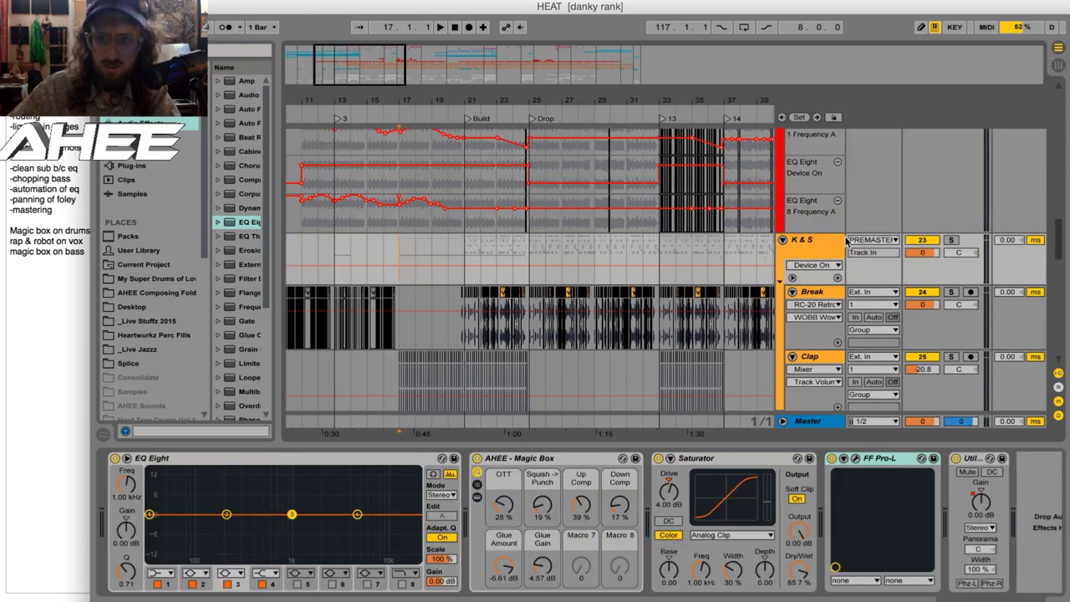
pyautogui.click(820, 246)
pyautogui.press('space')
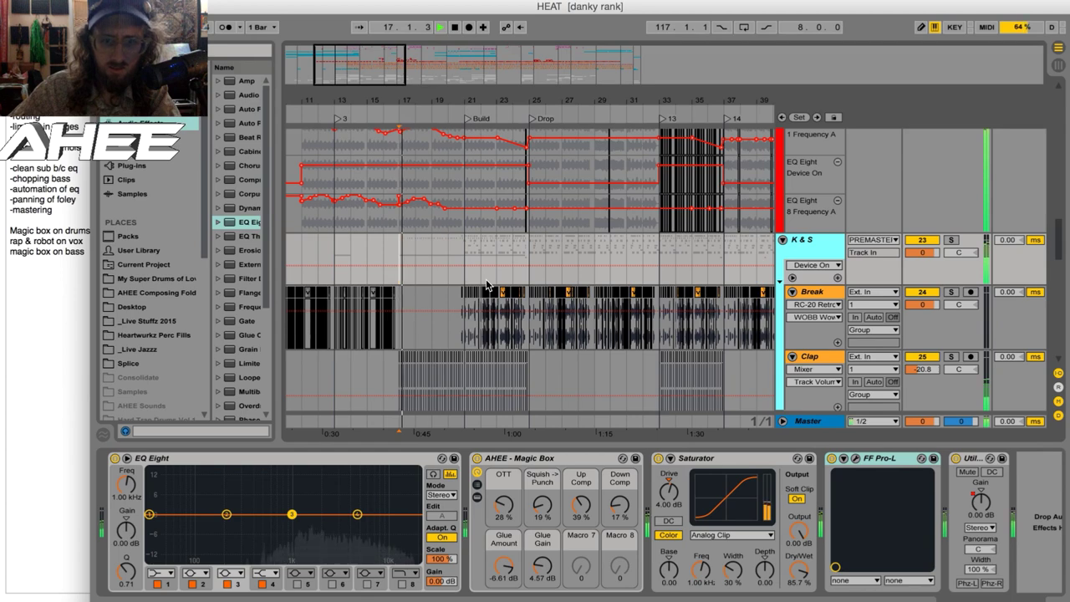
pyautogui.scroll(-10, 489, 285)
pyautogui.scroll(-9, 490, 285)
pyautogui.scroll(15, 489, 286)
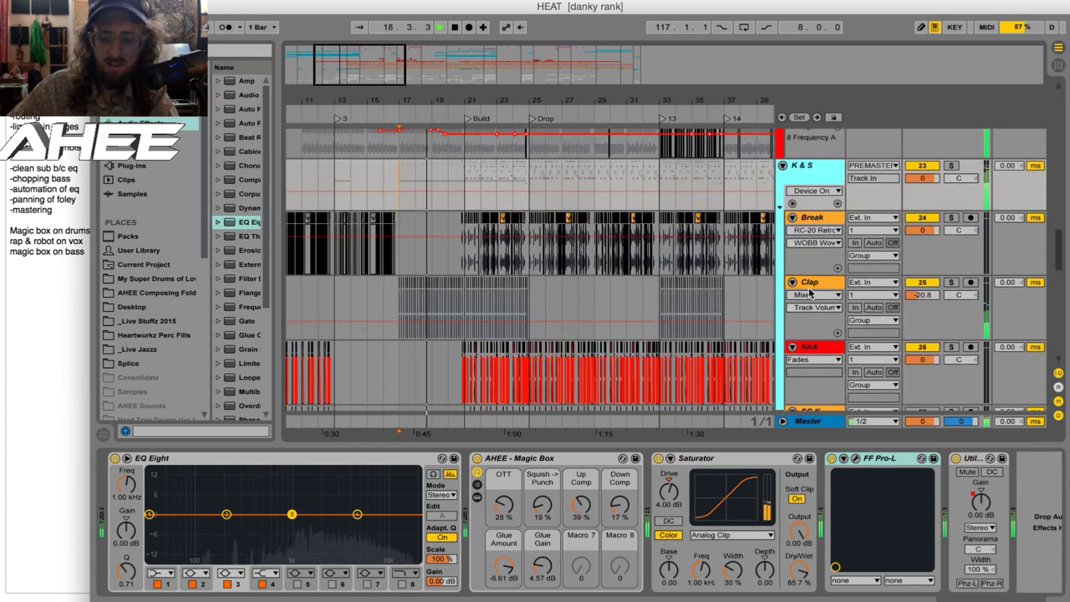
# Stop playback and examine the Clap clips around bar 18 up close and in context before the Build marker.
pyautogui.press('space')
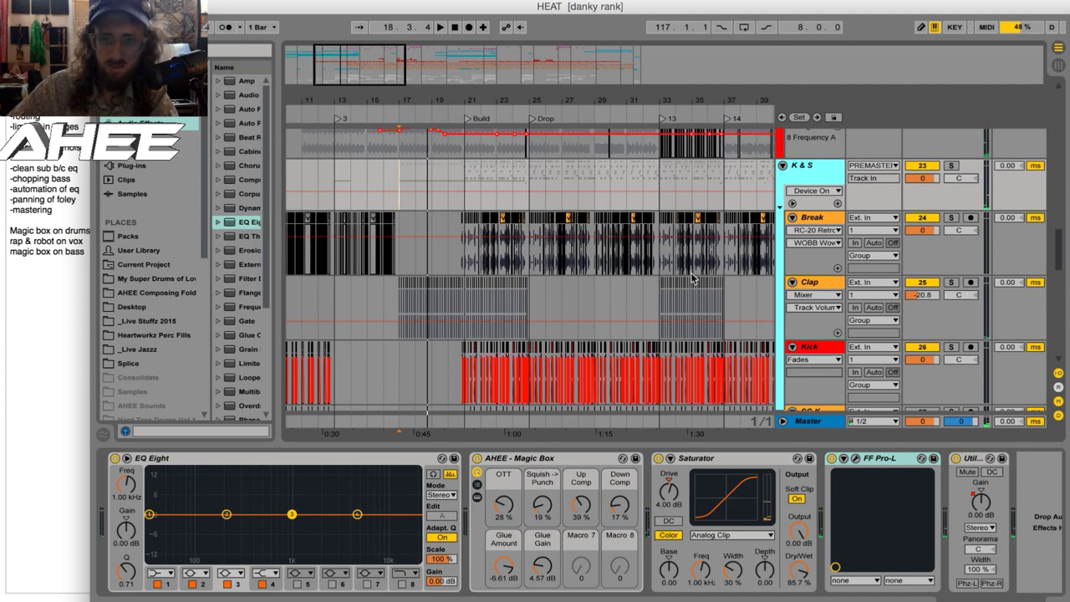
pyautogui.moveTo(438, 98); pyautogui.dragTo(448, 209)
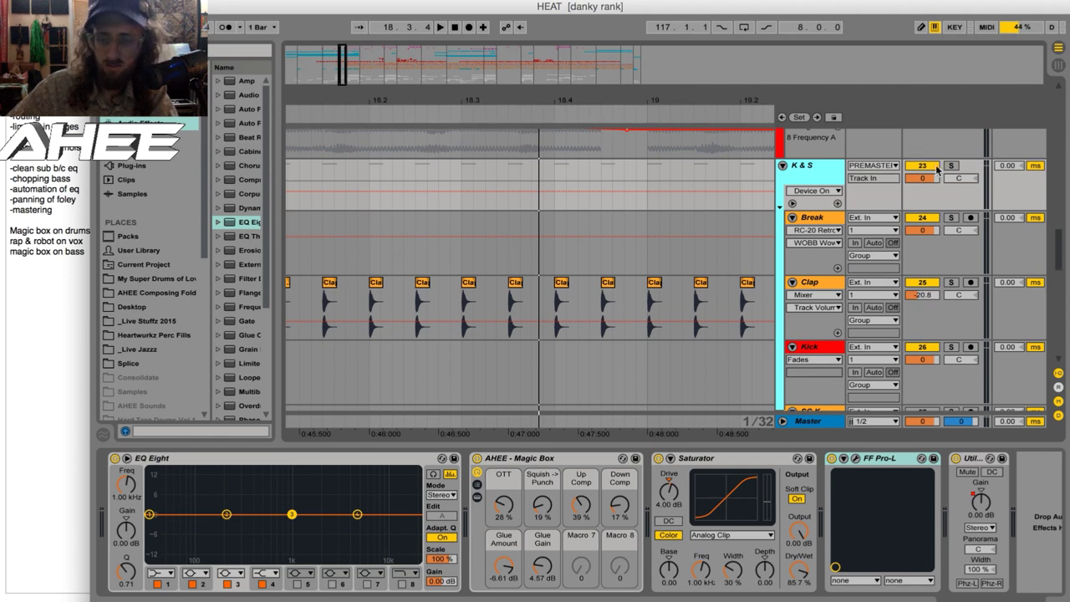
pyautogui.moveTo(617, 99)
pyautogui.mouseDown()
pyautogui.moveTo(623, 88)
pyautogui.moveTo(629, 102)
pyautogui.mouseUp()
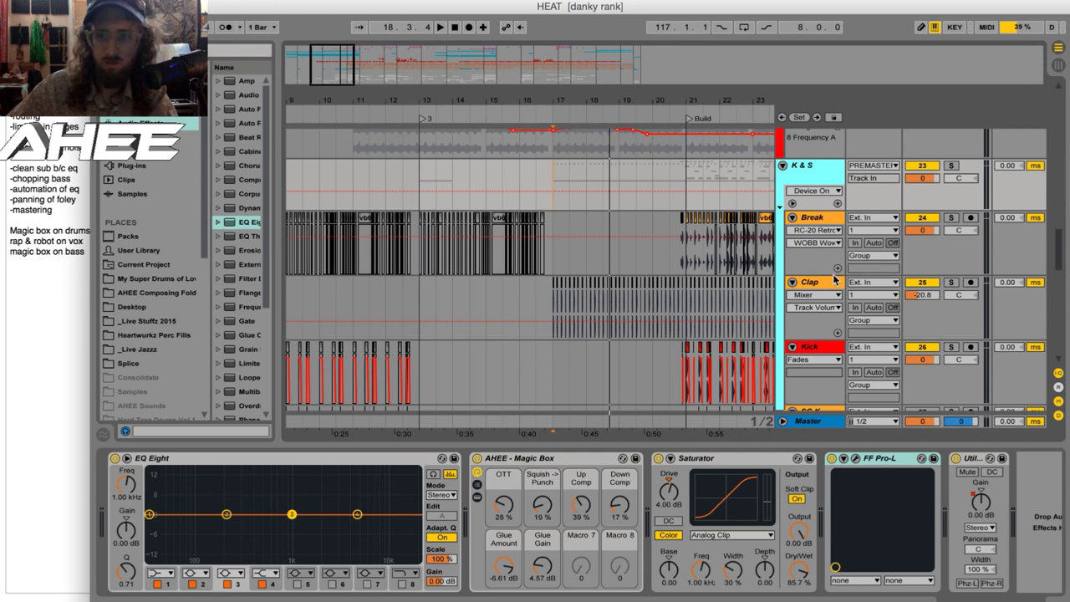
# Look through the K & S group's tracks and play the song from the Build marker at bar 21.
pyautogui.scroll(-10, 834, 282)
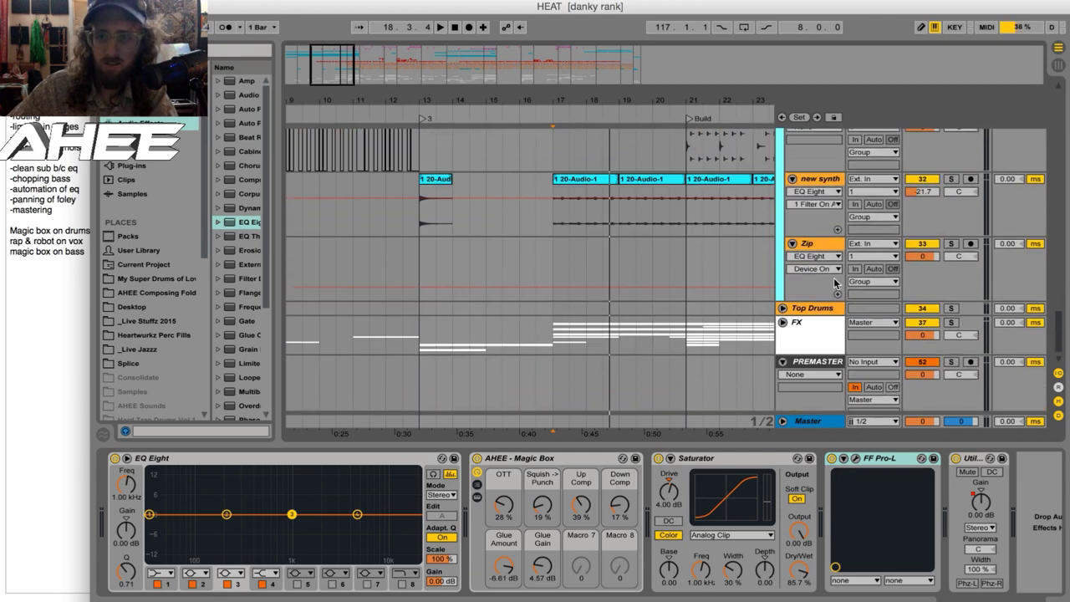
pyautogui.scroll(10, 847, 288)
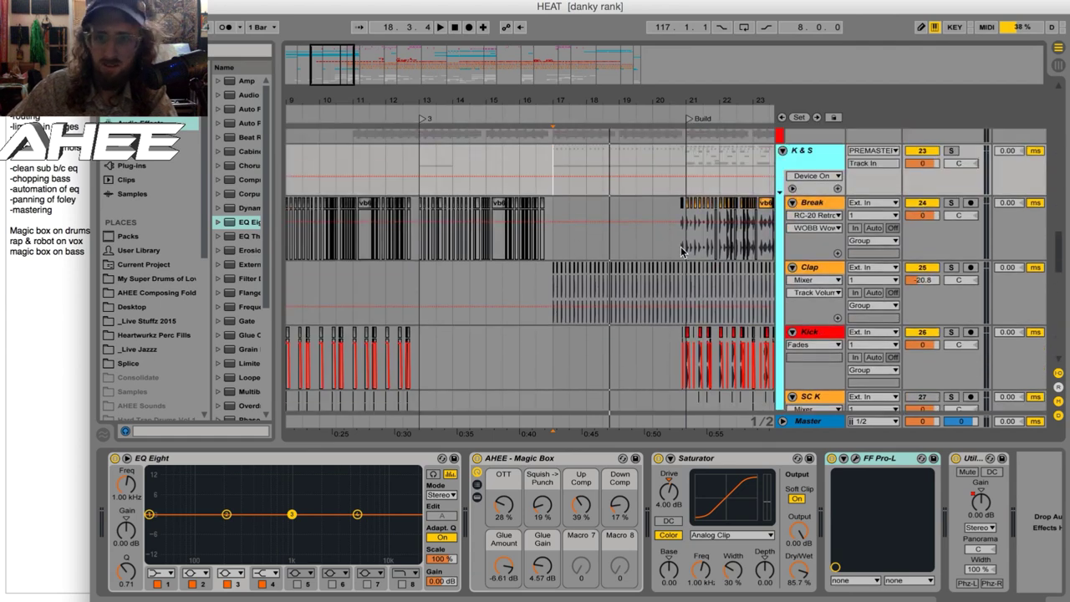
pyautogui.click(690, 258)
pyautogui.press('space')
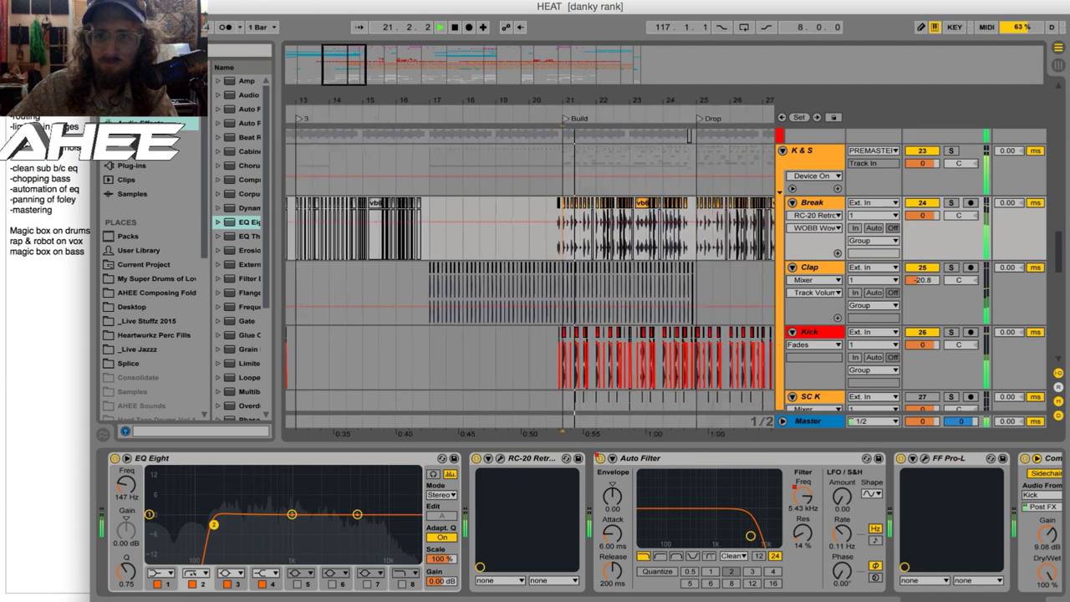
pyautogui.scroll(6, 467, 252)
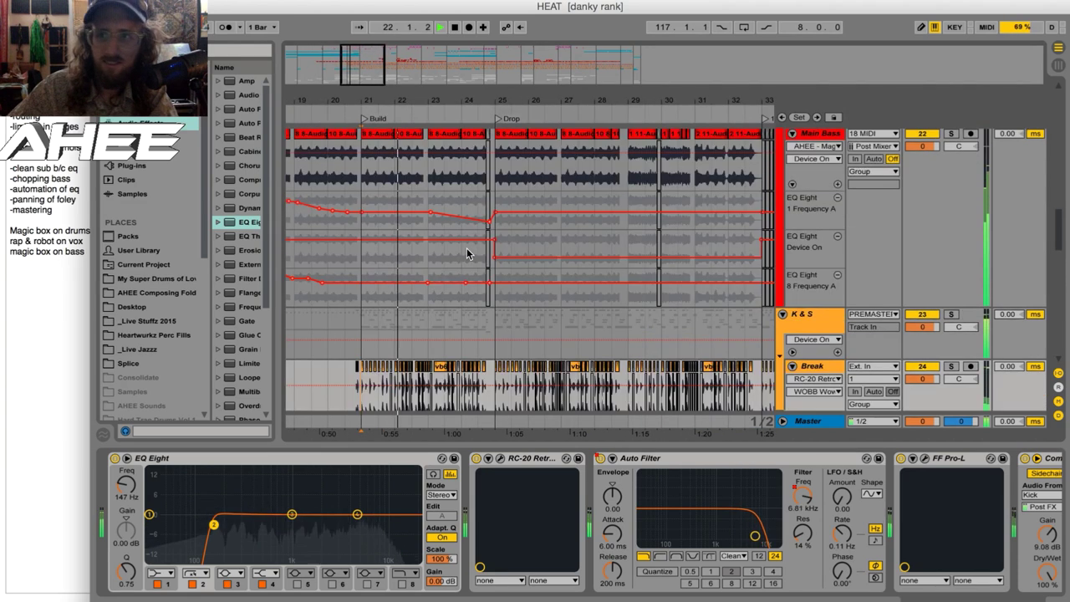
pyautogui.scroll(8, 467, 253)
pyautogui.scroll(-3, 468, 252)
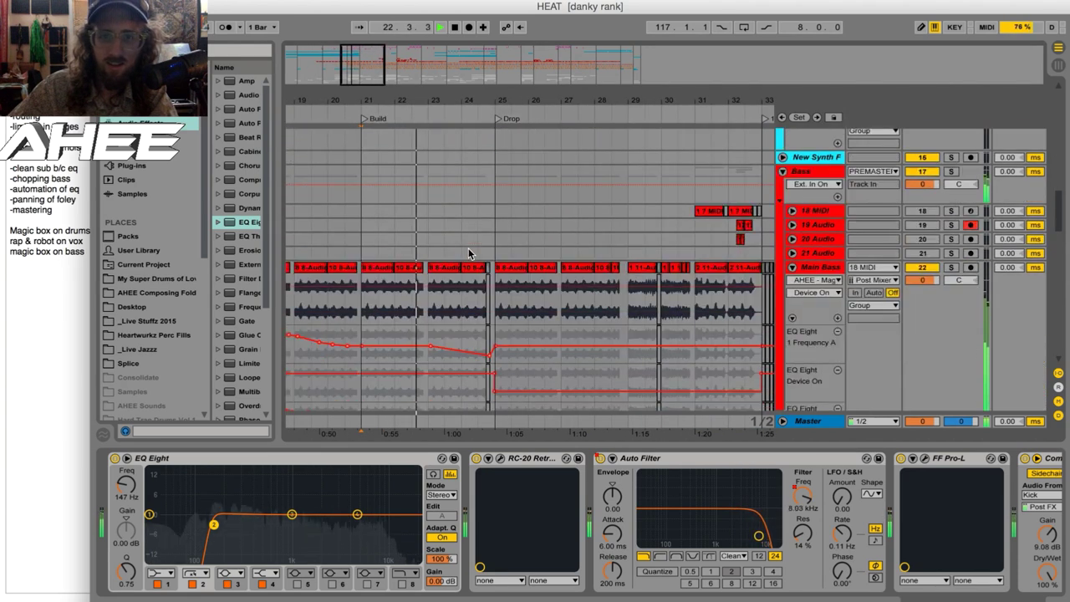
# Show the Master track's effect chain and open its SPAN analyzer to view the spectrum, closing it when done.
pyautogui.click(831, 425)
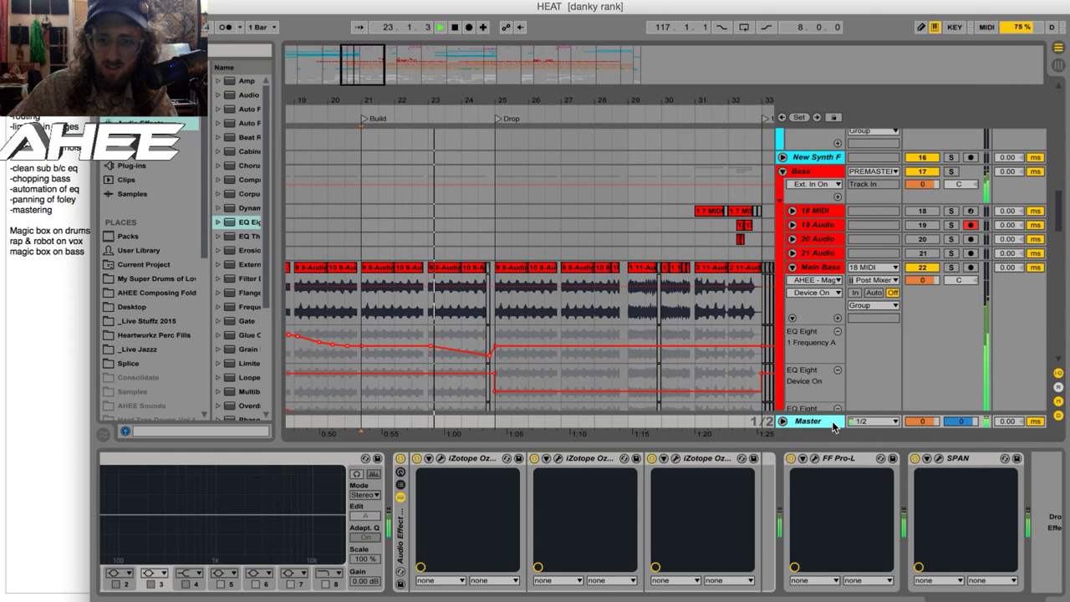
pyautogui.click(939, 459)
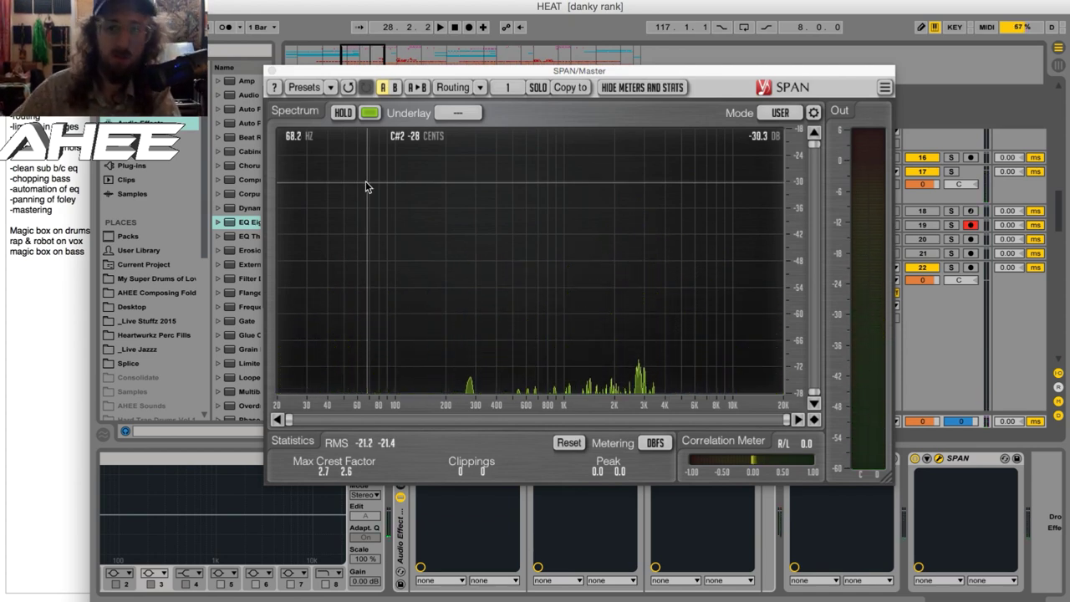
pyautogui.click(274, 70)
# Solo the K & S group and play it from the Drop marker at bar 25 with the drum clips in close view.
pyautogui.click(498, 309)
pyautogui.scroll(-5, 502, 308)
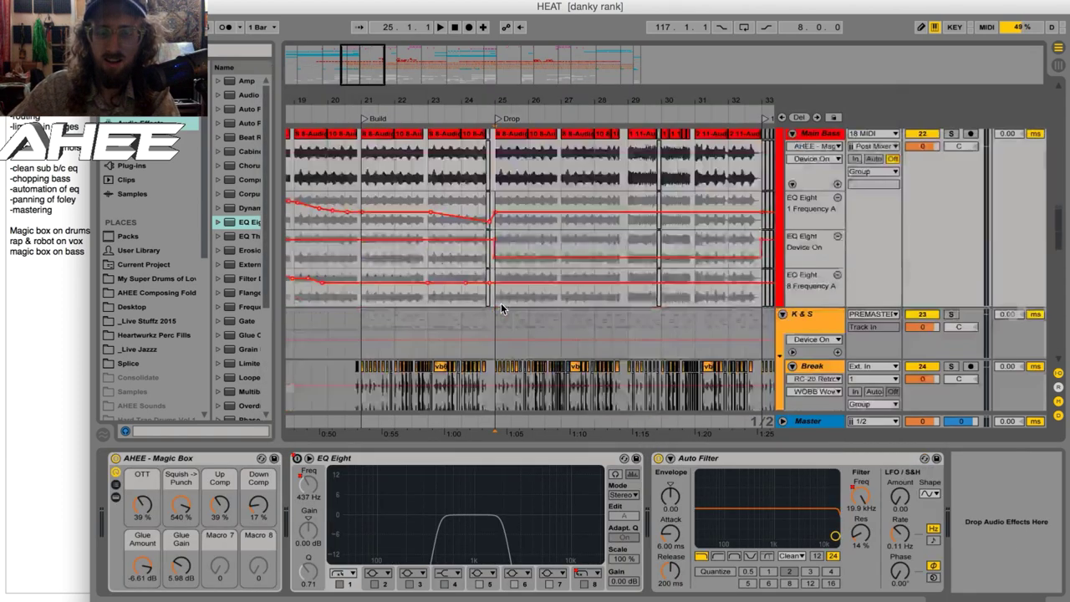
pyautogui.scroll(-4, 505, 308)
pyautogui.scroll(4, 506, 301)
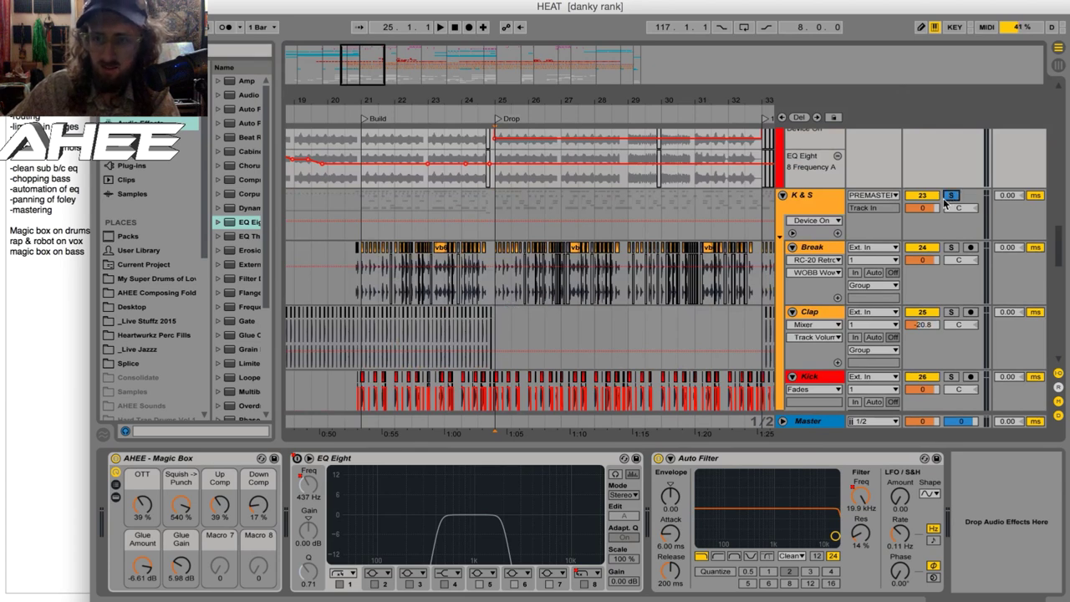
pyautogui.click(493, 210)
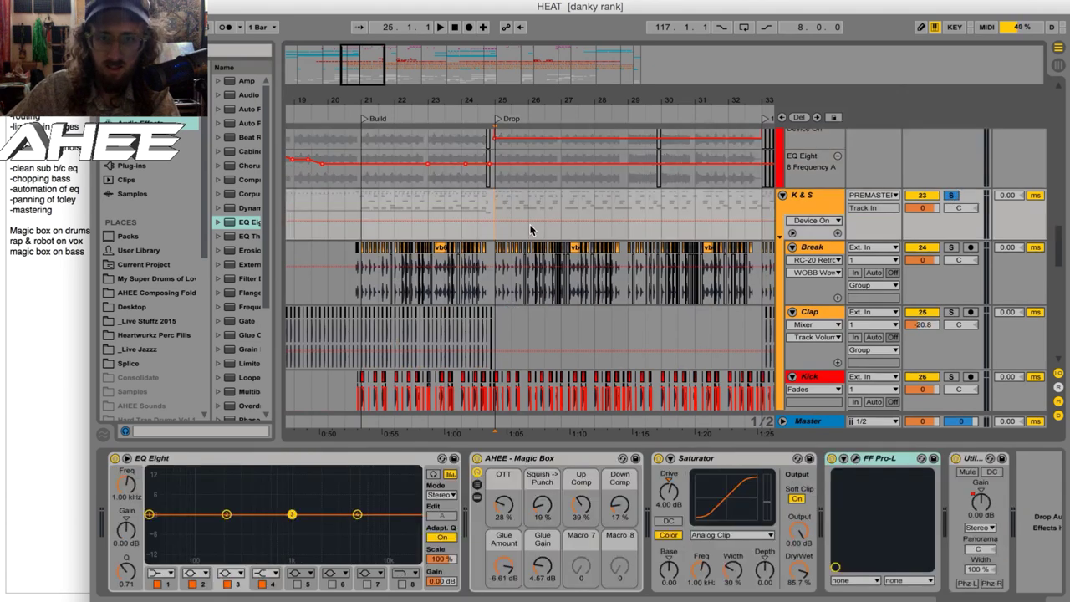
pyautogui.press('space')
pyautogui.scroll(-2, 540, 225)
pyautogui.moveTo(513, 103); pyautogui.dragTo(494, 159)
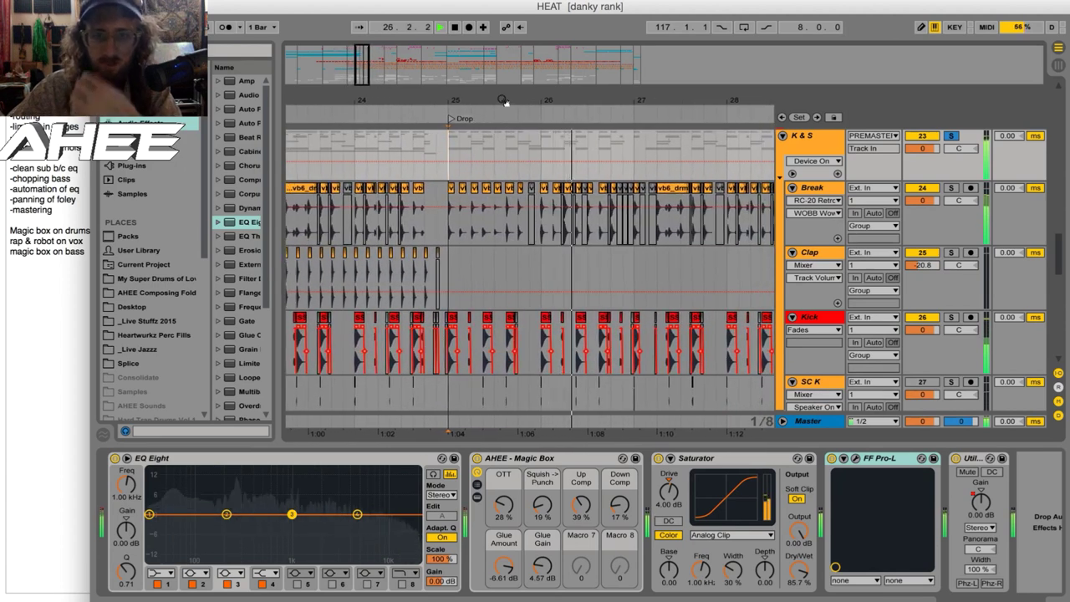
pyautogui.moveTo(473, 103); pyautogui.dragTo(661, 102)
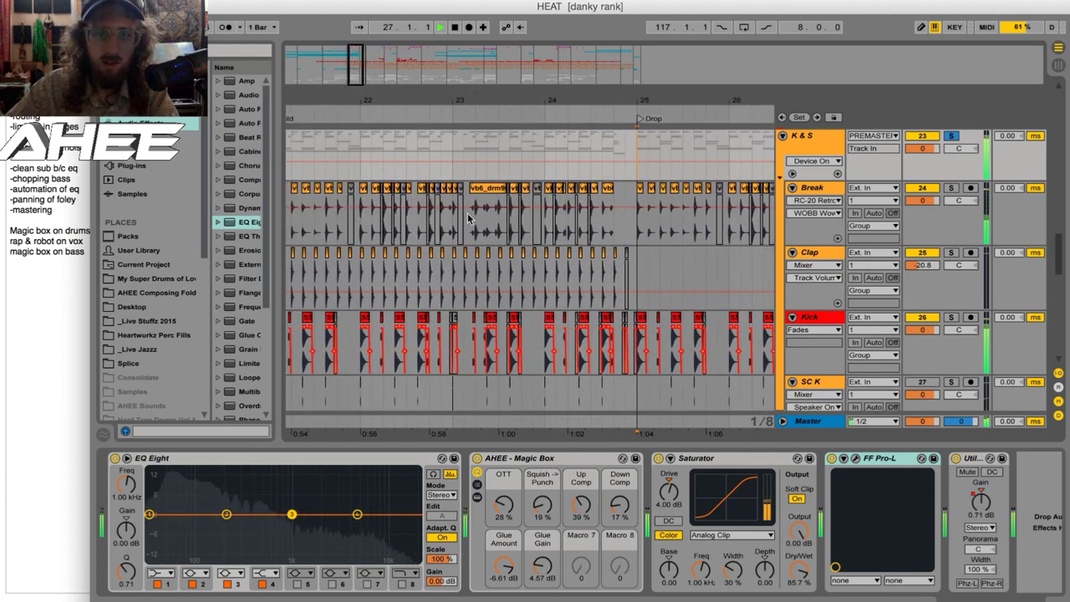
# Stop playback, select the long Break clip just after bar 23 and play it with the Break track briefly soloed.
pyautogui.press('space')
pyautogui.click(487, 188)
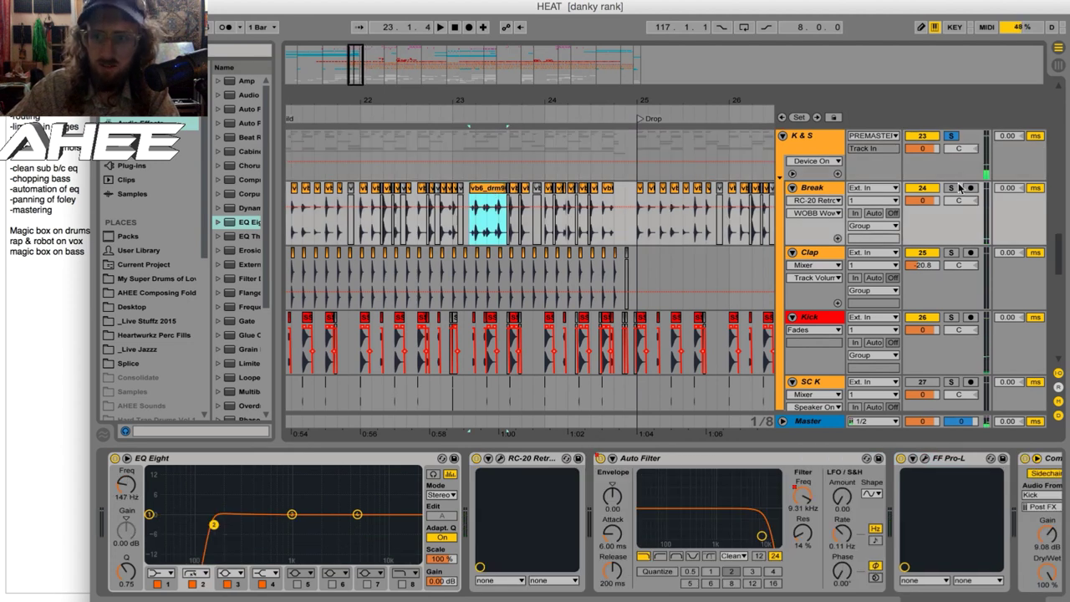
pyautogui.click(951, 188)
pyautogui.press('space')
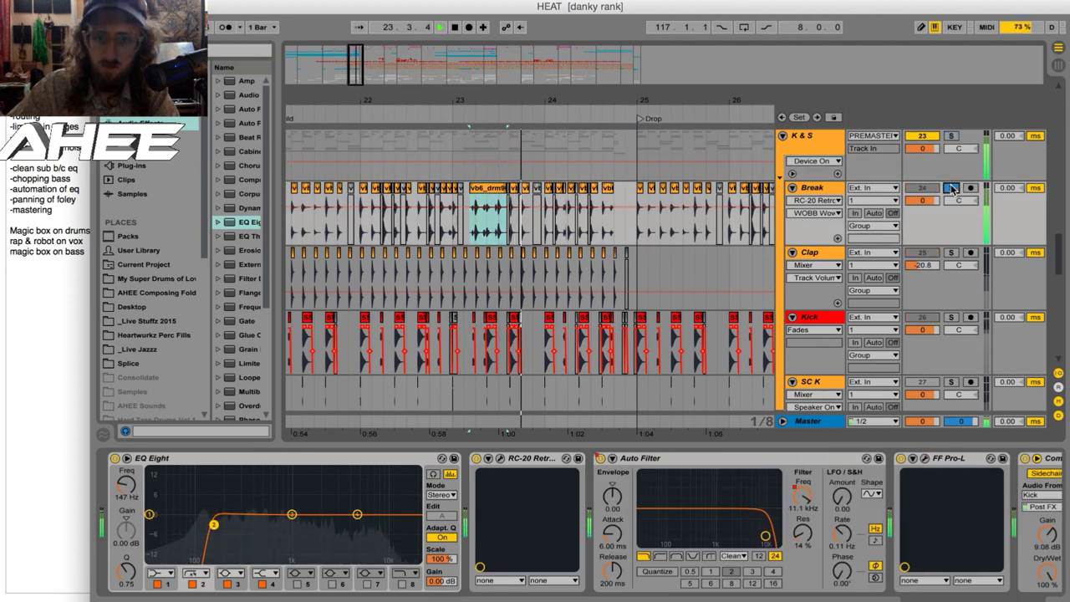
pyautogui.click(951, 188)
# Lengthen the Break clip at the Drop marker over its neighbouring slices to show the uncut shaker loop, and undo the change.
pyautogui.moveTo(660, 97); pyautogui.dragTo(478, 158)
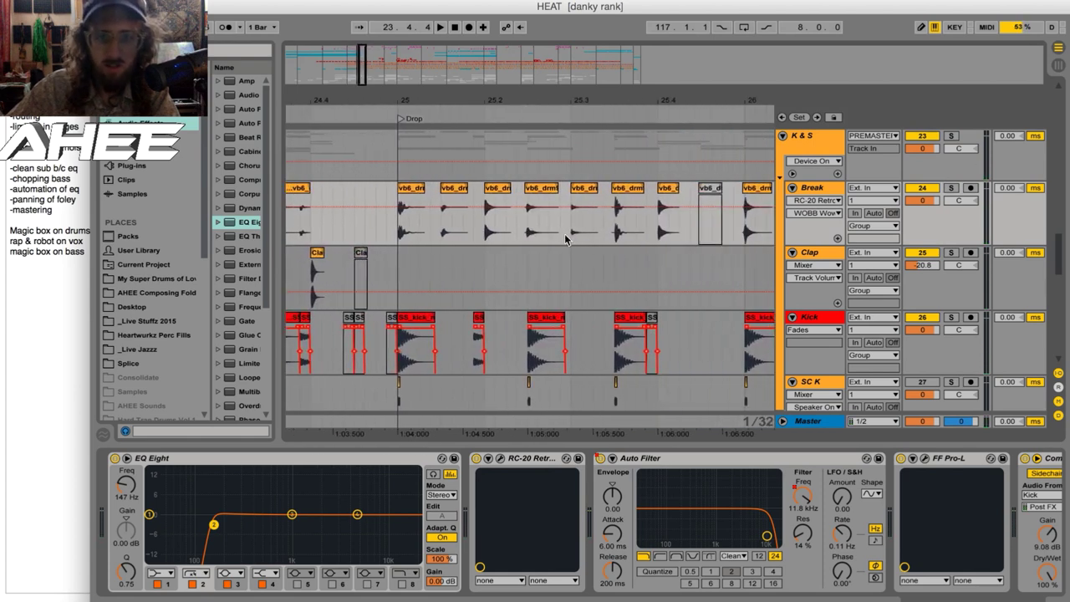
pyautogui.scroll(-2, 399, 239)
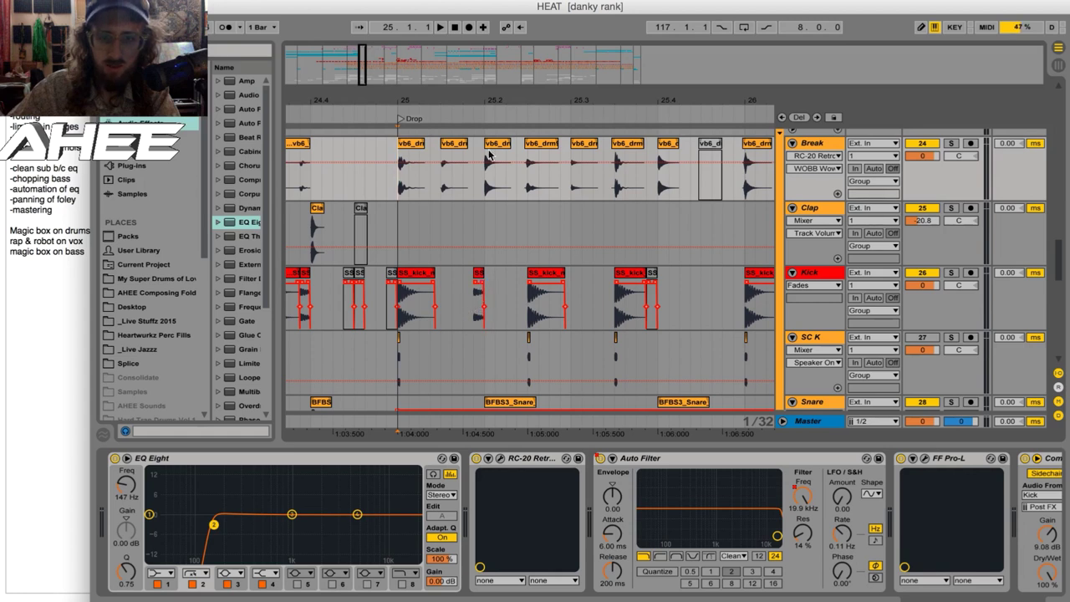
pyautogui.moveTo(423, 145); pyautogui.dragTo(549, 159)
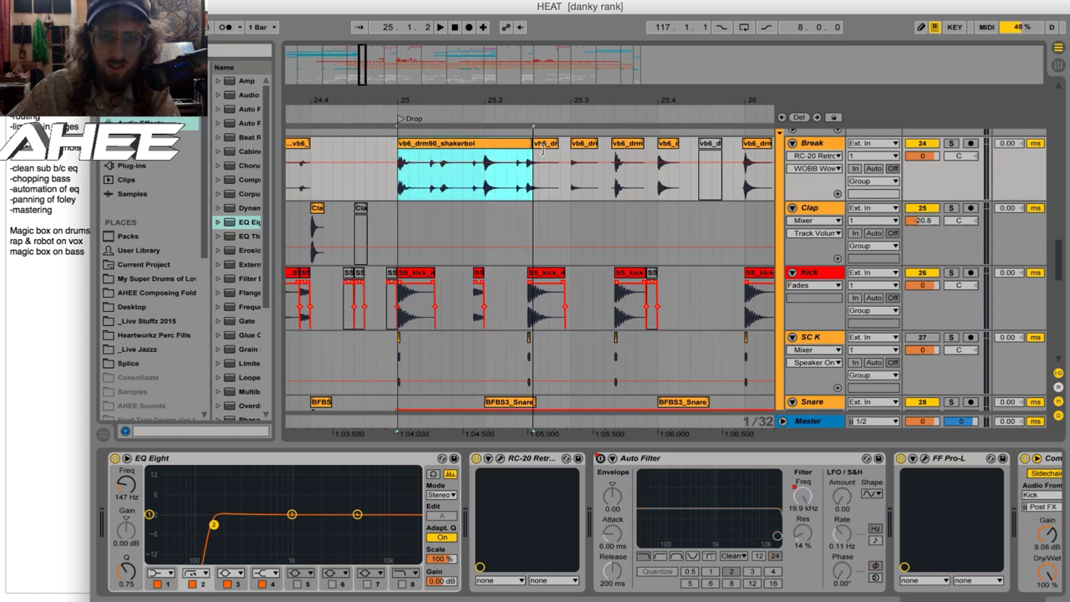
pyautogui.moveTo(474, 194); pyautogui.dragTo(480, 190)
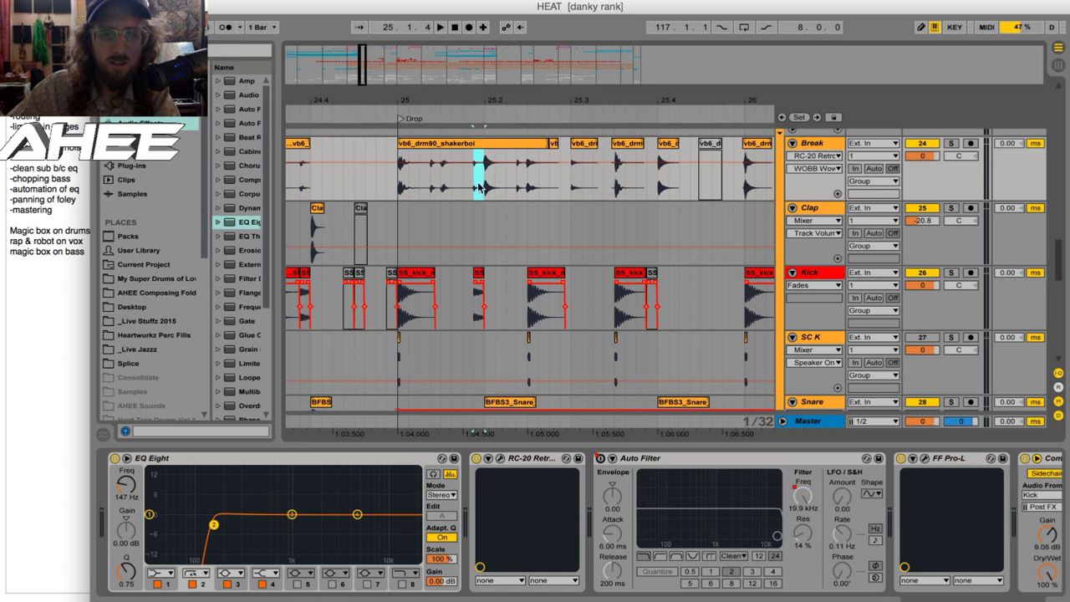
pyautogui.press('super+z')
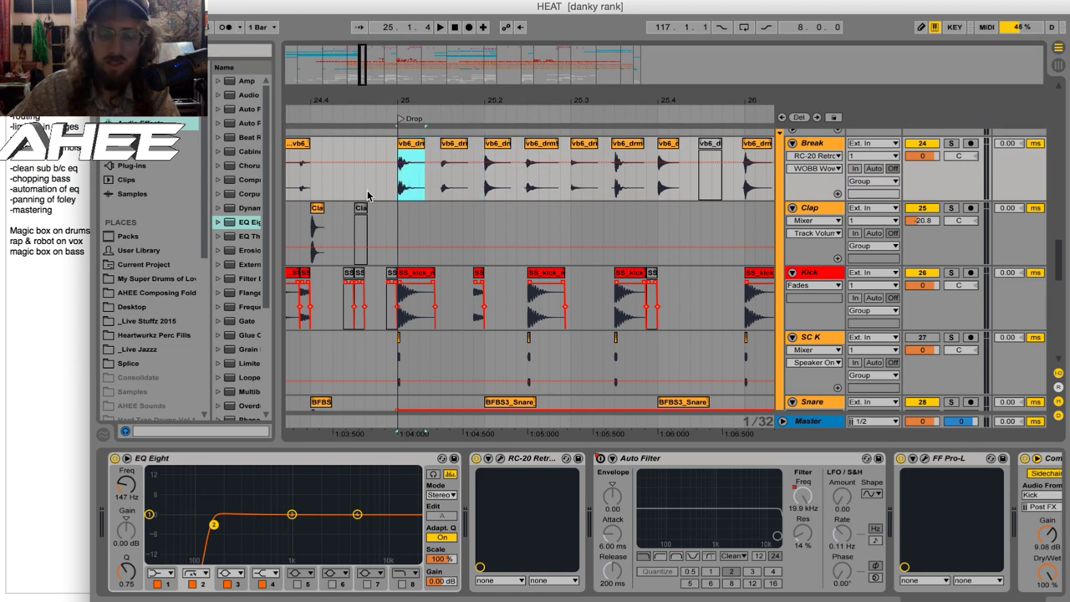
# Examine the drum clips after the Drop marker and solo the K & S group.
pyautogui.scroll(-6, 496, 222)
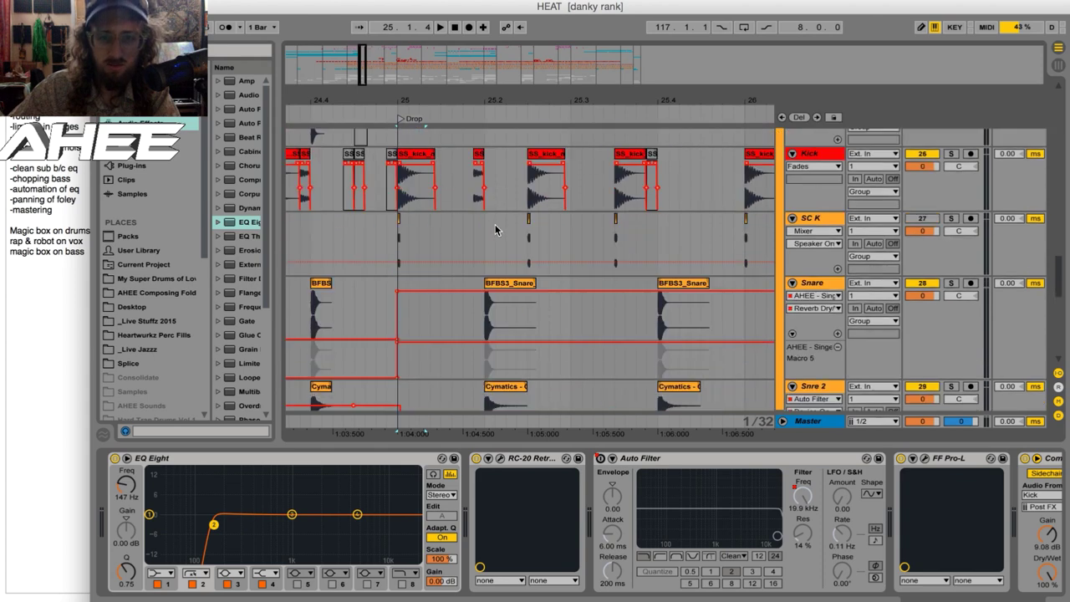
pyautogui.scroll(3, 494, 230)
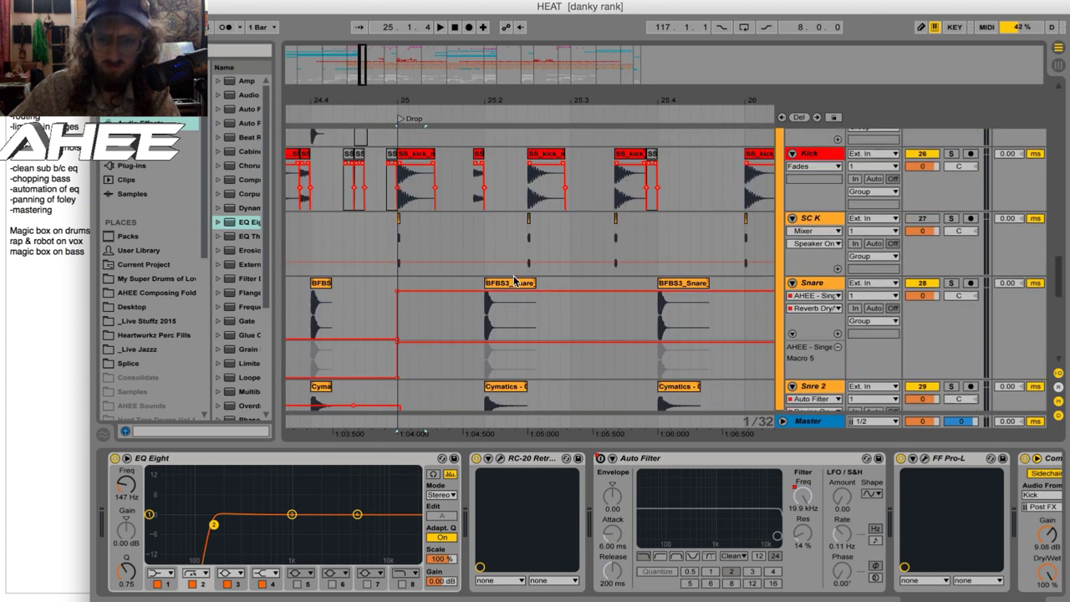
pyautogui.scroll(1, 528, 234)
pyautogui.scroll(6, 916, 205)
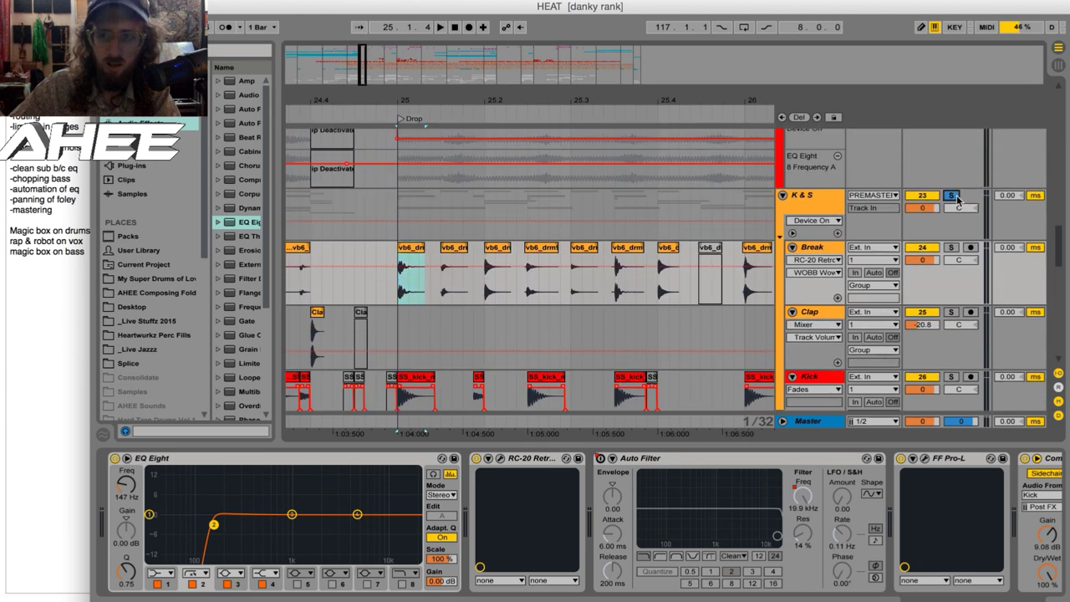
pyautogui.scroll(-4, 617, 259)
pyautogui.scroll(-10, 555, 282)
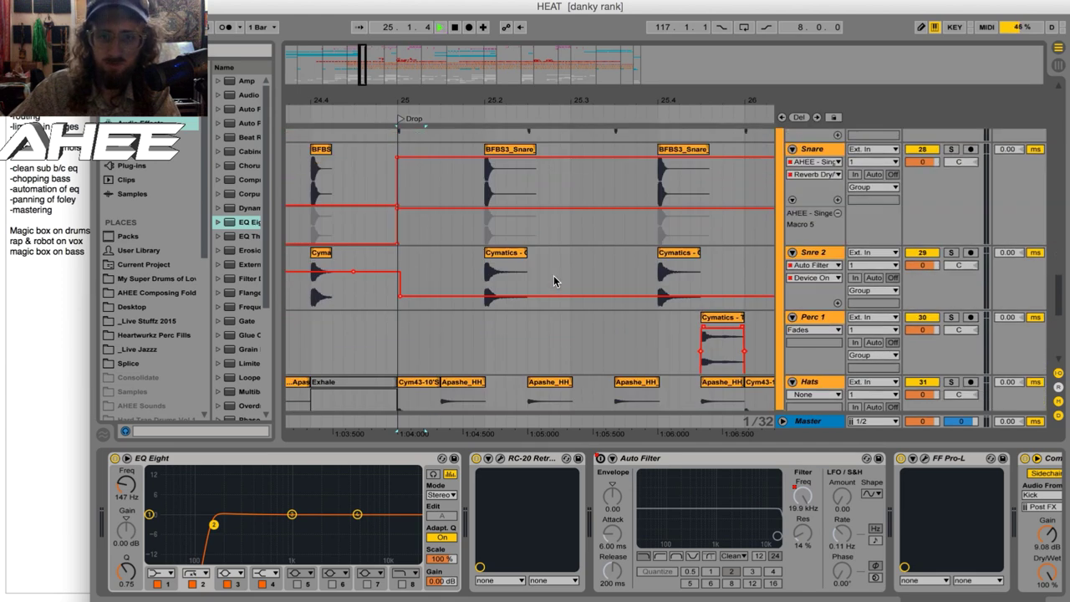
# Play the soloed K & S group from the Drop marker, following its kick, snare, percussion and hats tracks until about bar 28.
pyautogui.press('space')
pyautogui.scroll(7, 553, 281)
pyautogui.scroll(-3, 554, 281)
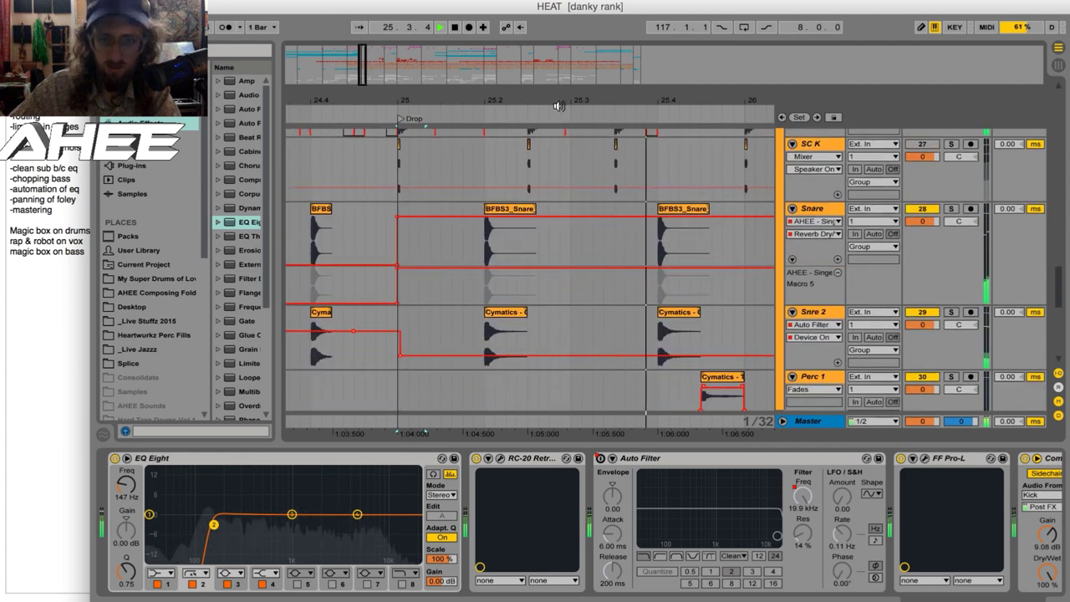
pyautogui.moveTo(533, 104); pyautogui.dragTo(517, 61)
pyautogui.scroll(5, 562, 251)
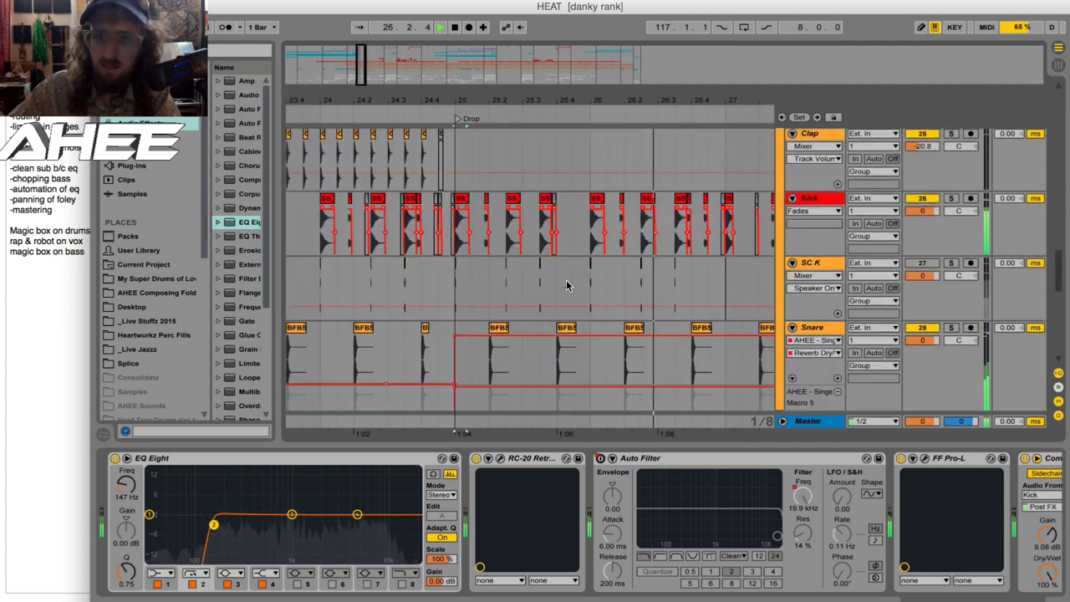
pyautogui.scroll(-9, 565, 276)
pyautogui.scroll(-3, 570, 293)
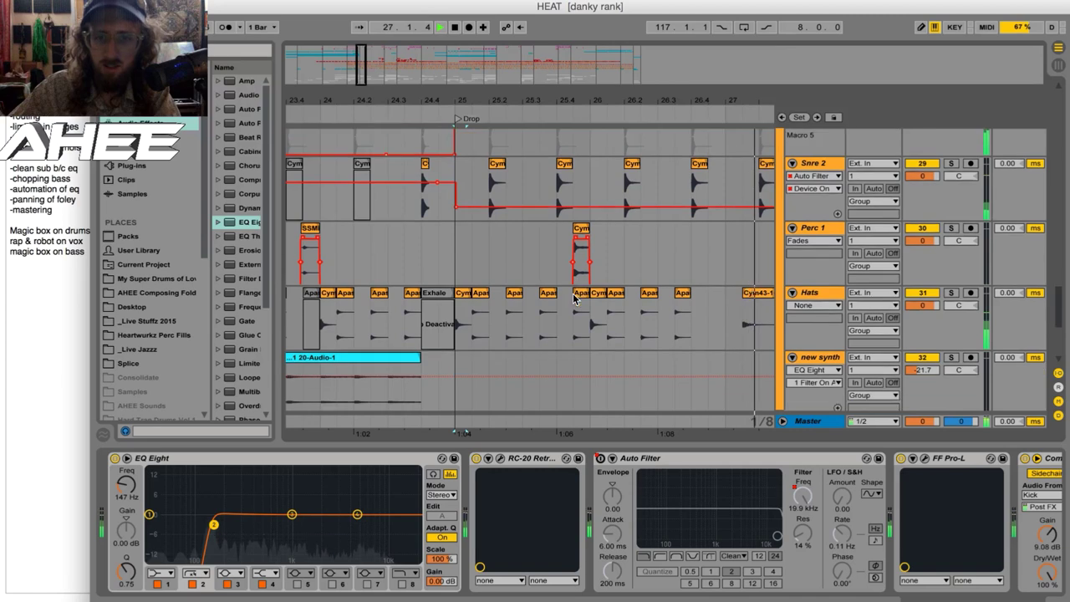
pyautogui.moveTo(585, 102); pyautogui.dragTo(518, 69)
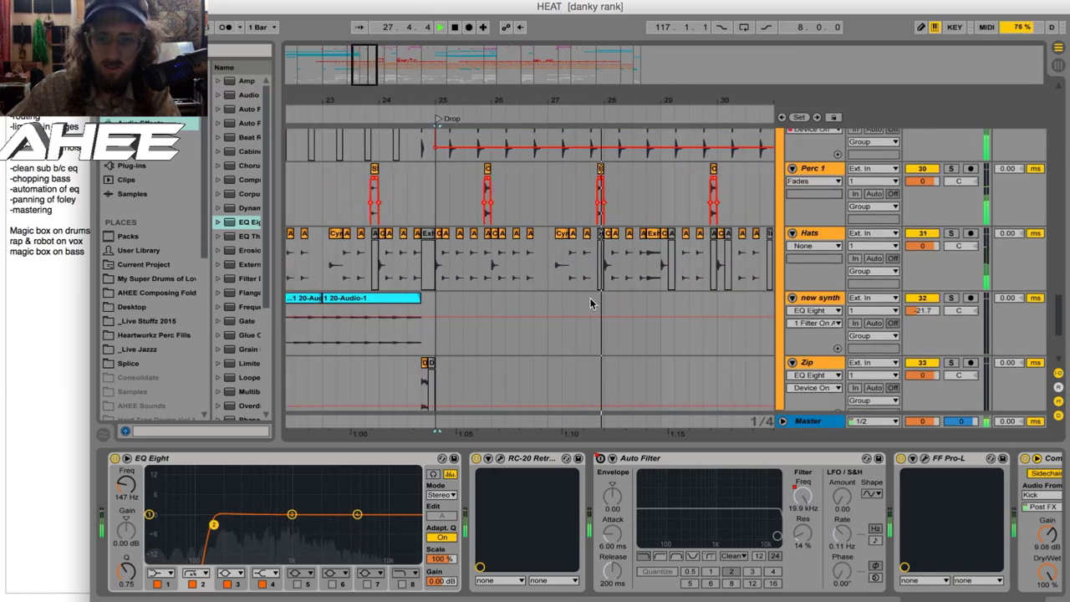
pyautogui.press('space')
# Examine the Kick track around the Drop marker up close and select the short kick clip just before 25.2.
pyautogui.scroll(1, 523, 299)
pyautogui.scroll(8, 523, 297)
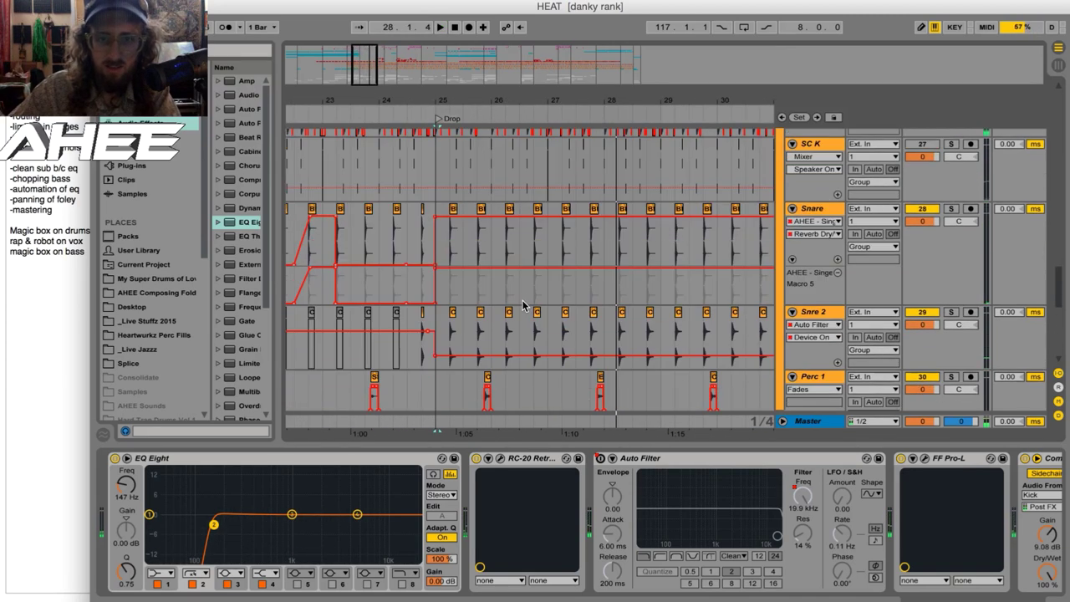
pyautogui.scroll(3, 521, 301)
pyautogui.moveTo(449, 98); pyautogui.dragTo(518, 222)
pyautogui.click(455, 164)
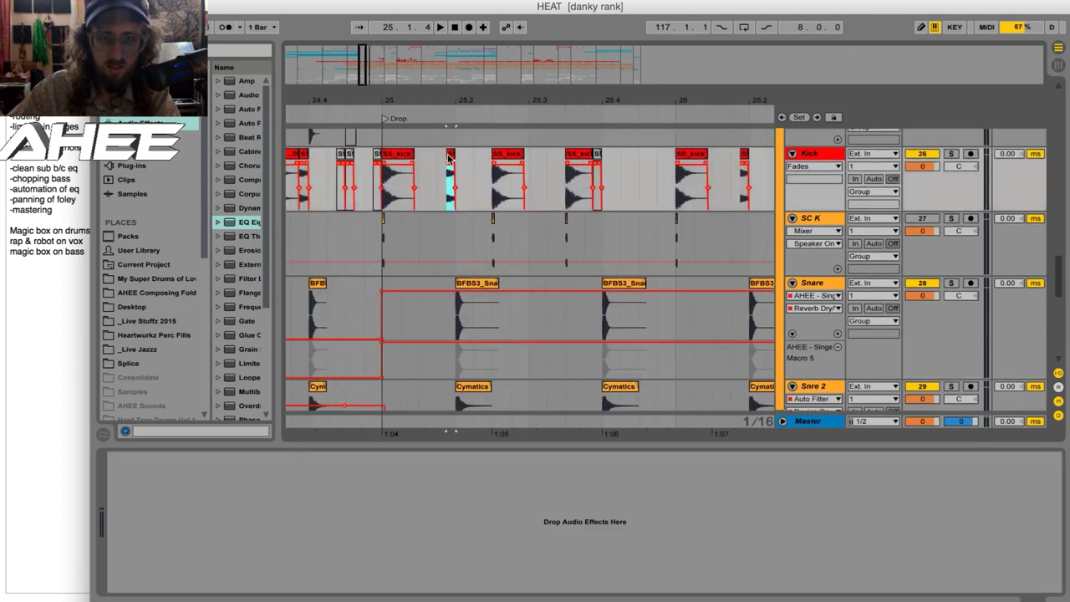
# Select the BFBS3_Snare clip at 25.2, look through the Snare track's effect chain and start playback from that clip.
pyautogui.scroll(-3, 465, 261)
pyautogui.scroll(5, 465, 251)
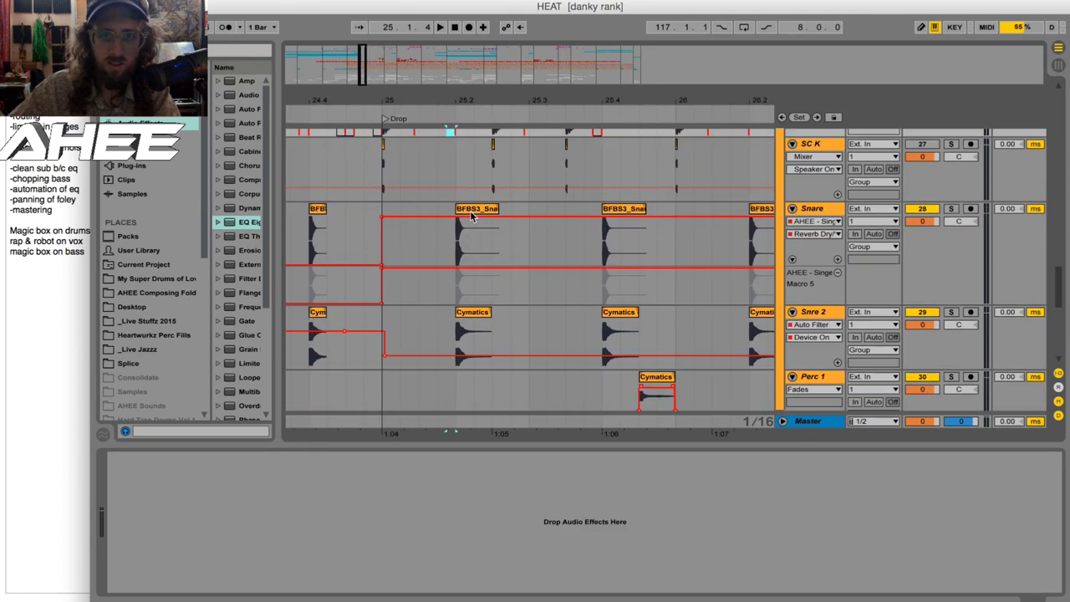
pyautogui.click(470, 209)
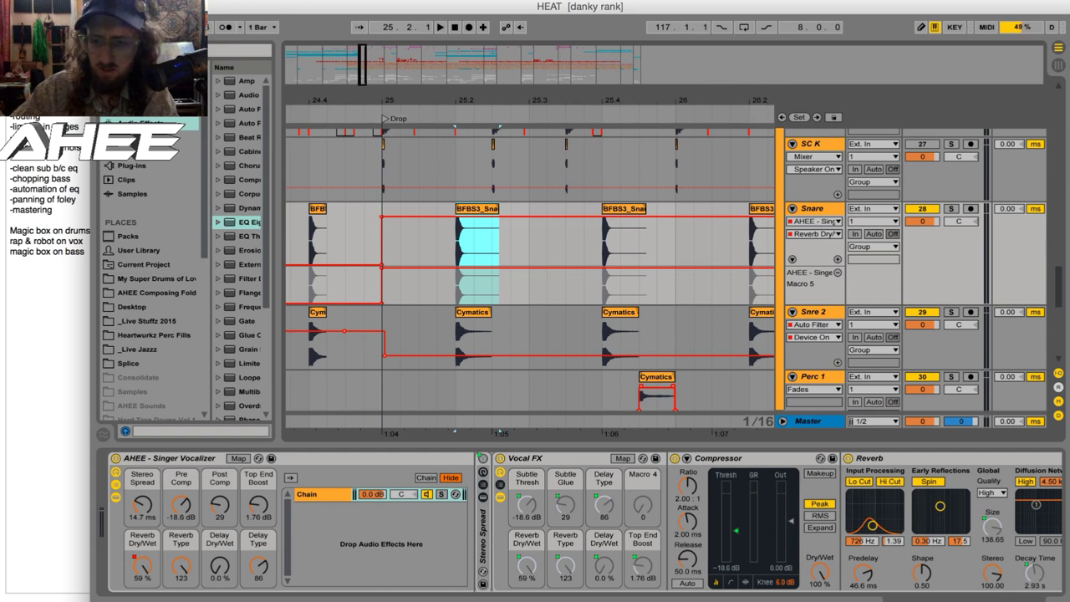
pyautogui.hscroll(15, 535, 522)
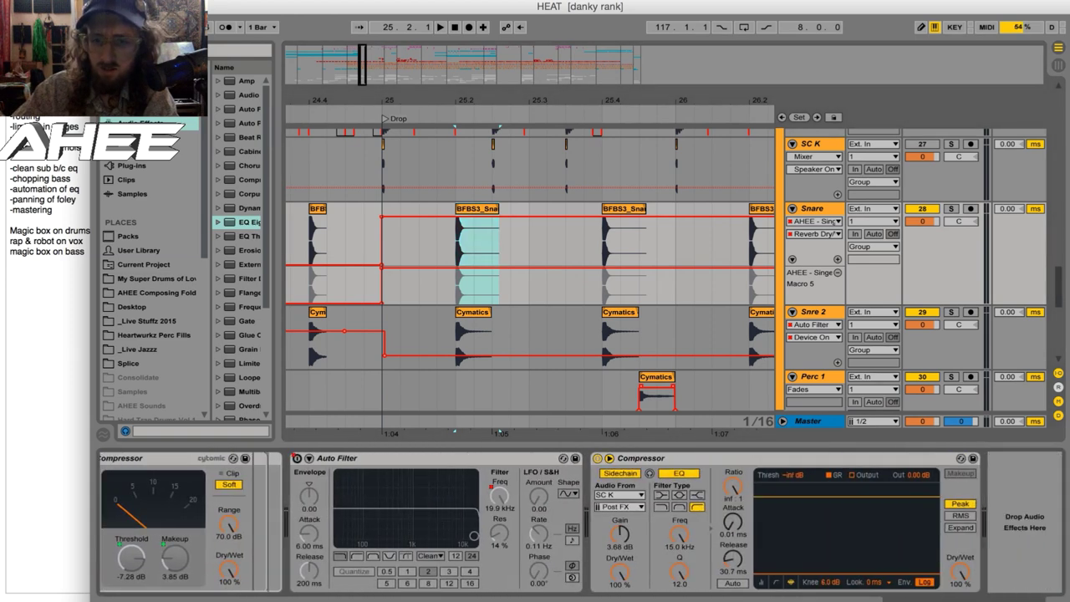
pyautogui.hscroll(-15, 535, 523)
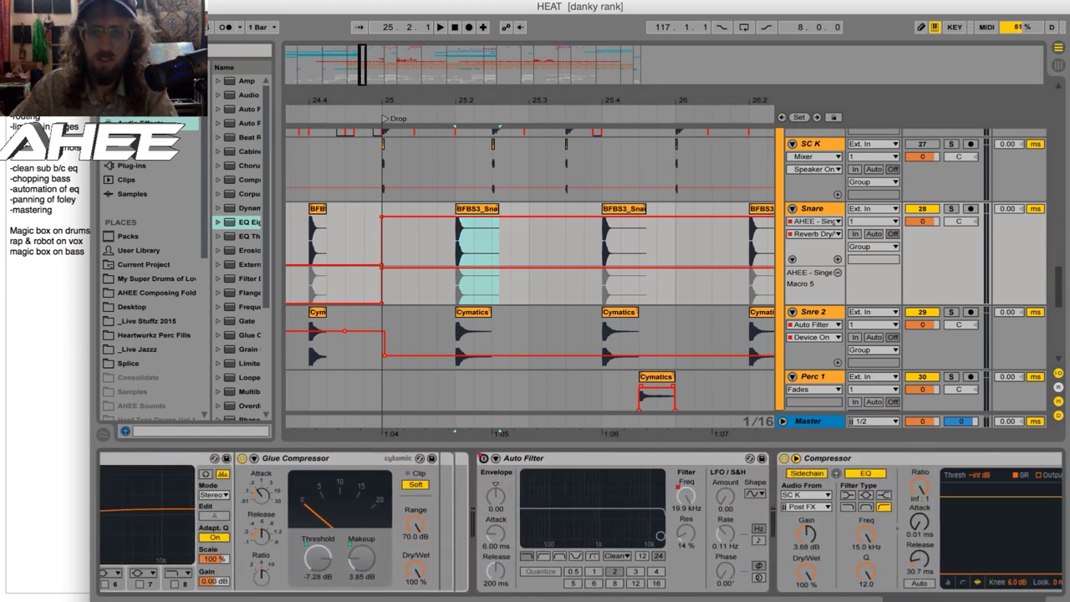
pyautogui.hscroll(-8, 771, 523)
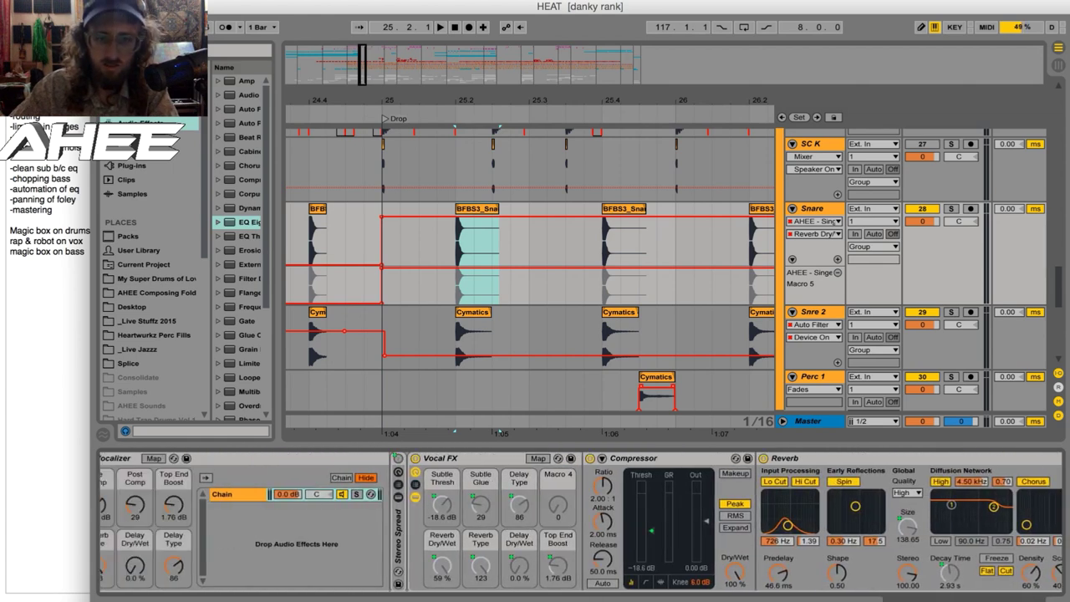
pyautogui.press('space')
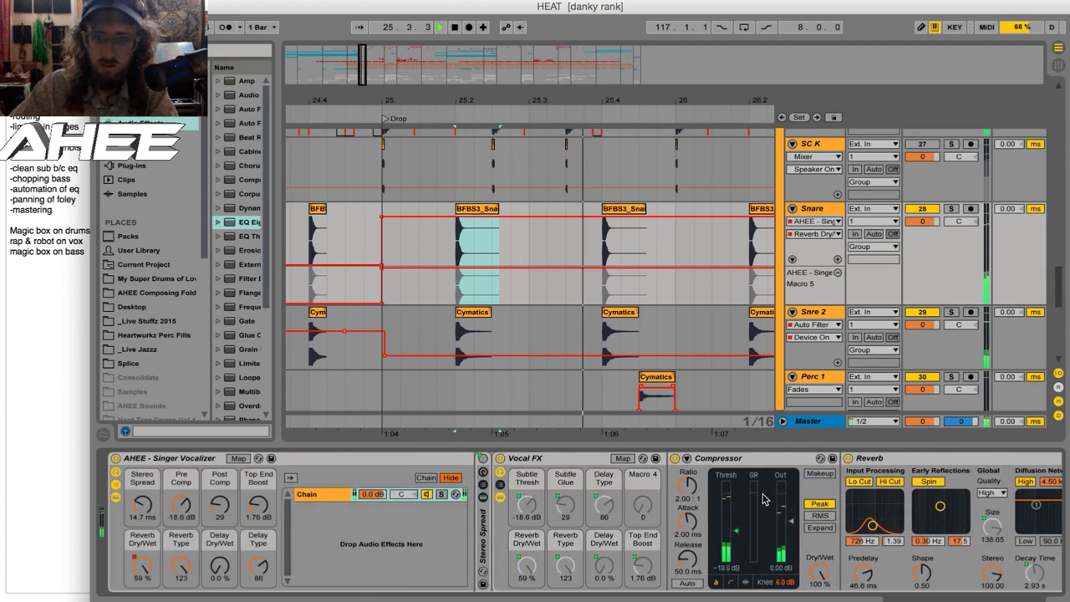
# Compare the two snare layers by soloing Snare and Snre 2 separately and playing each from 25.2.
pyautogui.press('space')
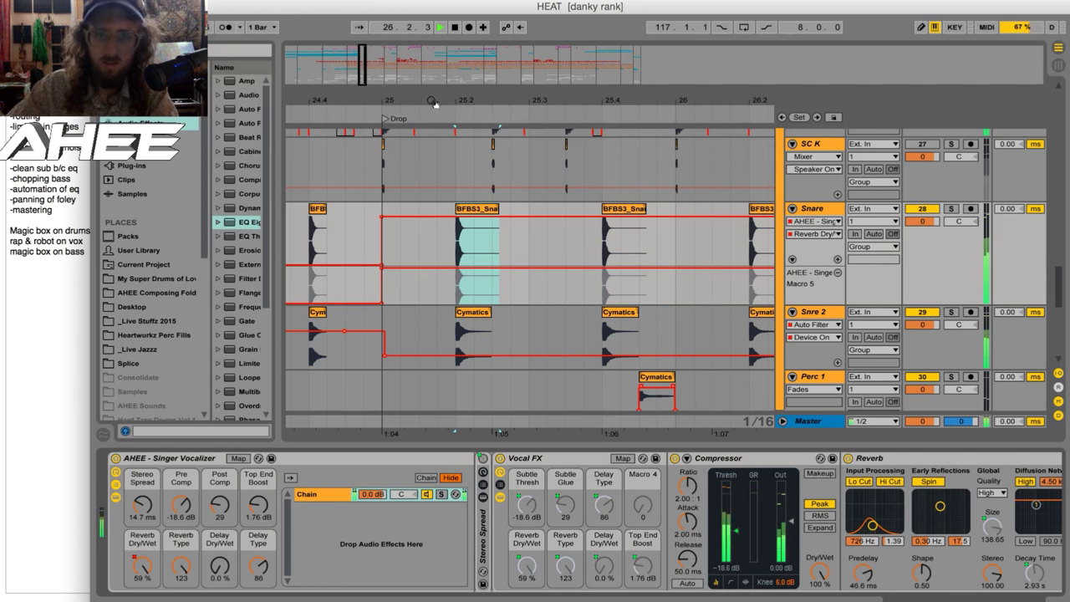
pyautogui.click(952, 209)
pyautogui.press('space')
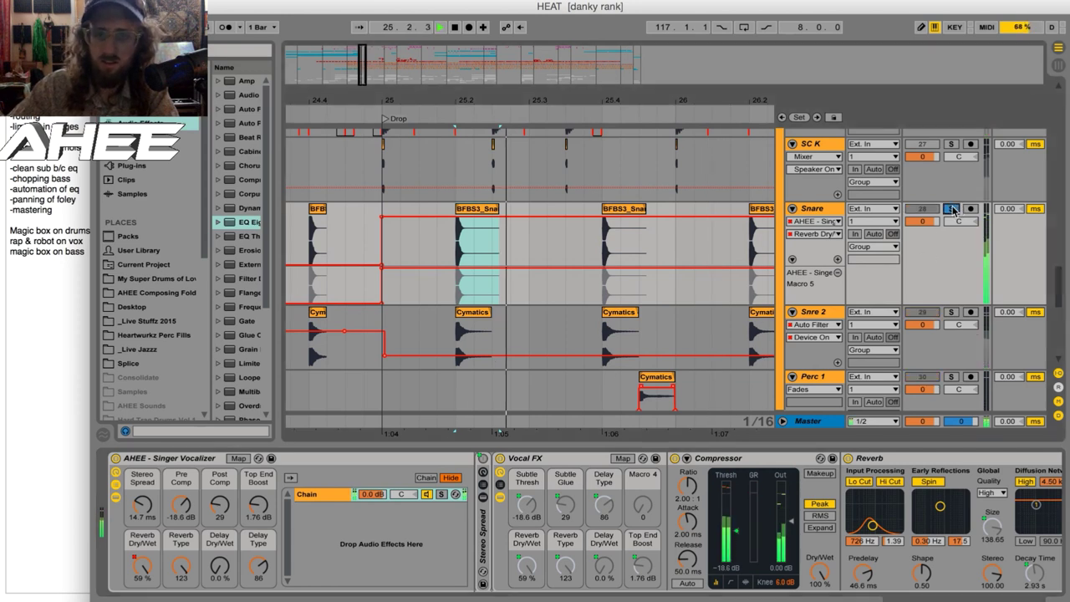
pyautogui.click(951, 313)
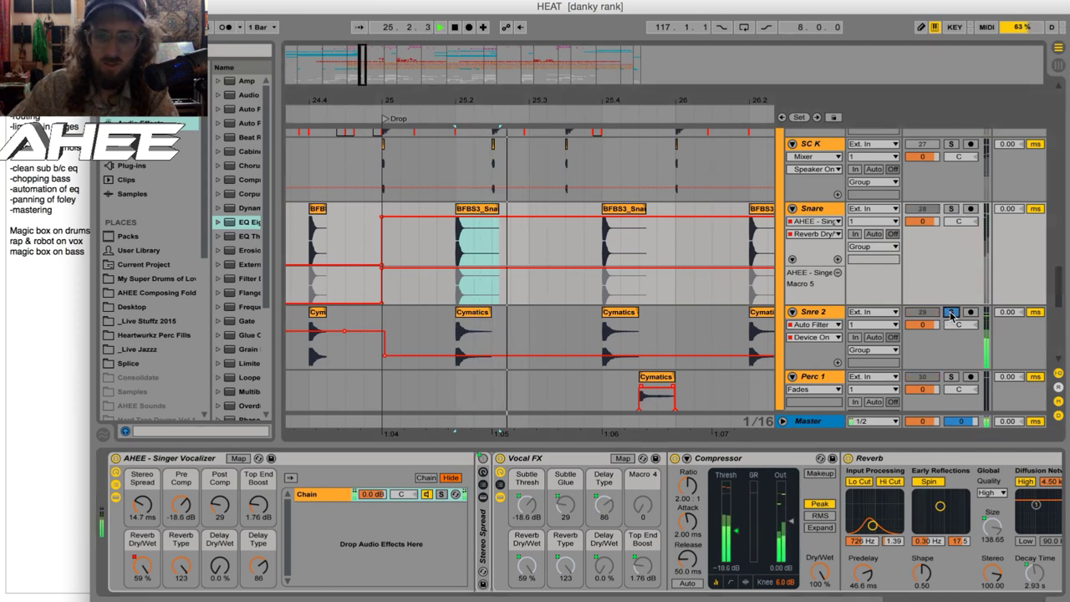
pyautogui.press('space')
pyautogui.click(951, 314)
pyautogui.press('space')
pyautogui.press('space')
# Play the Main Bass track from its clip at the Drop marker in solo and switch the solo to the whole Bass group.
pyautogui.moveTo(421, 101); pyautogui.dragTo(421, 56)
pyautogui.scroll(1, 470, 331)
pyautogui.scroll(5, 470, 331)
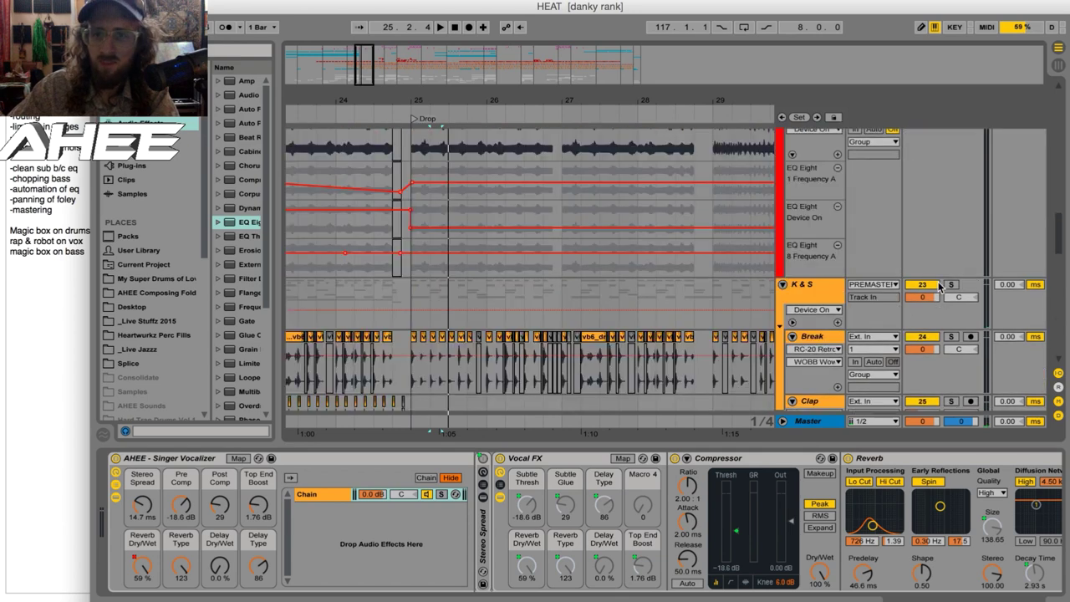
pyautogui.scroll(6, 954, 301)
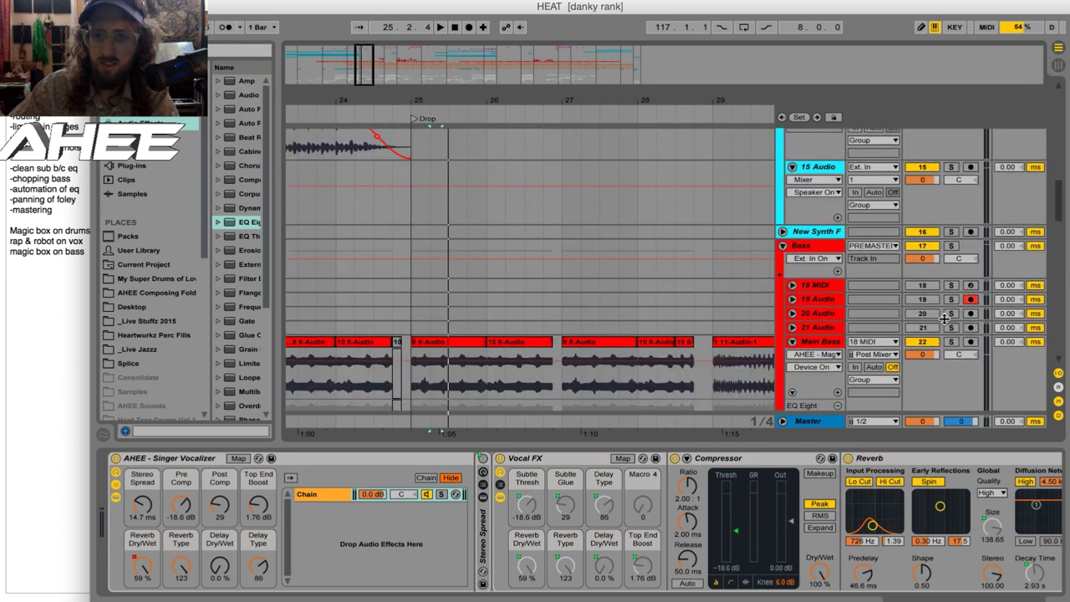
pyautogui.scroll(-1, 955, 314)
pyautogui.click(431, 314)
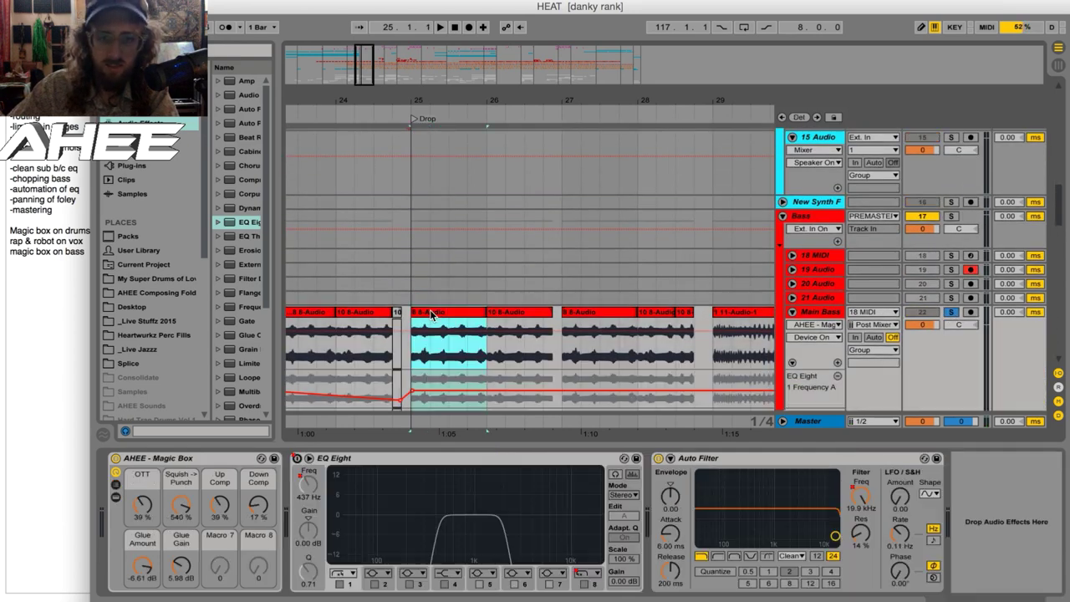
pyautogui.press('space')
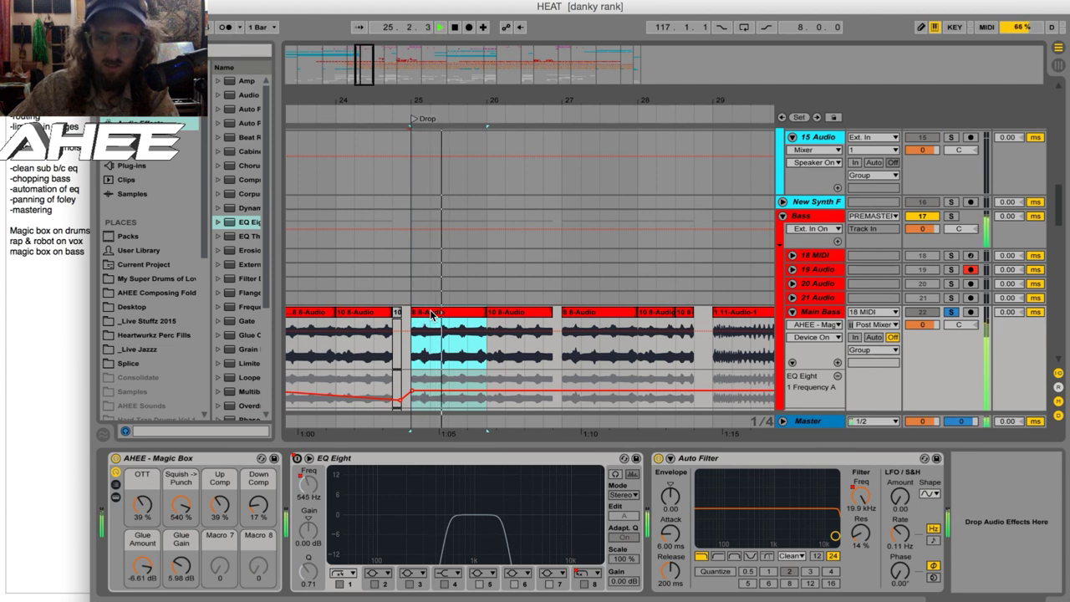
pyautogui.click(951, 215)
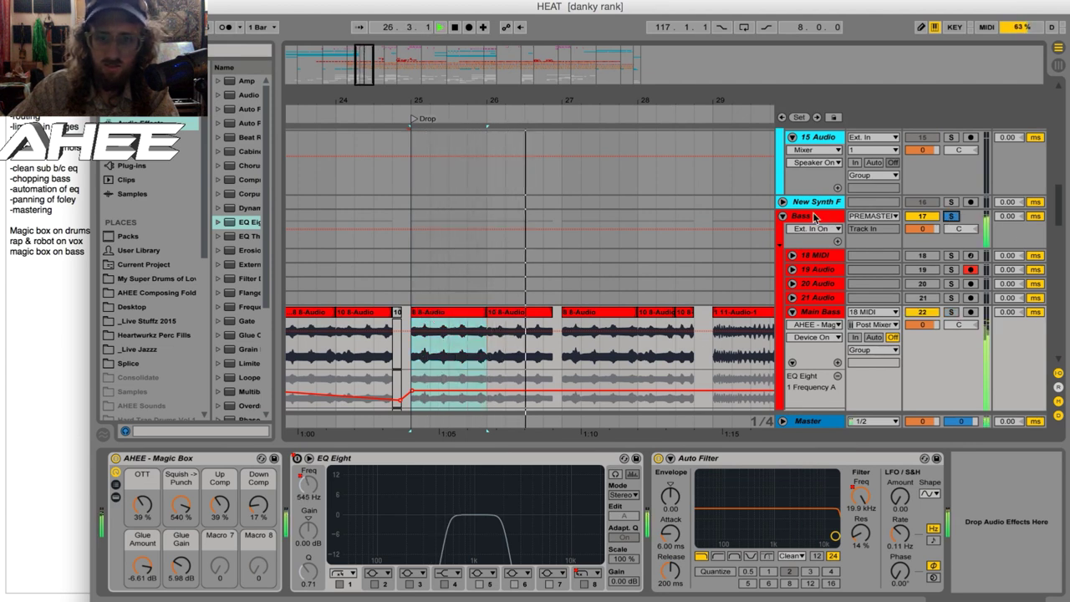
# Examine the Main Bass clips at bars 25 and 26 up close and play each of them.
pyautogui.click(440, 320)
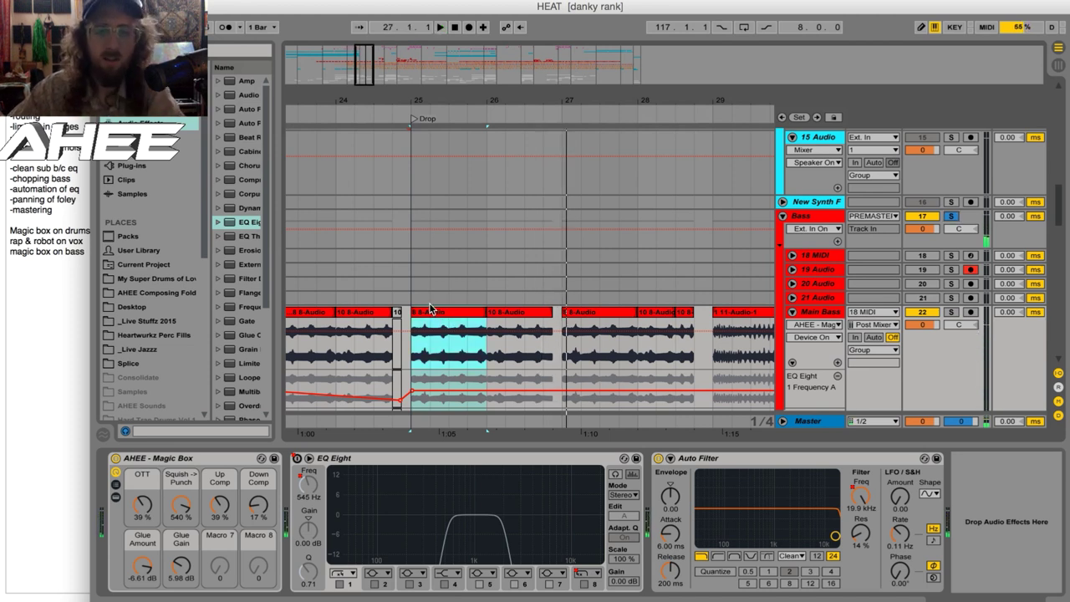
pyautogui.scroll(-3, 455, 312)
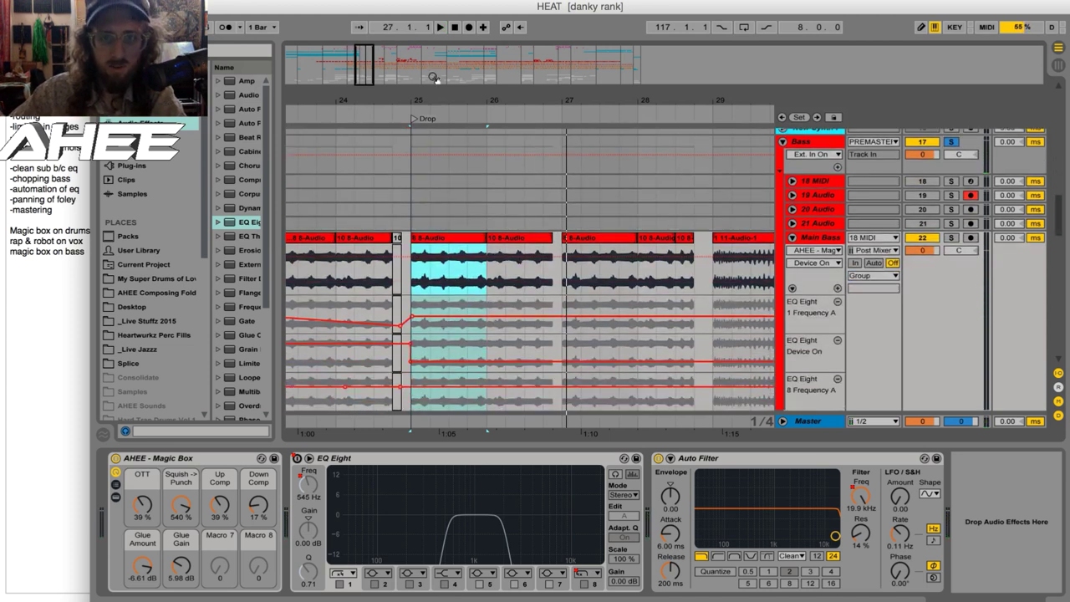
pyautogui.moveTo(428, 99); pyautogui.dragTo(659, 298)
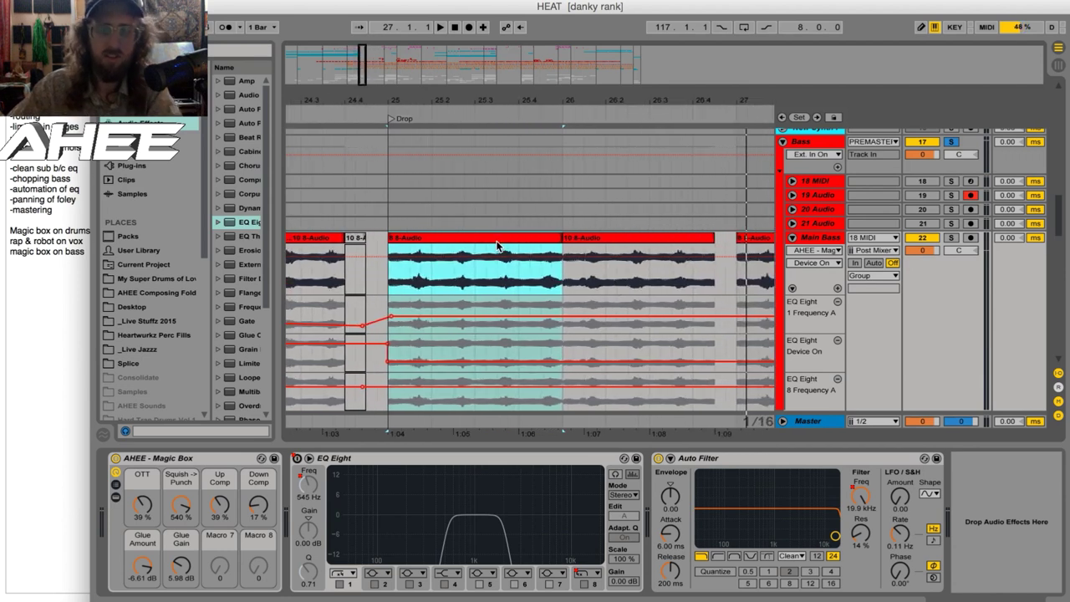
pyautogui.press('space')
pyautogui.click(592, 241)
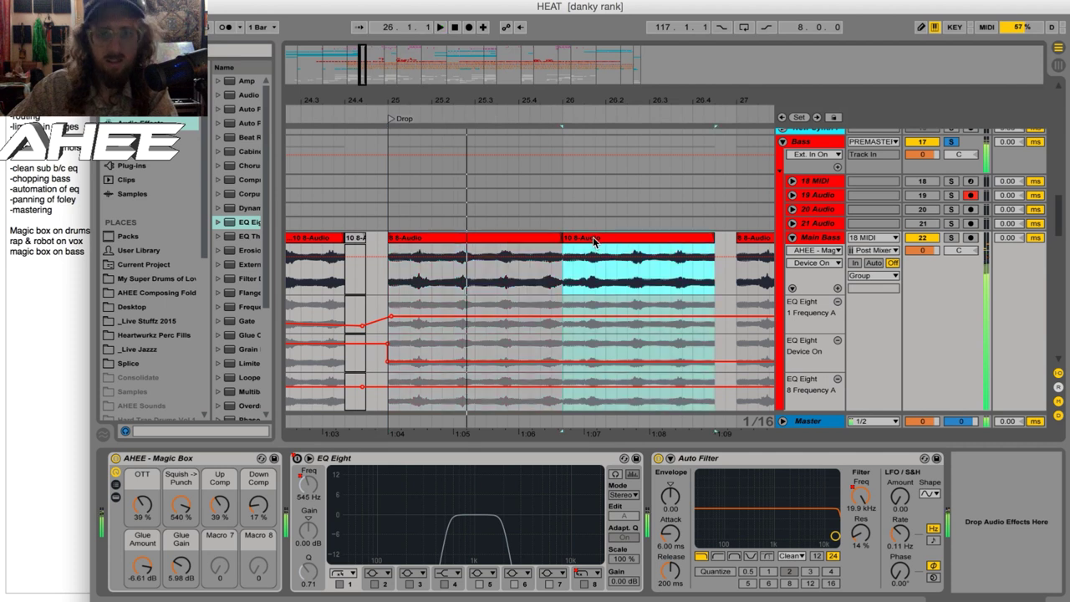
# Select the 11-Audio-1 clip at bar 29 on Main Bass and play it up close.
pyautogui.moveTo(561, 100); pyautogui.dragTo(388, 61)
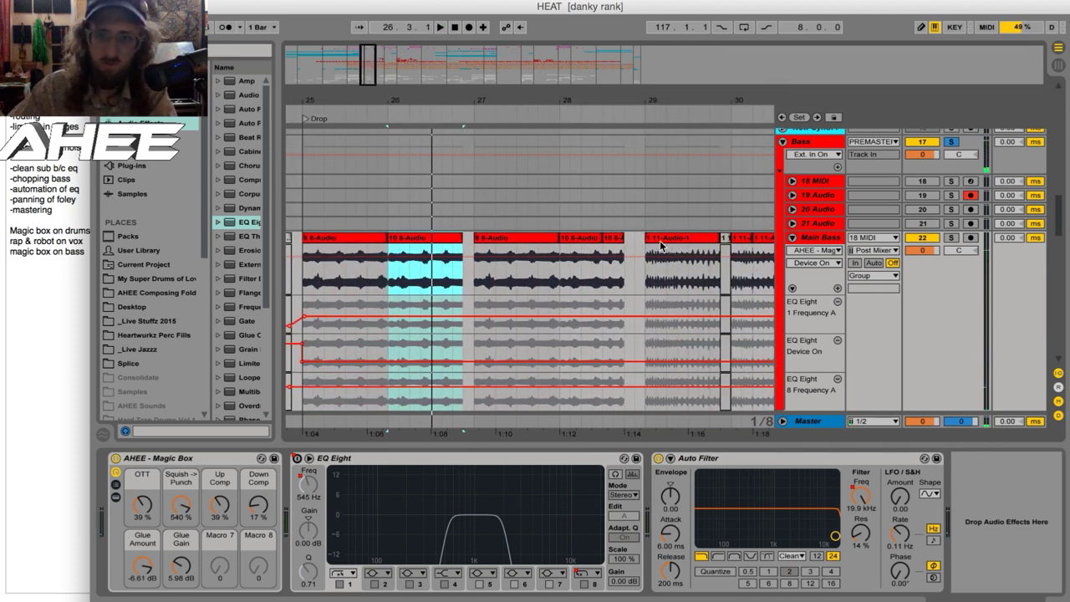
pyautogui.click(661, 243)
pyautogui.moveTo(669, 97); pyautogui.dragTo(493, 98)
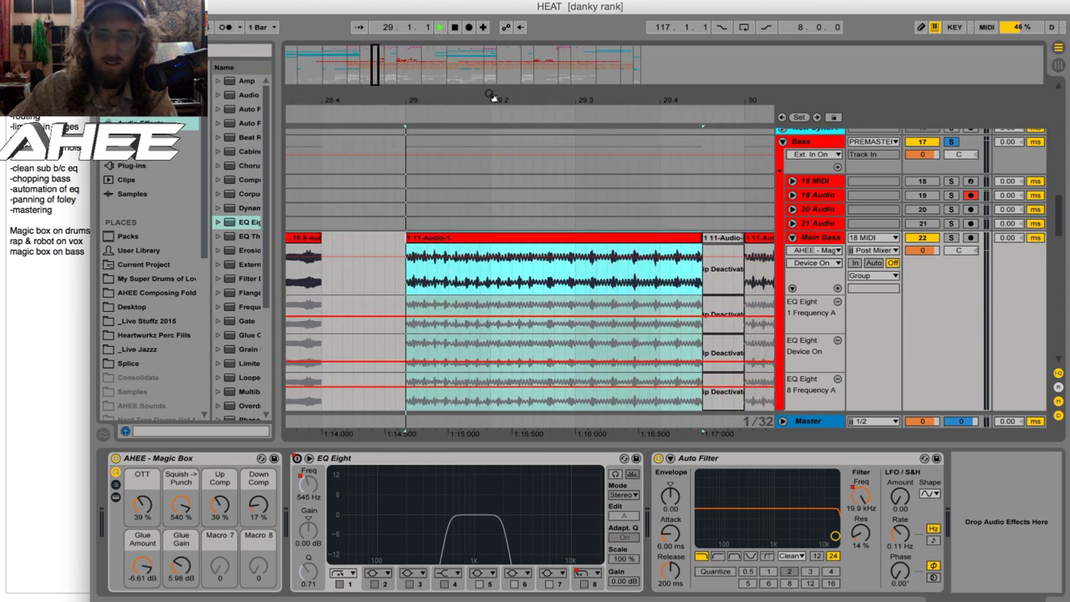
pyautogui.press('space')
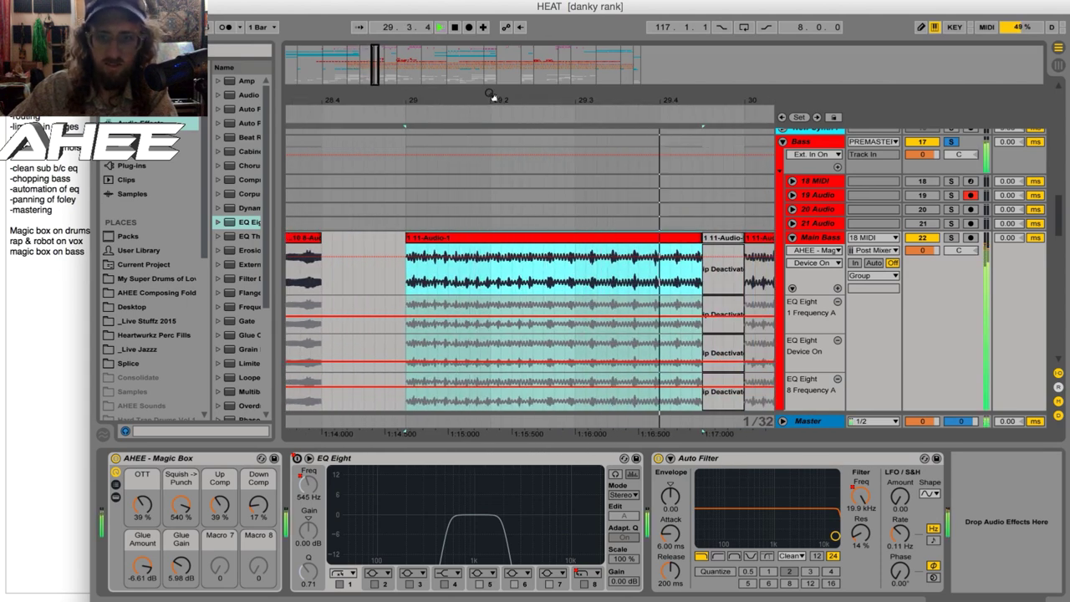
pyautogui.press('space')
# Play the Main Bass track from the short clip at bar 30 and from the 11-Audio clip at bar 31.
pyautogui.moveTo(492, 98); pyautogui.dragTo(423, 51)
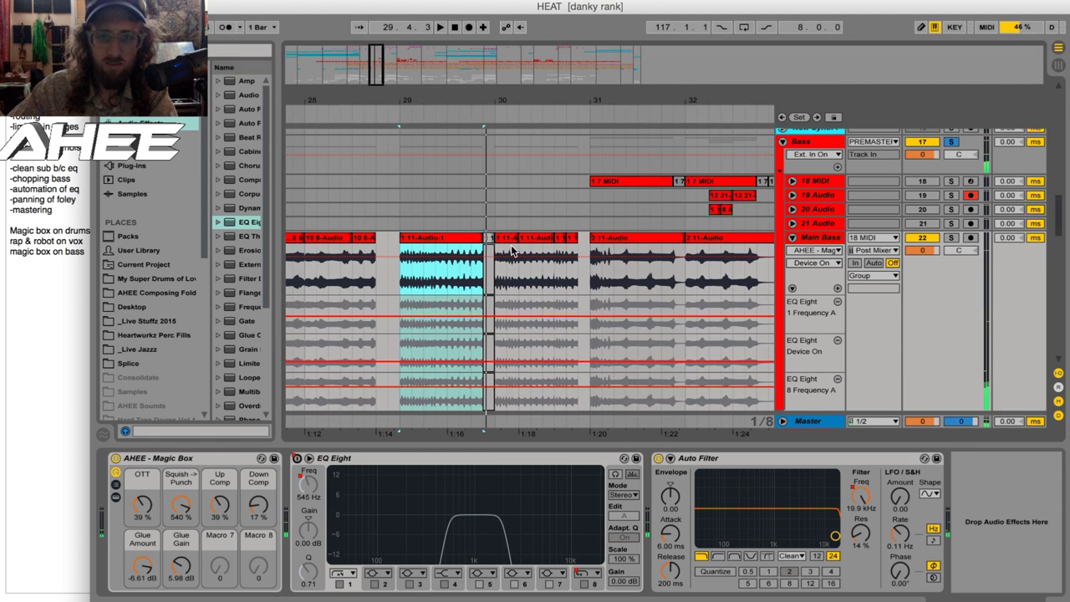
pyautogui.click(505, 243)
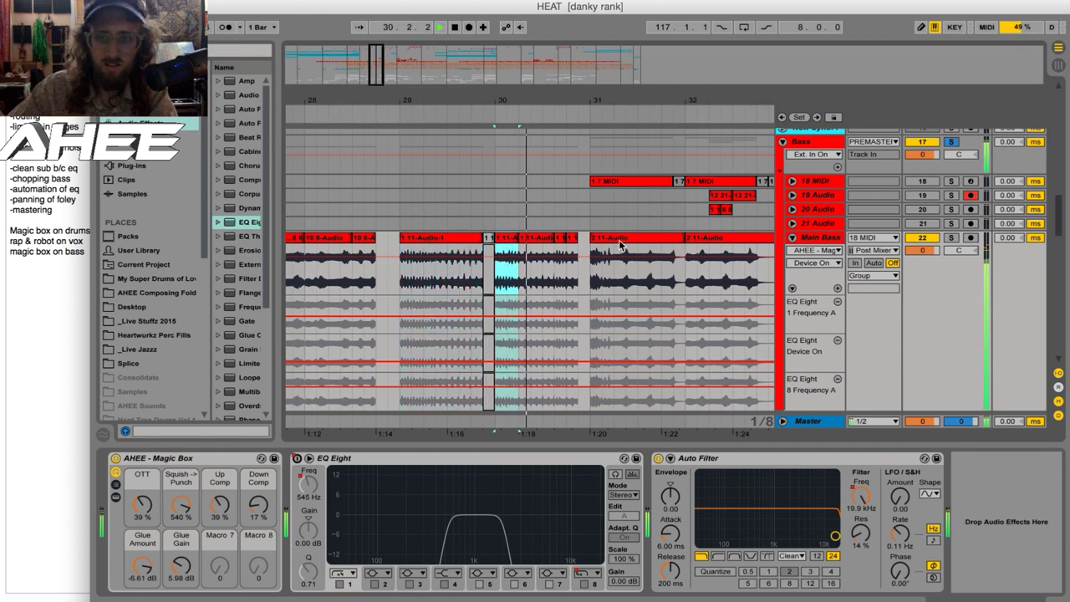
pyautogui.click(617, 242)
pyautogui.press('space')
# Look along the Main Bass clips from bar 31 to the second drop and play the soloed bass from the Drop 2 marker.
pyautogui.moveTo(631, 96); pyautogui.dragTo(320, 96)
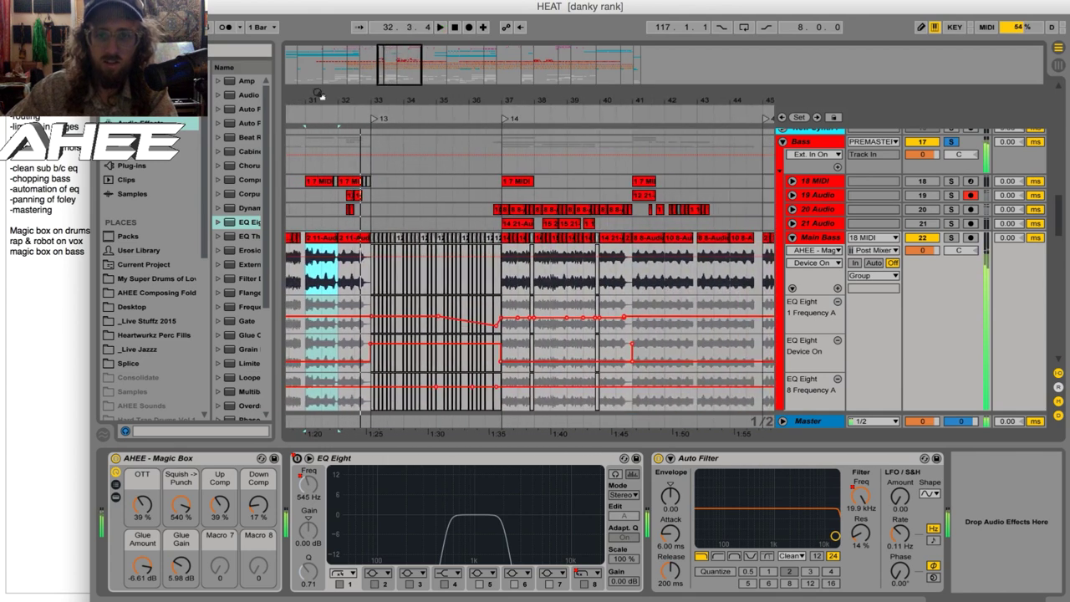
pyautogui.moveTo(549, 101); pyautogui.dragTo(347, 104)
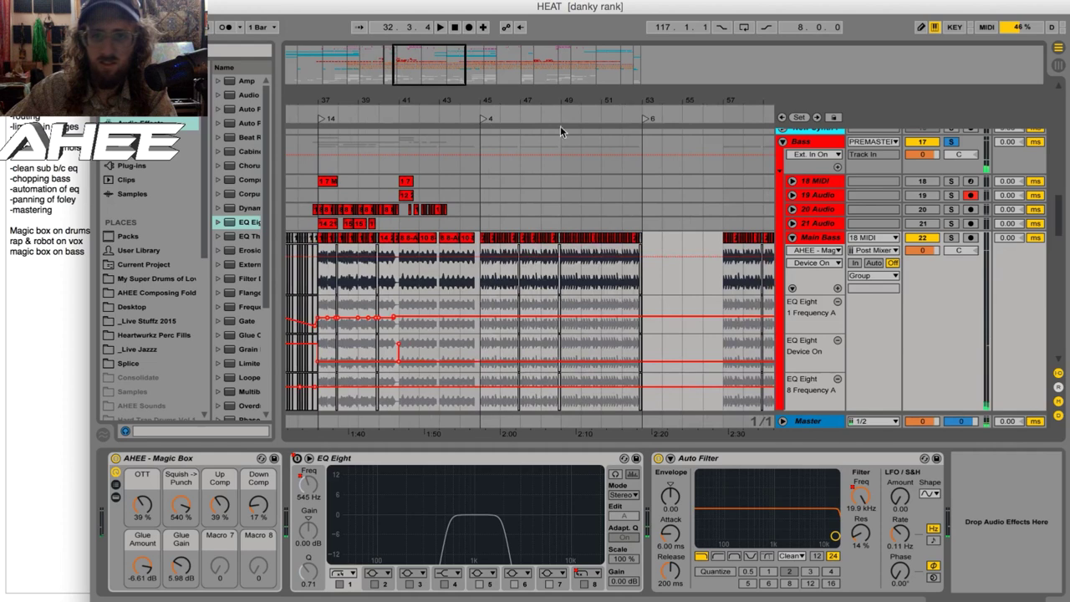
pyautogui.moveTo(499, 99); pyautogui.dragTo(323, 87)
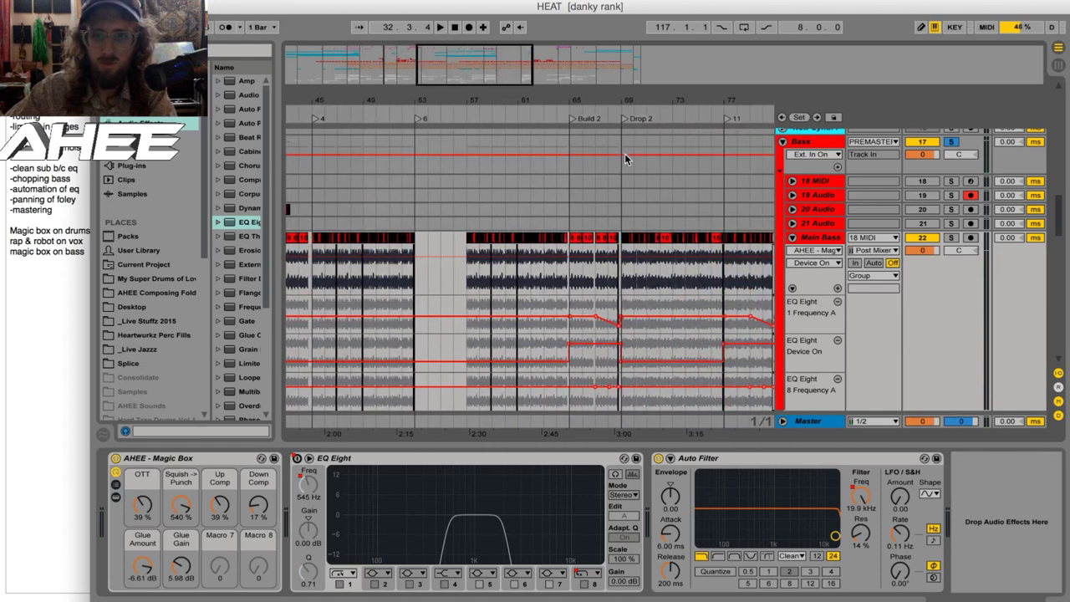
pyautogui.moveTo(631, 92); pyautogui.dragTo(468, 258)
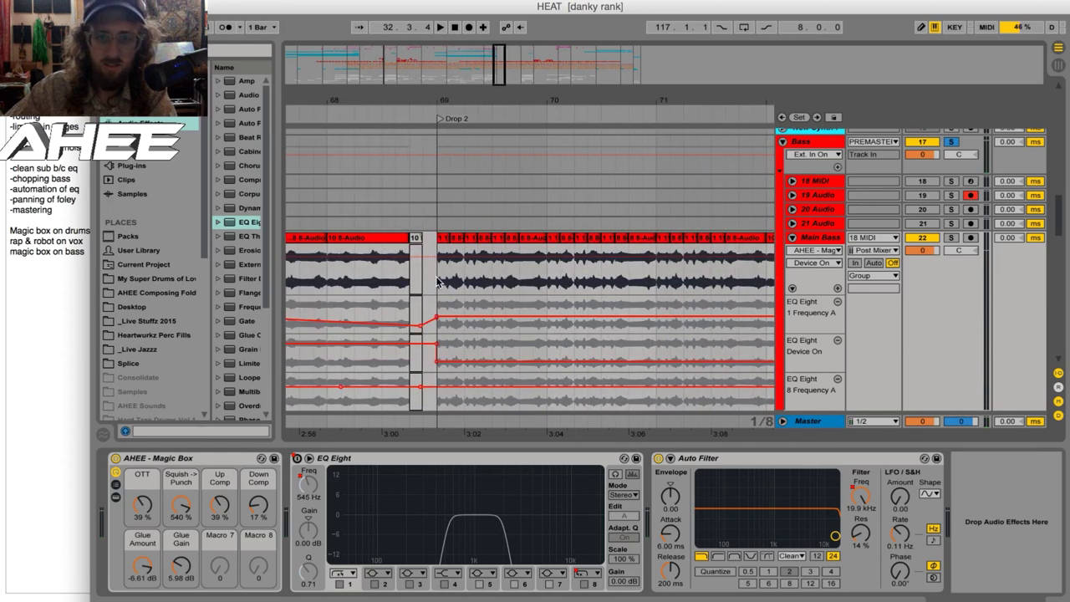
pyautogui.press('space')
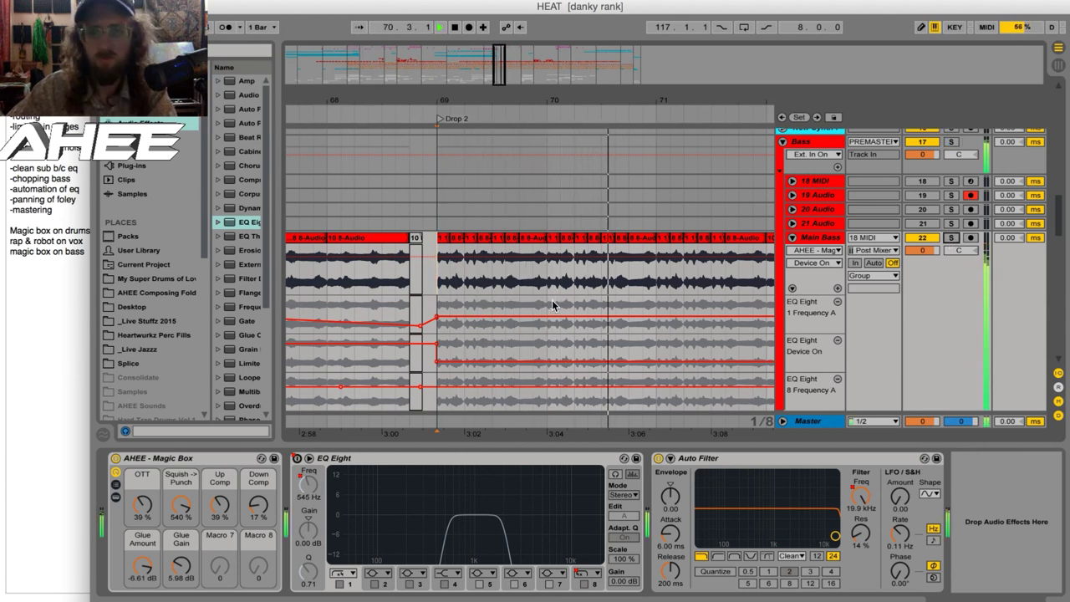
# Examine the chopped Main Bass clips after Drop 2 up close and select the short 11-Audio-1 clip at bar 69.
pyautogui.moveTo(444, 97); pyautogui.dragTo(444, 134)
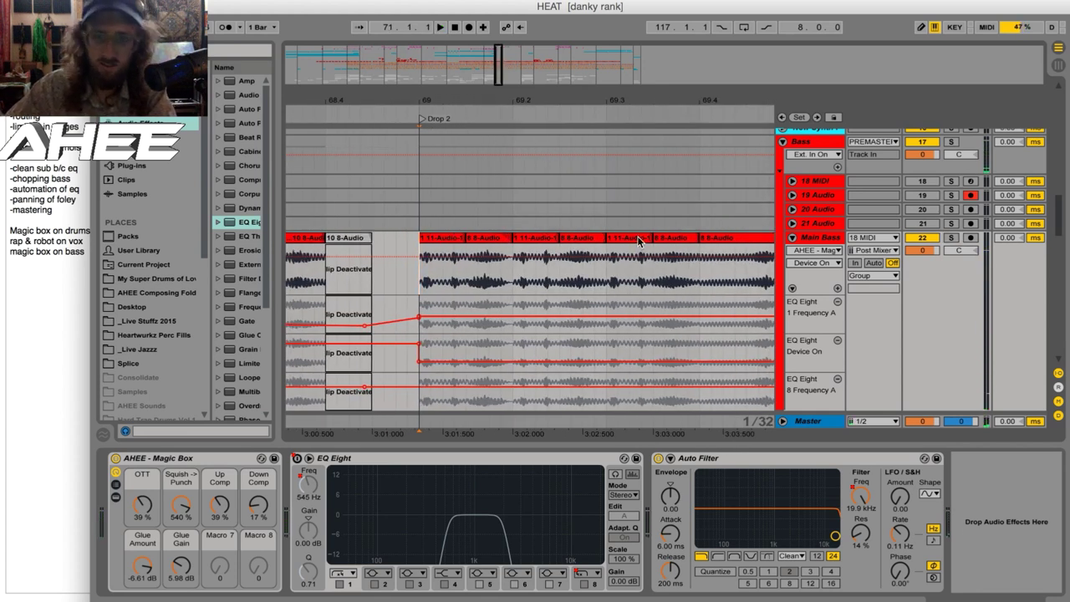
pyautogui.moveTo(744, 100); pyautogui.dragTo(572, 79)
pyautogui.moveTo(428, 247); pyautogui.dragTo(406, 247)
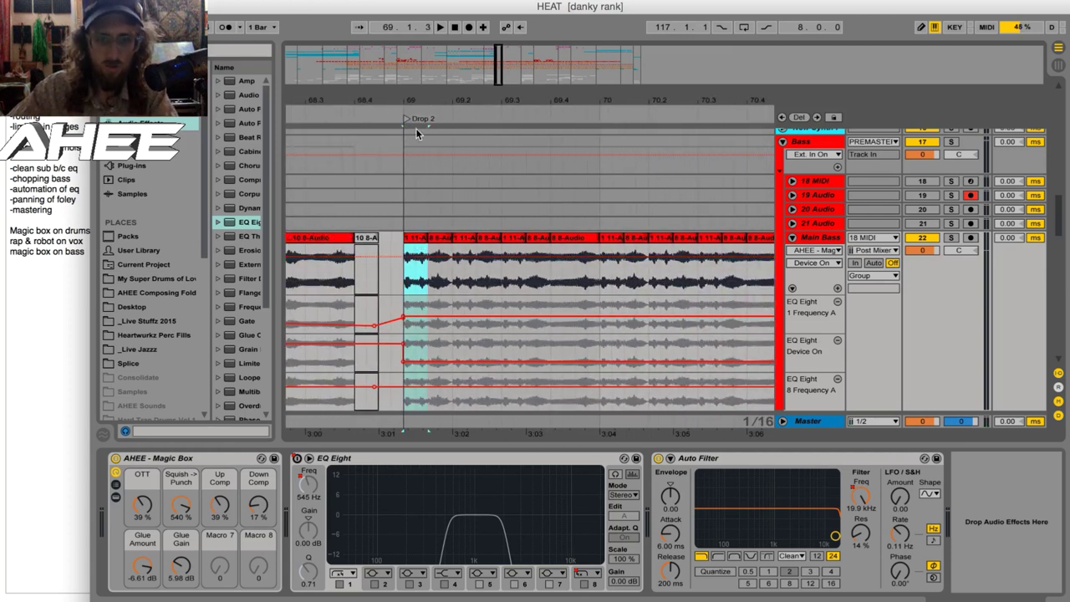
pyautogui.moveTo(407, 98); pyautogui.dragTo(499, 236)
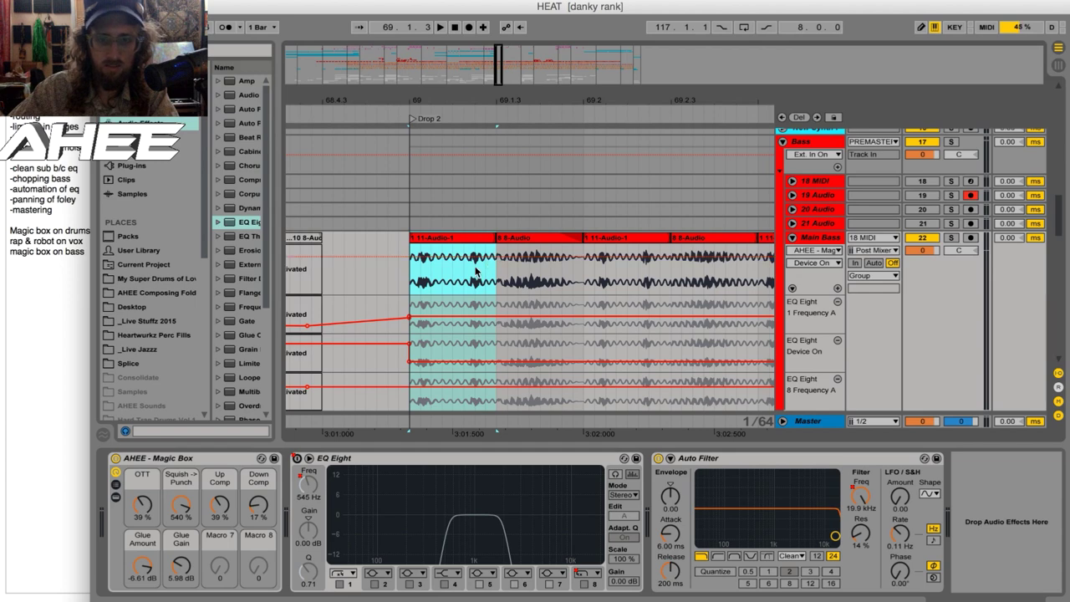
# Open the sample settings of the bar 69 bass clip, check its gain control and return to the Main Bass effect chain.
pyautogui.click(433, 241)
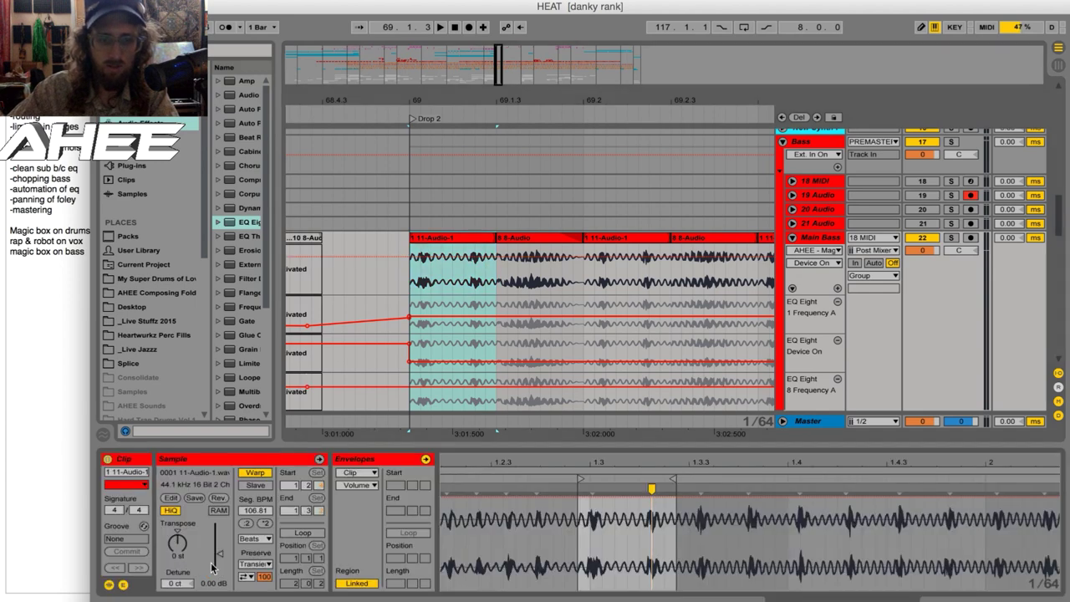
pyautogui.moveTo(220, 553)
pyautogui.mouseDown()
pyautogui.moveTo(219, 523)
pyautogui.moveTo(236, 562)
pyautogui.mouseUp()
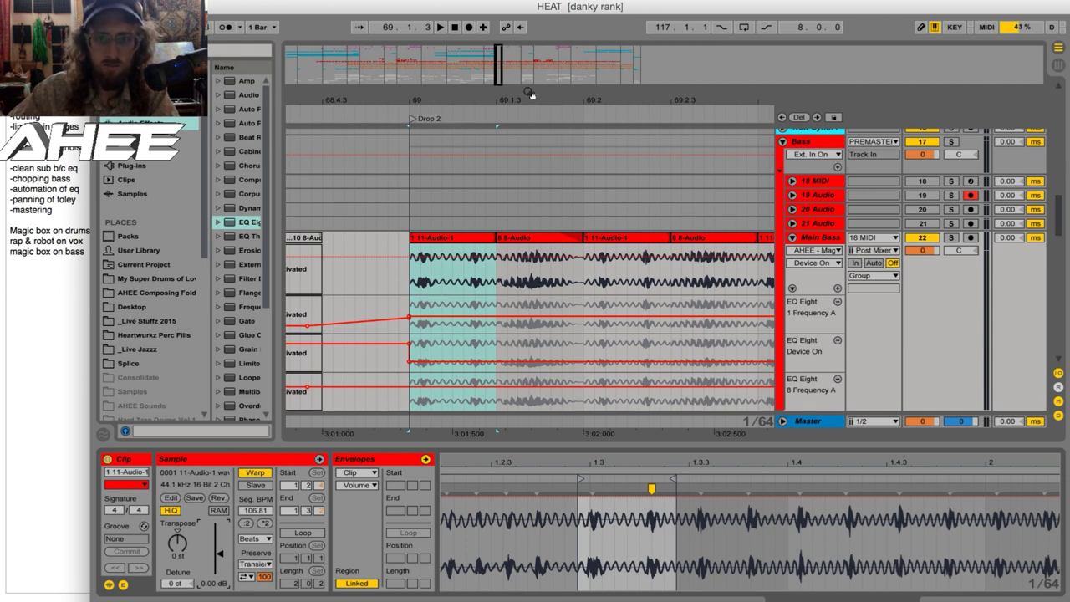
pyautogui.moveTo(530, 93); pyautogui.dragTo(533, 79)
pyautogui.hotkey('shift', 'Tab')
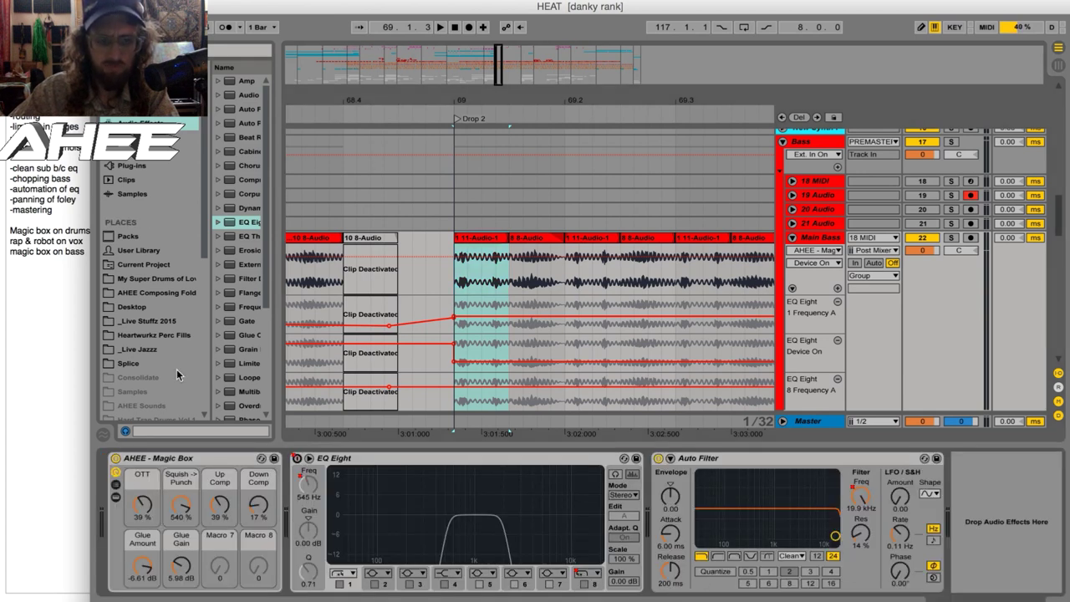
# Solo the Bass group again and play the chopped Main Bass clips from bar 69.
pyautogui.moveTo(436, 101)
pyautogui.mouseDown()
pyautogui.moveTo(439, 80)
pyautogui.moveTo(441, 95)
pyautogui.moveTo(437, 85)
pyautogui.moveTo(508, 73)
pyautogui.mouseUp()
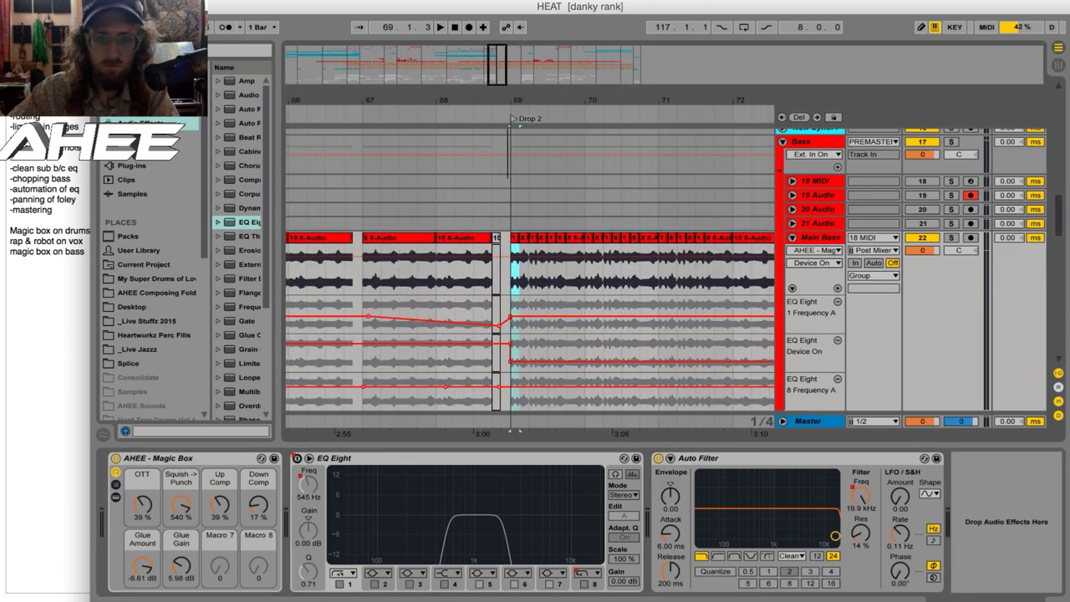
pyautogui.click(951, 142)
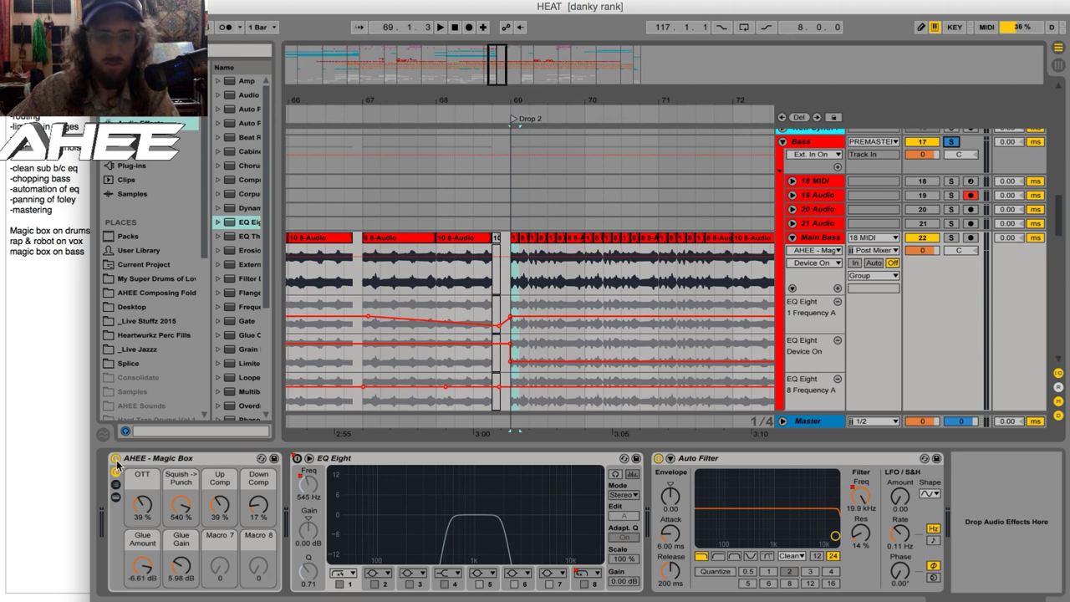
pyautogui.press('space')
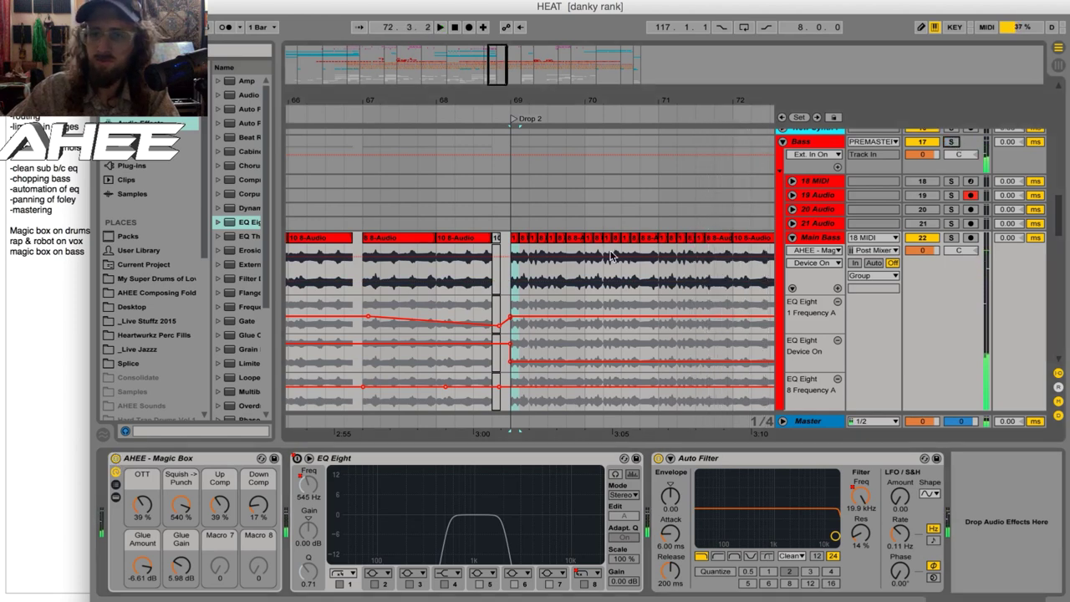
# Look over the kick, snare and percussion tracks around Drop 2 and unfold the Voxes group.
pyautogui.scroll(-10, 605, 292)
pyautogui.scroll(-8, 608, 298)
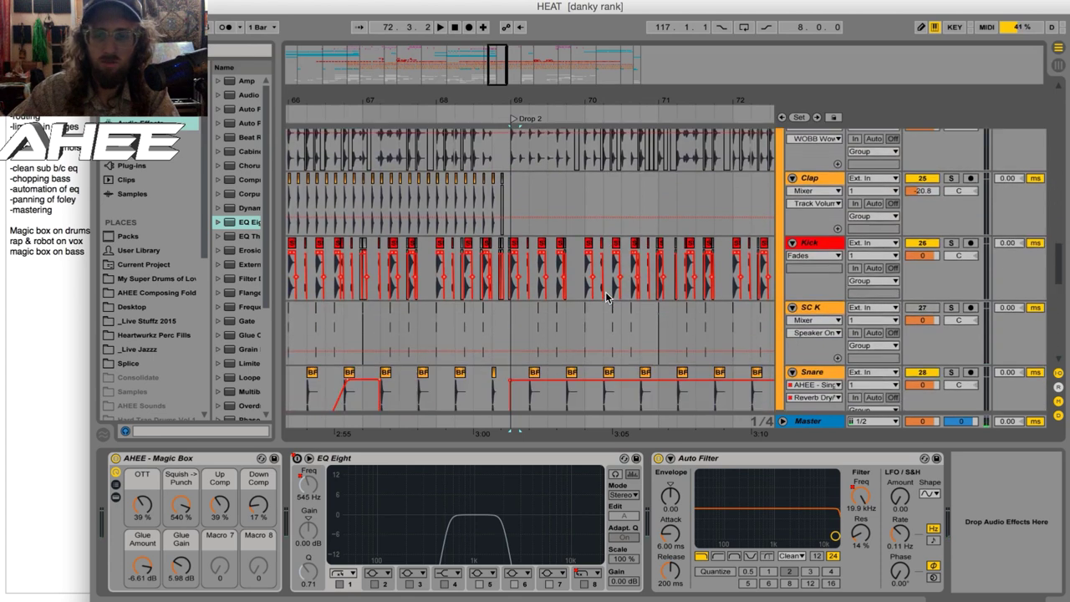
pyautogui.scroll(-3, 605, 293)
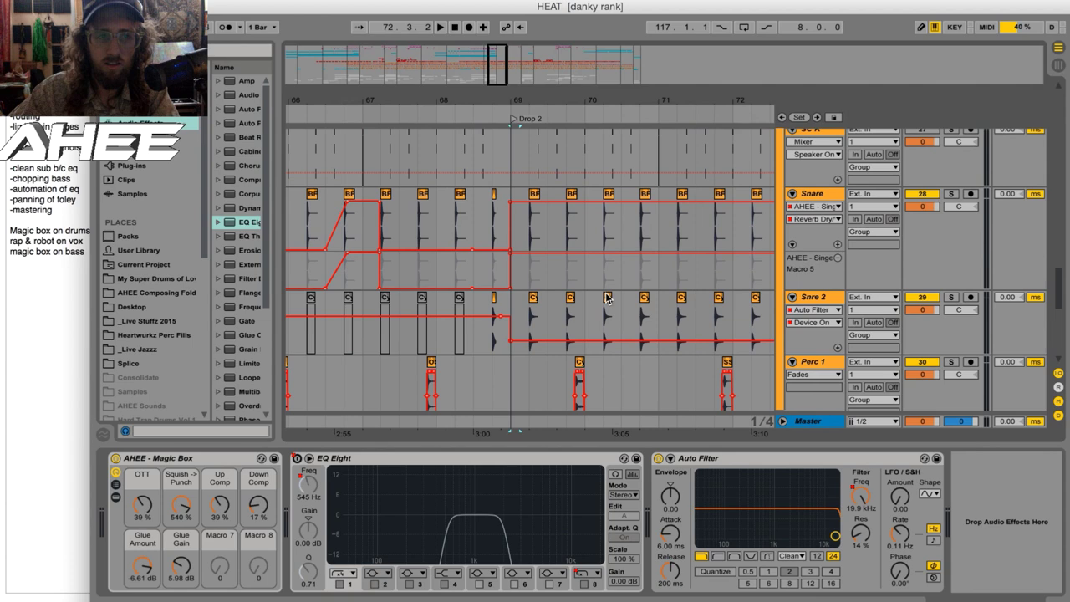
pyautogui.scroll(15, 607, 298)
pyautogui.moveTo(525, 98); pyautogui.dragTo(685, 99)
pyautogui.scroll(4, 493, 303)
pyautogui.scroll(3, 485, 334)
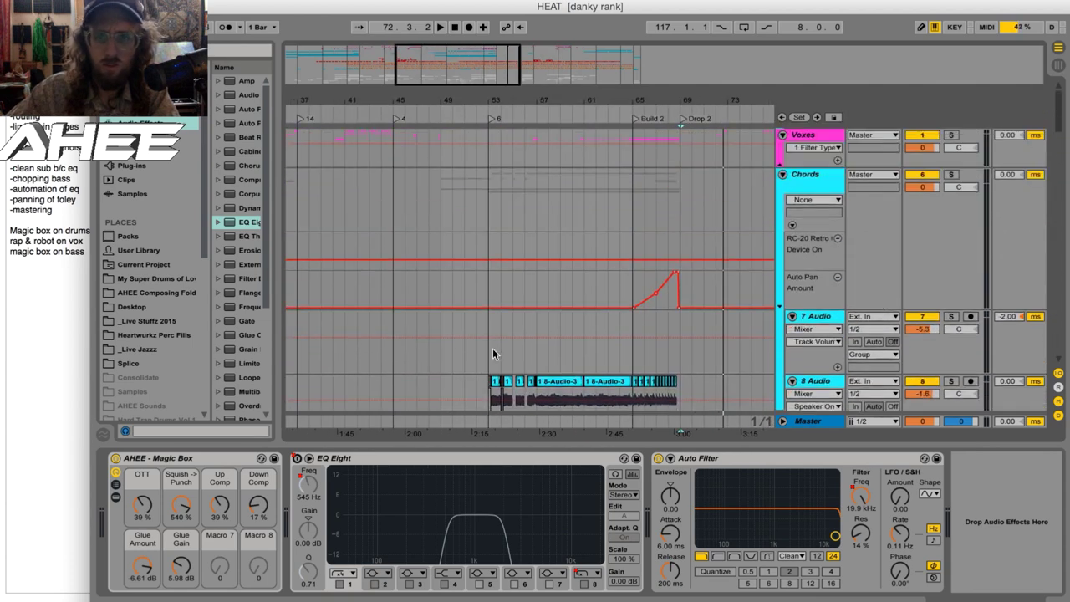
pyautogui.click(779, 166)
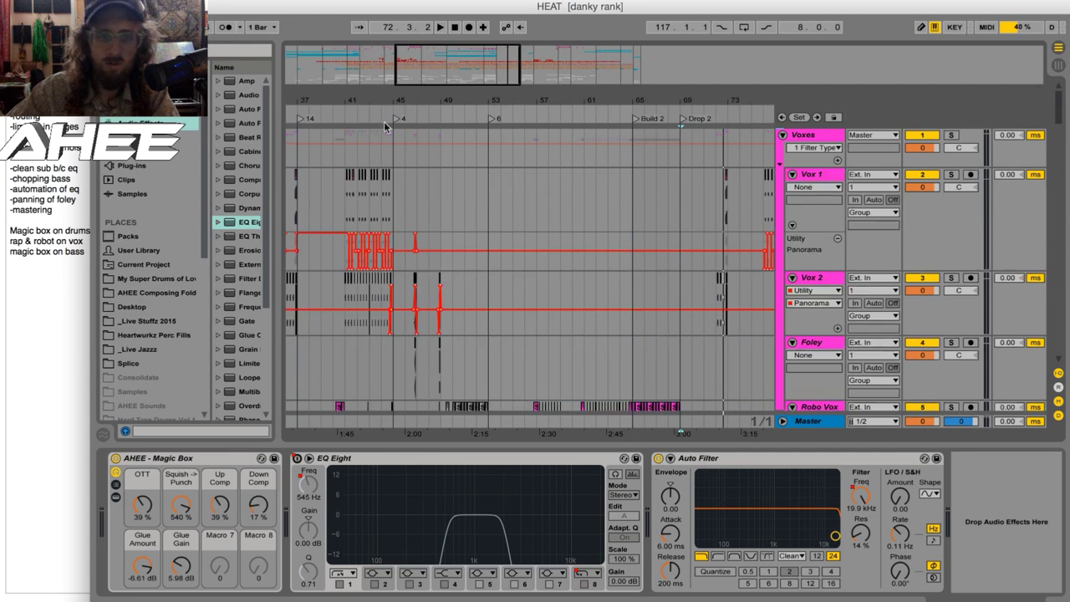
# Solo Vox 1 and play its panned vocal clips from bar 32, then unsolo it to hear them in the mix.
pyautogui.moveTo(306, 94); pyautogui.dragTo(458, 99)
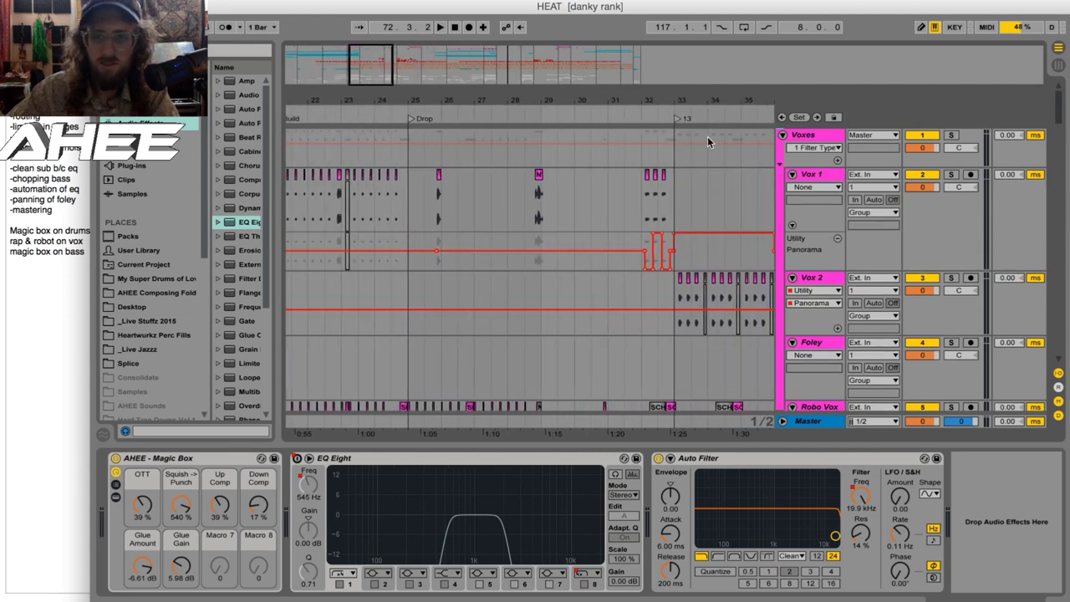
pyautogui.moveTo(660, 101); pyautogui.dragTo(539, 96)
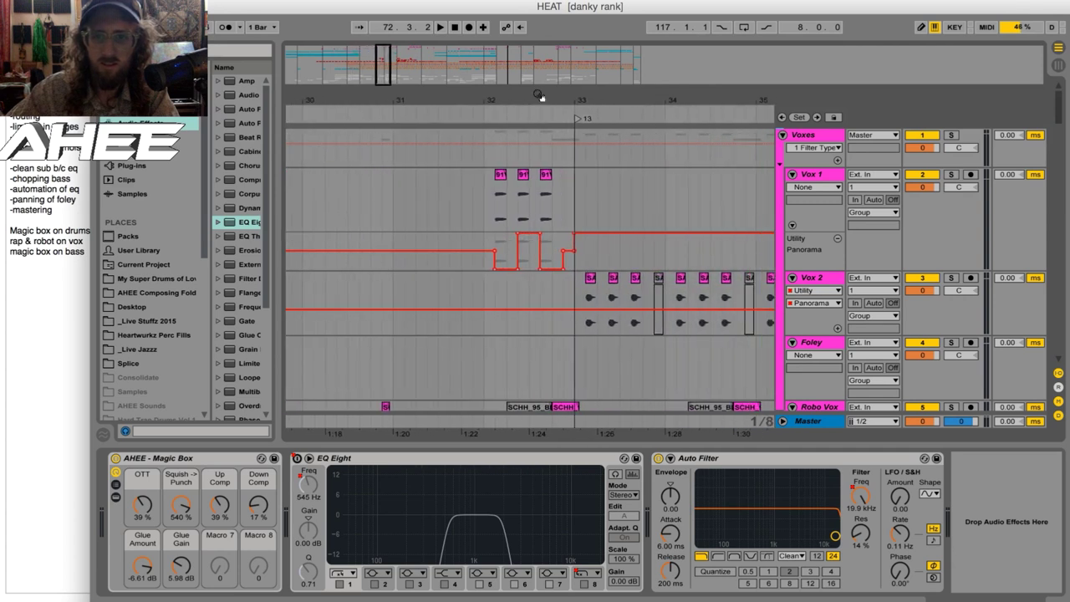
pyautogui.click(488, 194)
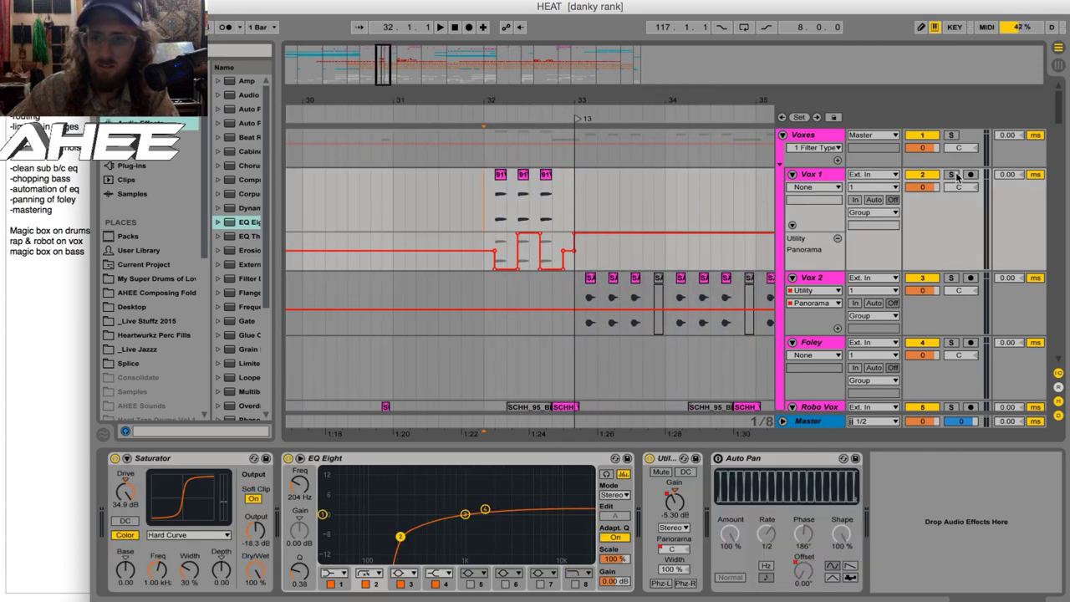
pyautogui.click(952, 174)
pyautogui.press('space')
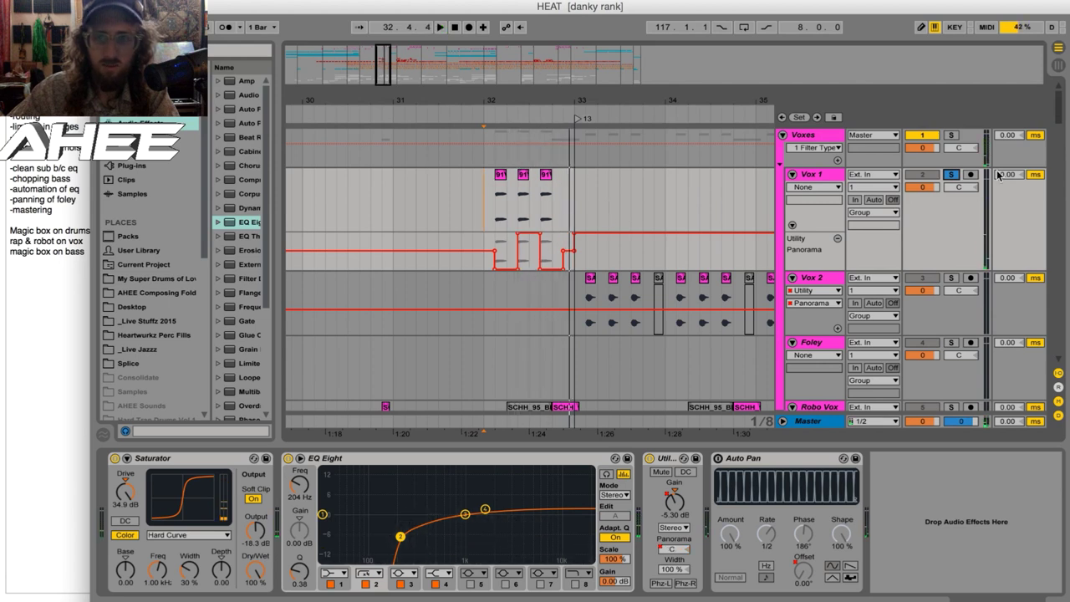
pyautogui.click(952, 176)
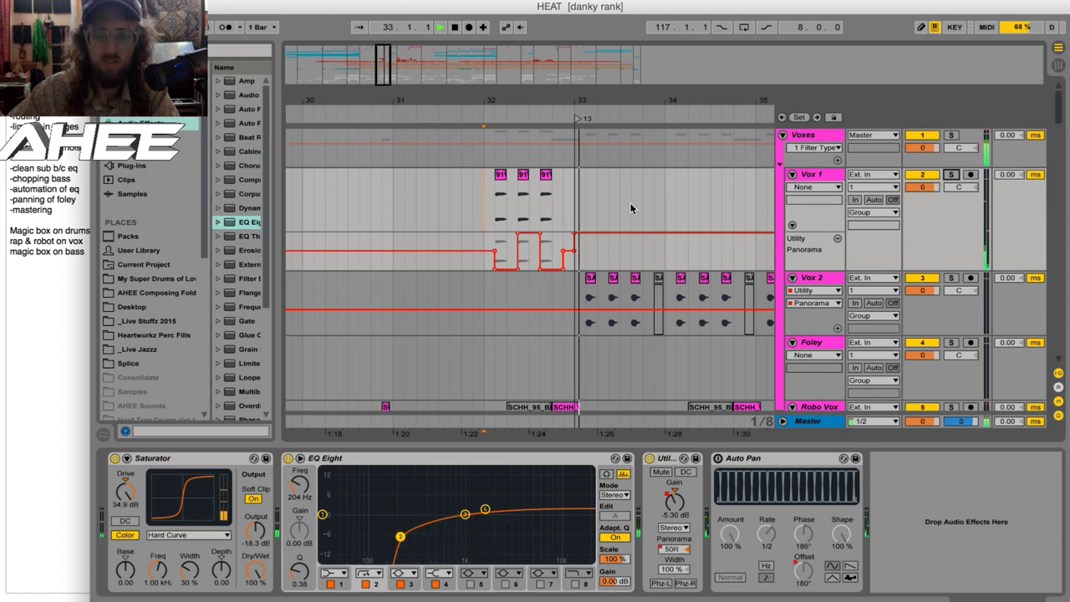
pyautogui.press('space')
# Select the Robo Vox clip right before the Drop at bar 24.4 and play it with the Robo Vox track soloed.
pyautogui.moveTo(533, 105); pyautogui.dragTo(686, 55)
pyautogui.scroll(-5, 550, 292)
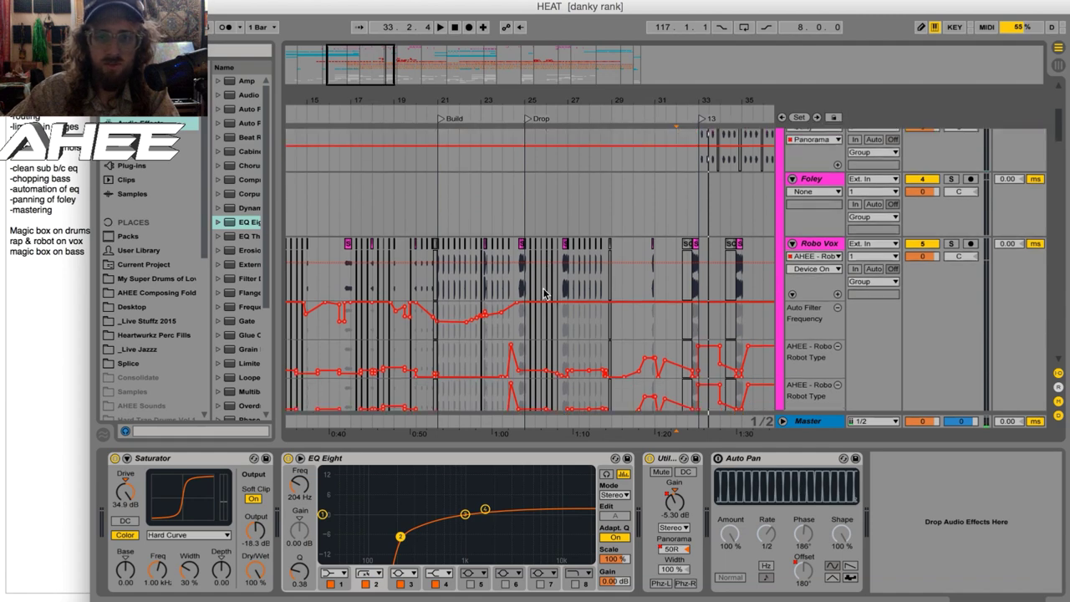
pyautogui.moveTo(526, 101); pyautogui.dragTo(508, 129)
pyautogui.moveTo(540, 253); pyautogui.dragTo(508, 256)
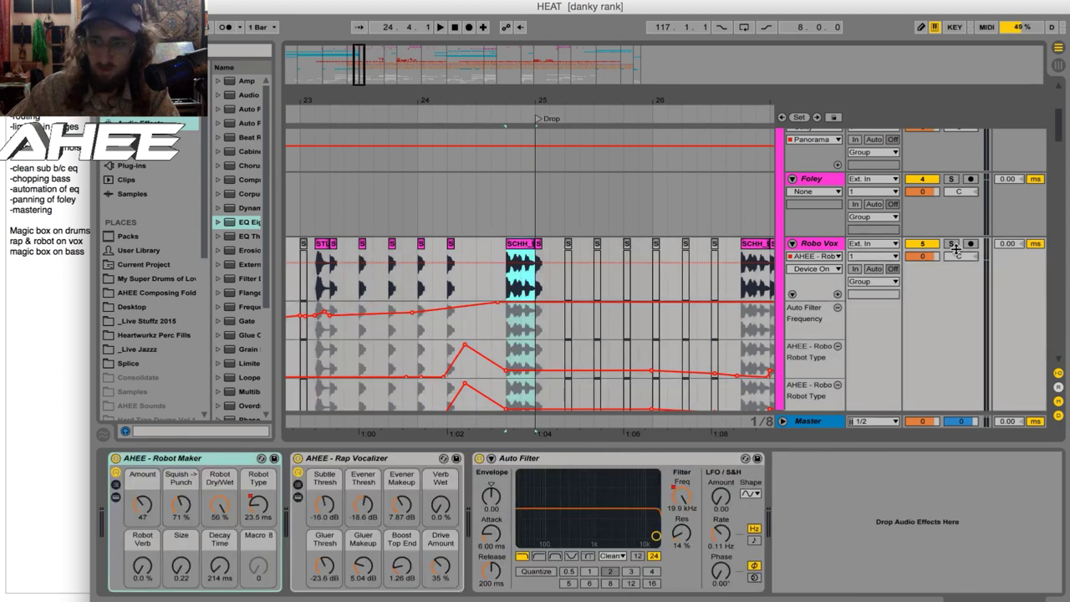
pyautogui.click(953, 245)
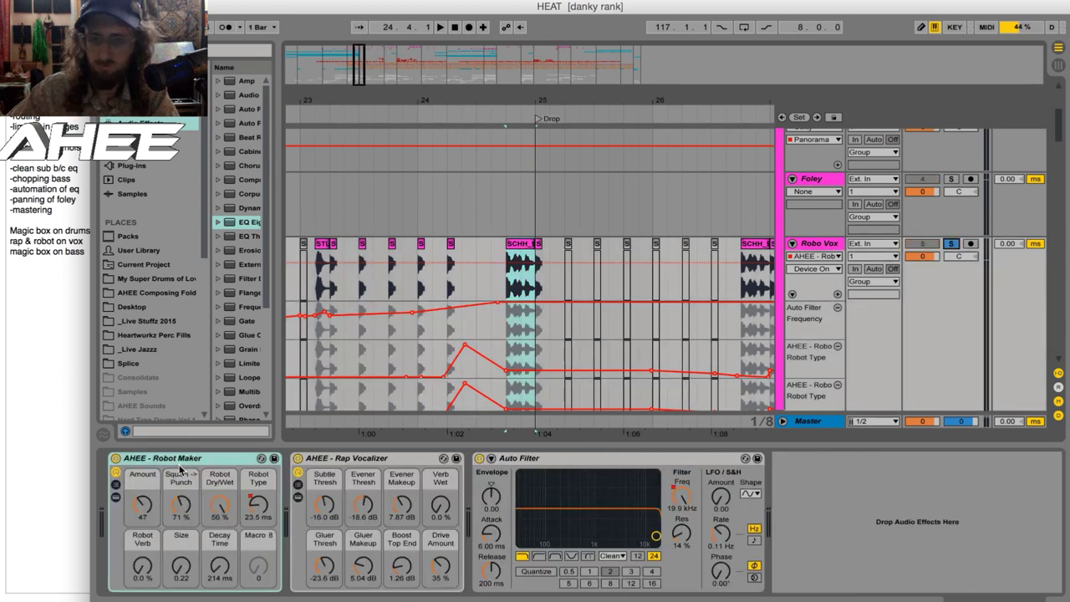
pyautogui.scroll(-2, 451, 227)
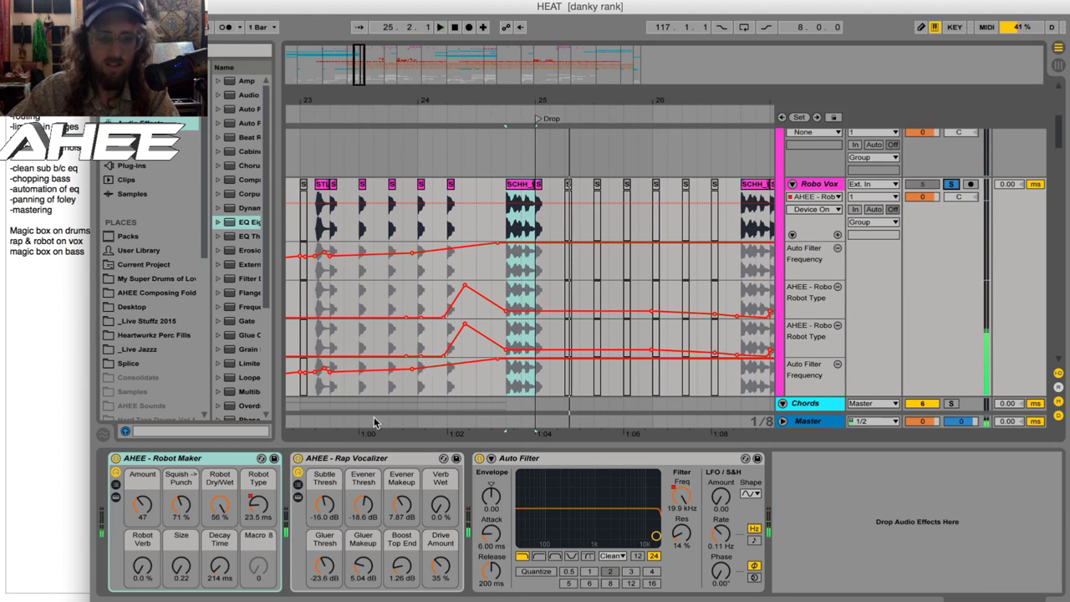
# Bypass the AHEE - Rap Vocalizer and Robot Maker racks and play the selected Robo Vox clip dry.
pyautogui.click(298, 460)
pyautogui.click(144, 459)
pyautogui.click(116, 459)
pyautogui.press('space')
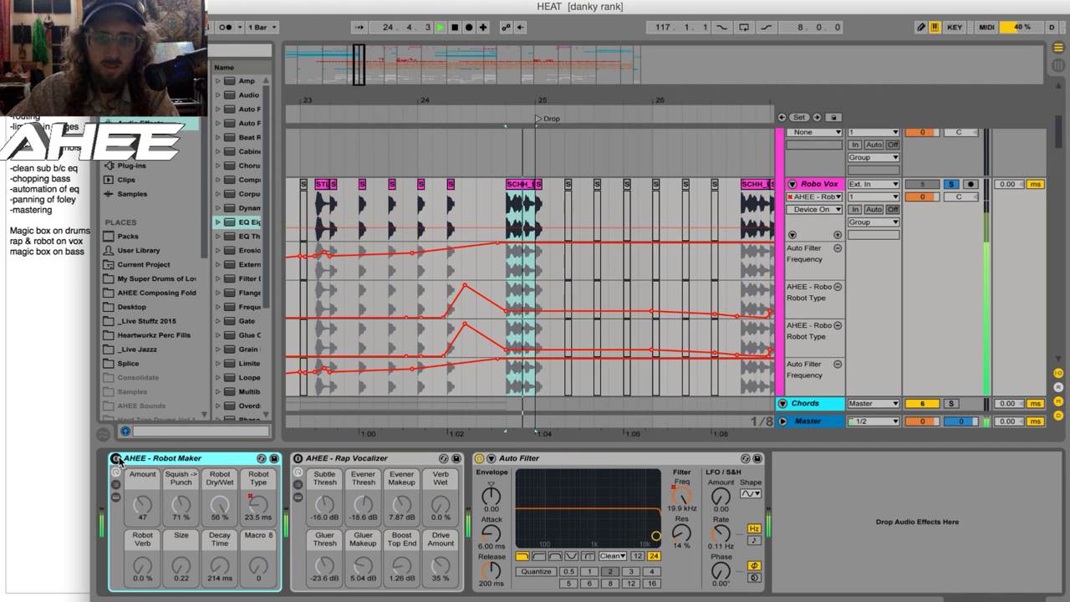
pyautogui.press('space')
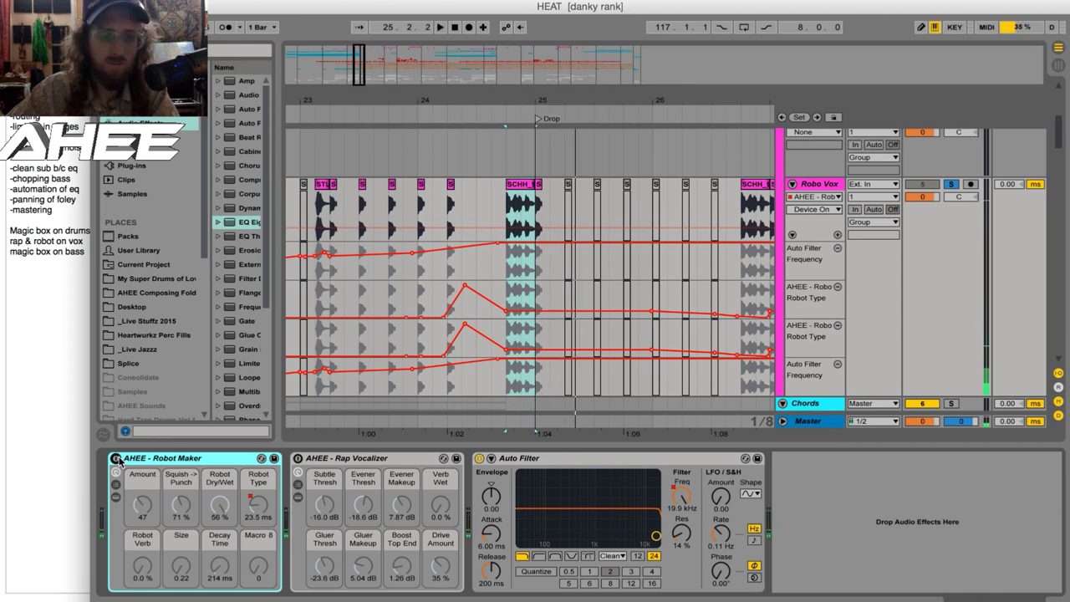
pyautogui.press('space')
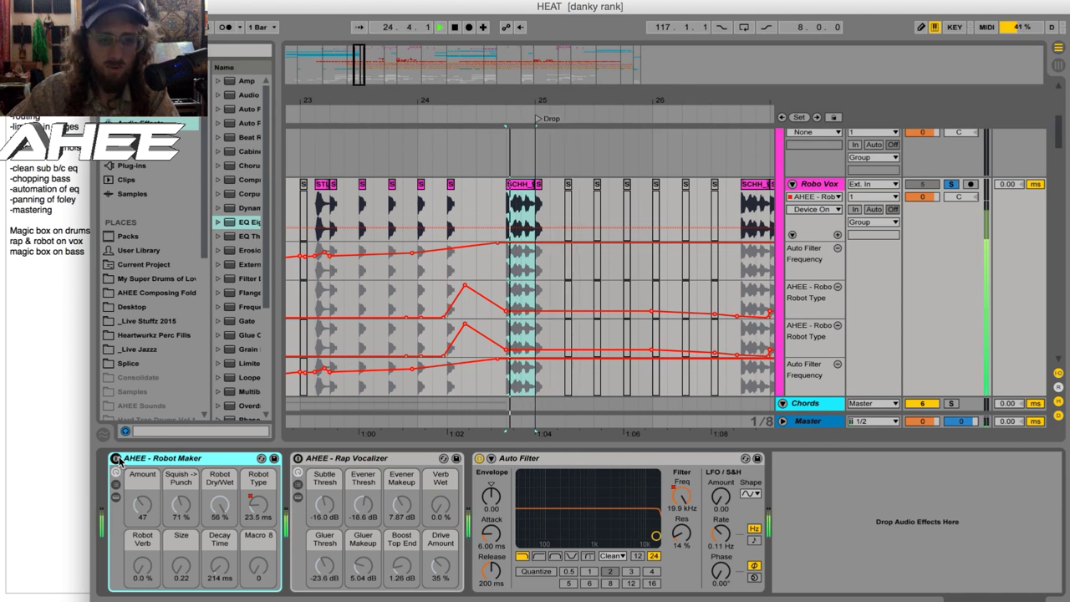
# Re-enable the Rap Vocalizer and Robot Maker racks and replay the Robo Vox clip to compare the processed sound.
pyautogui.click(298, 459)
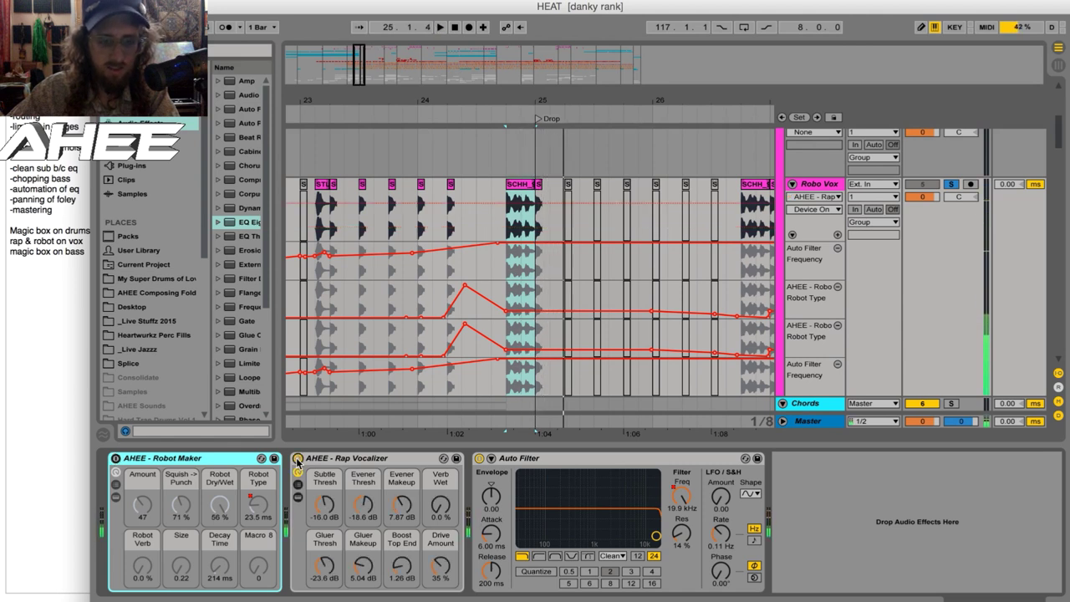
pyautogui.click(115, 459)
pyautogui.press('space')
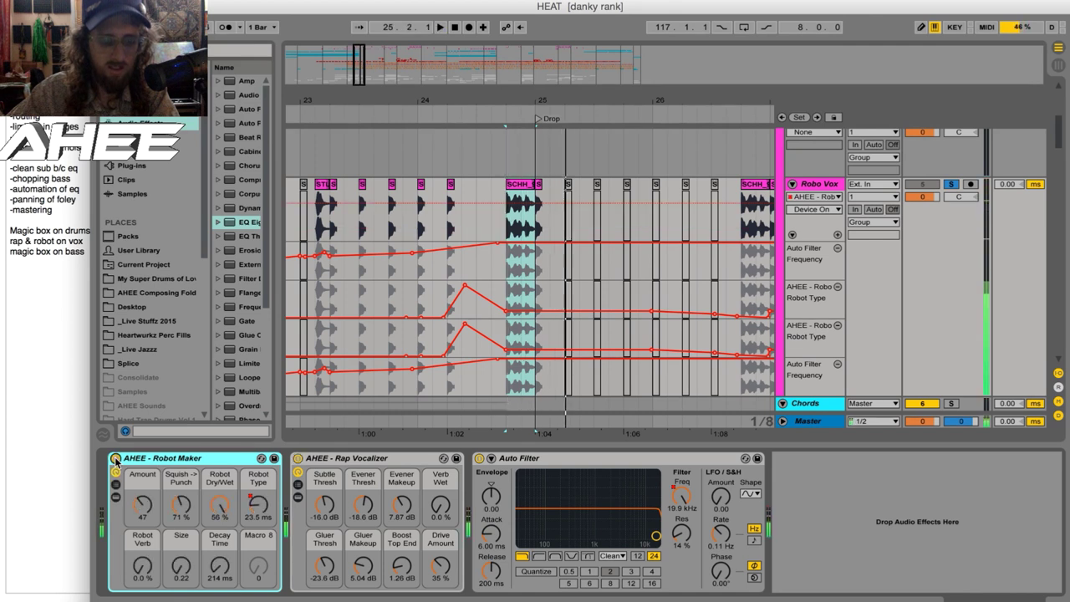
pyautogui.click(298, 459)
pyautogui.click(297, 460)
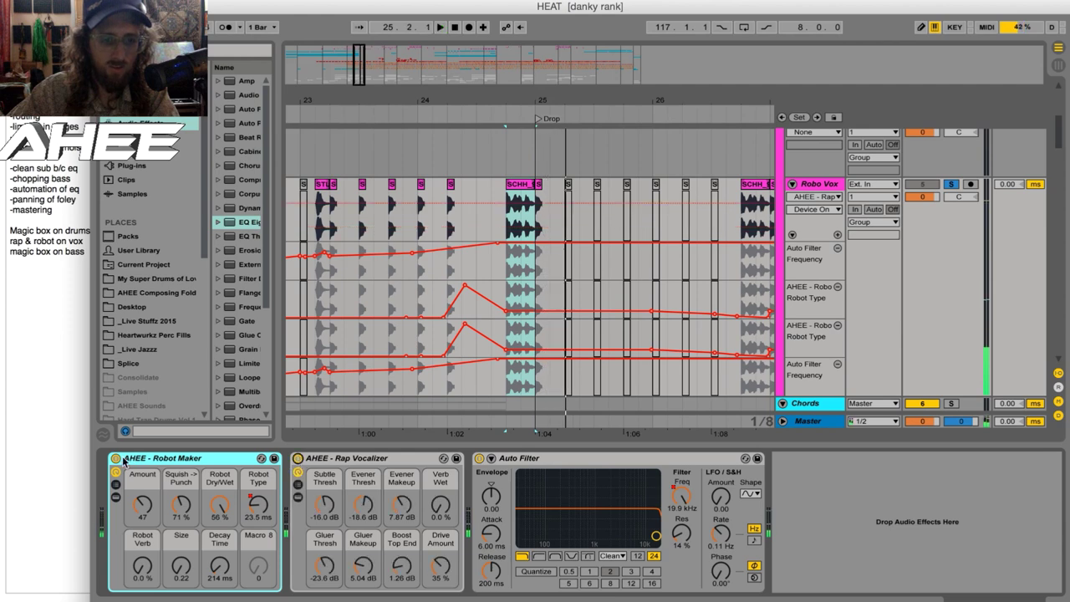
# Unsolo Robo Vox and look over the Chords, Voxes and Bass tracks down to the K & S group.
pyautogui.moveTo(494, 100); pyautogui.dragTo(569, 52)
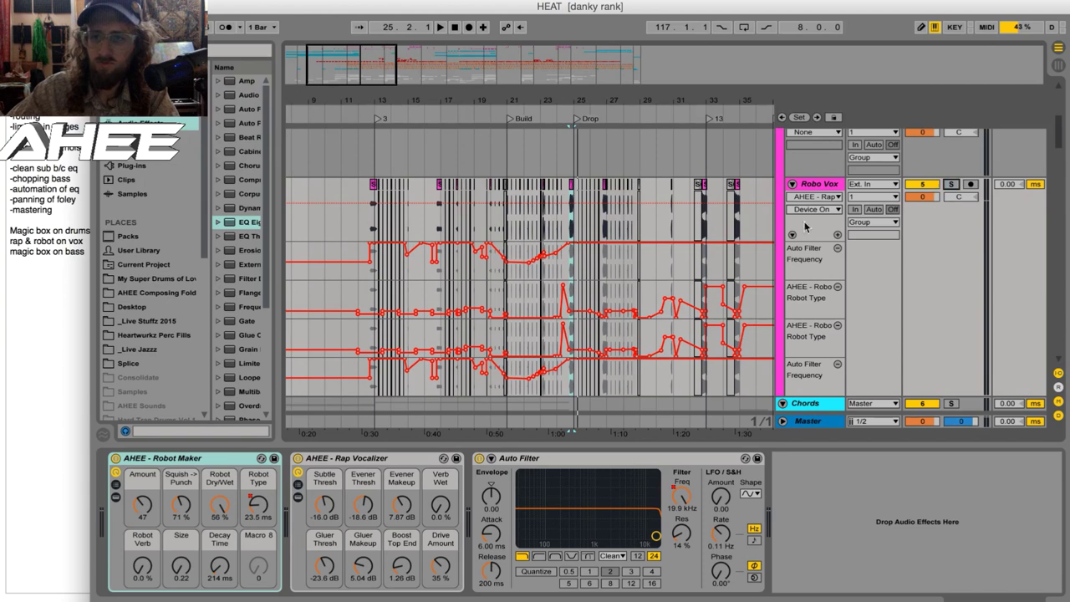
pyautogui.scroll(-5, 526, 279)
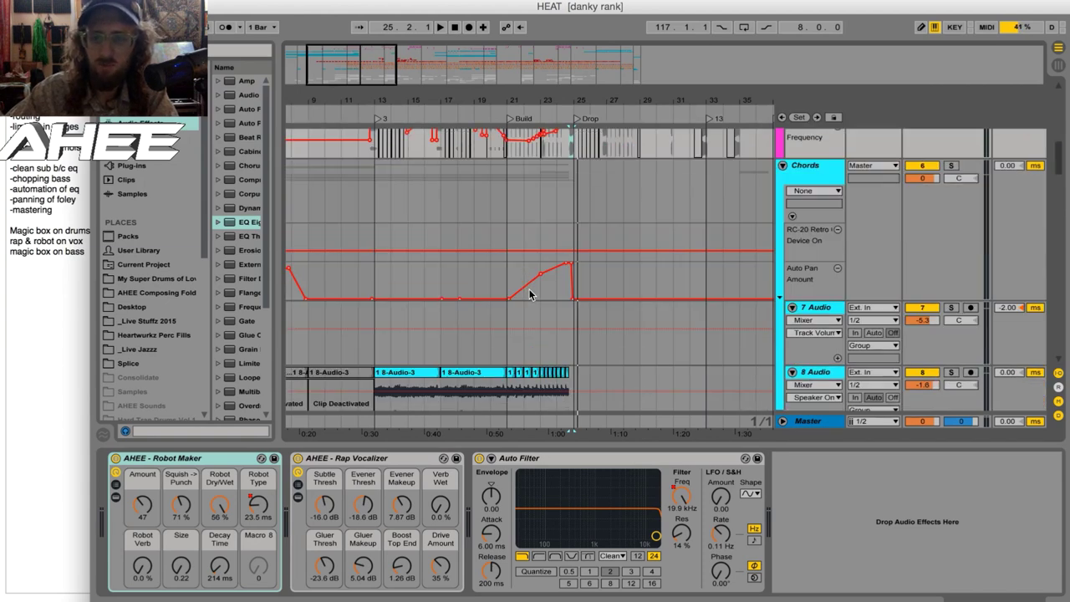
pyautogui.scroll(-4, 528, 326)
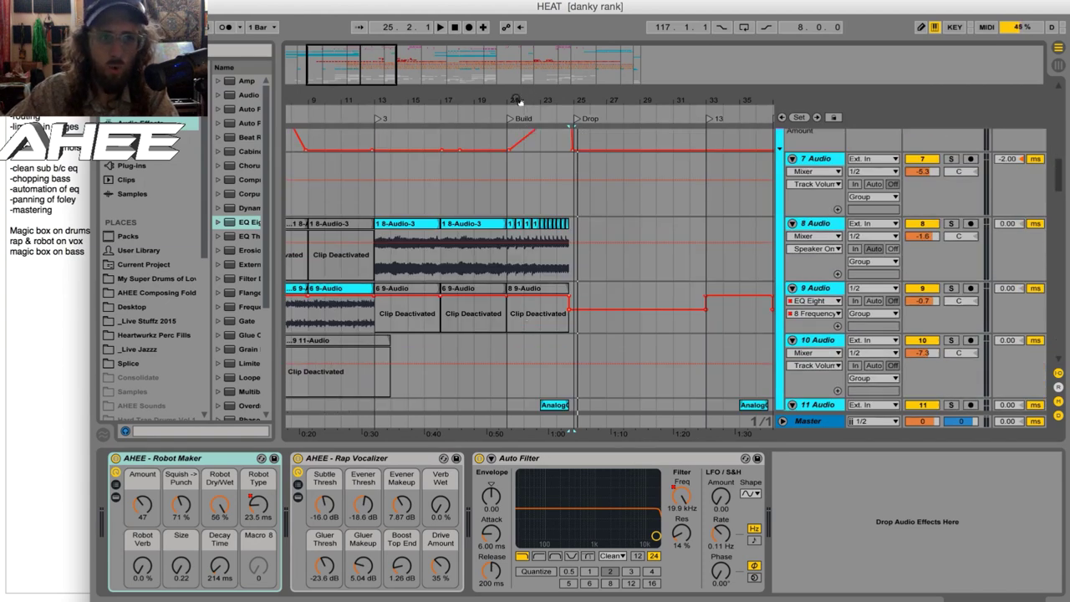
pyautogui.moveTo(516, 99); pyautogui.dragTo(516, 75)
pyautogui.scroll(-5, 502, 234)
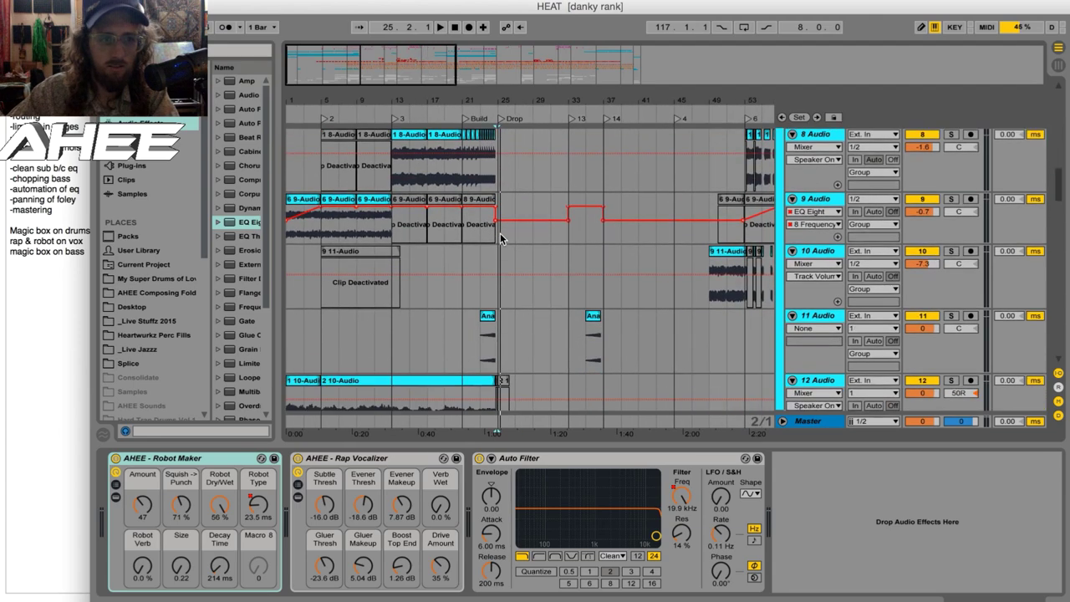
pyautogui.scroll(8, 500, 240)
pyautogui.scroll(-3, 500, 247)
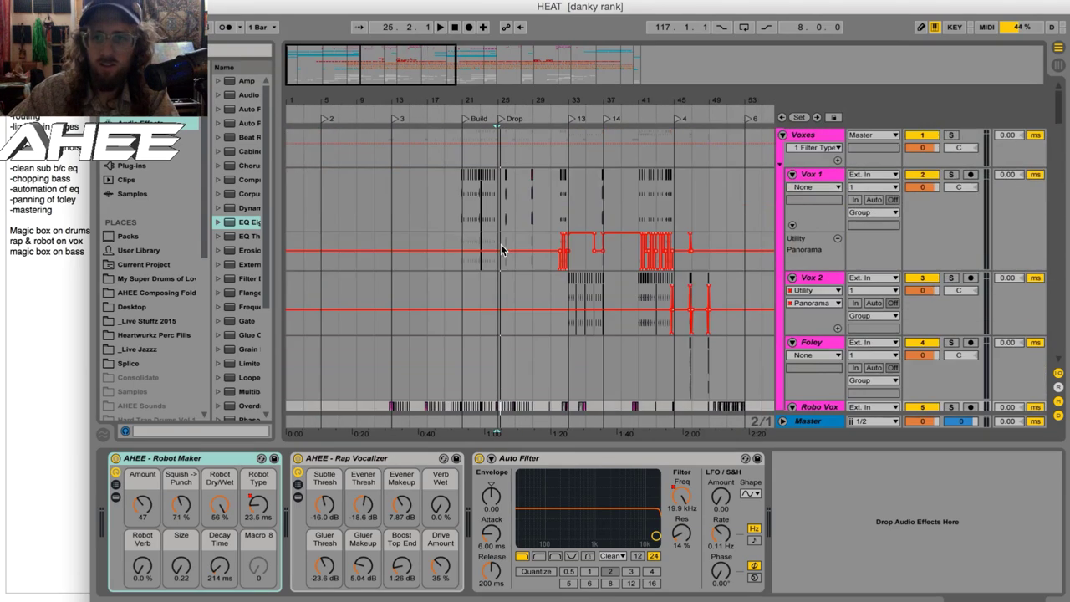
pyautogui.scroll(-10, 500, 253)
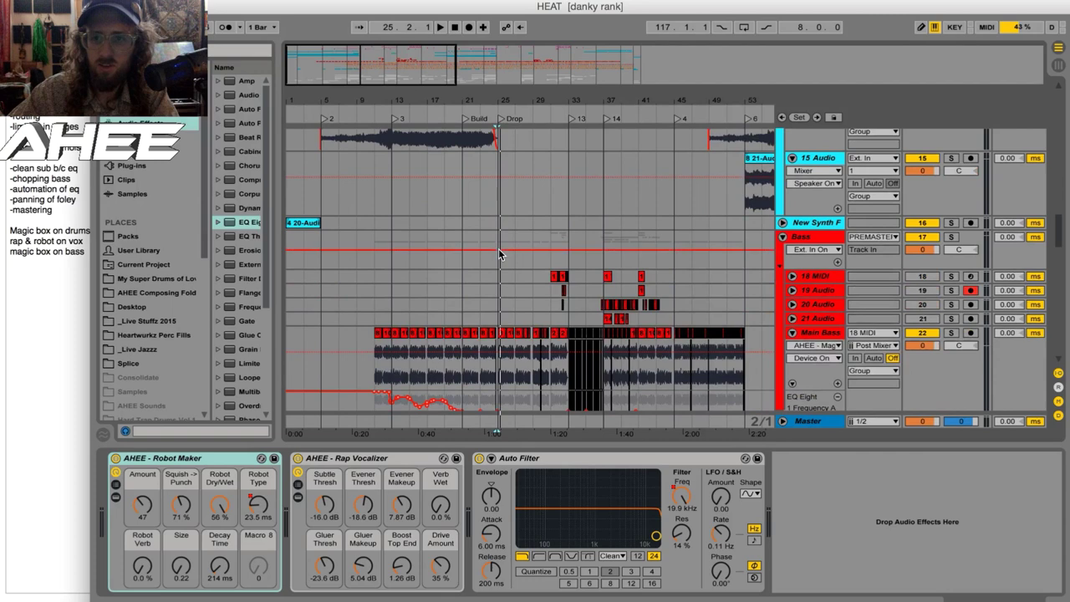
pyautogui.scroll(-2, 552, 251)
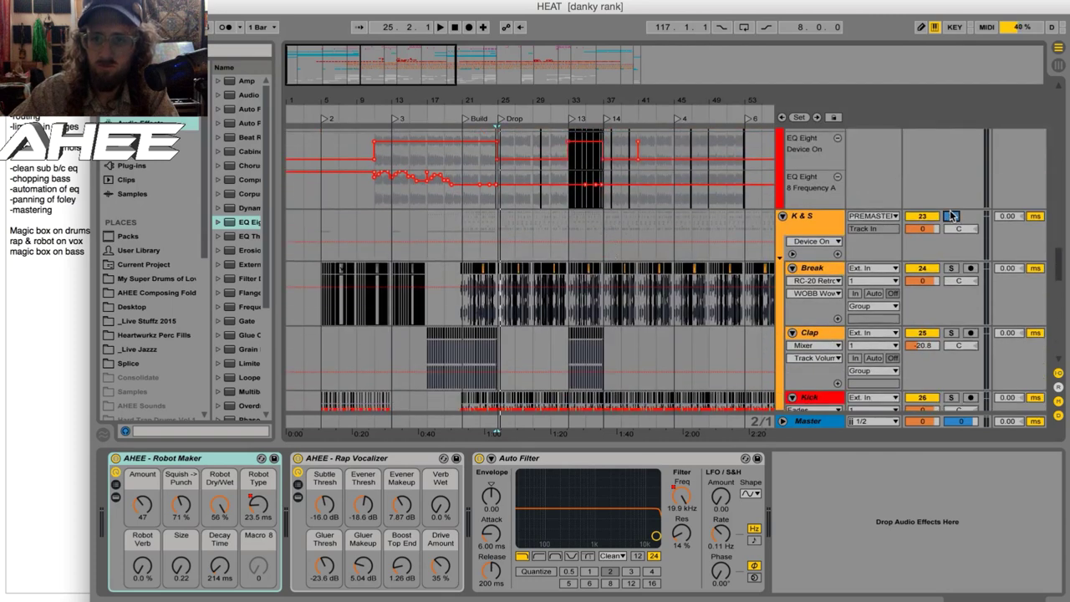
# Play the soloed K & S group from the Build and the Drop, switching its solo to compare with the full mix.
pyautogui.click(808, 238)
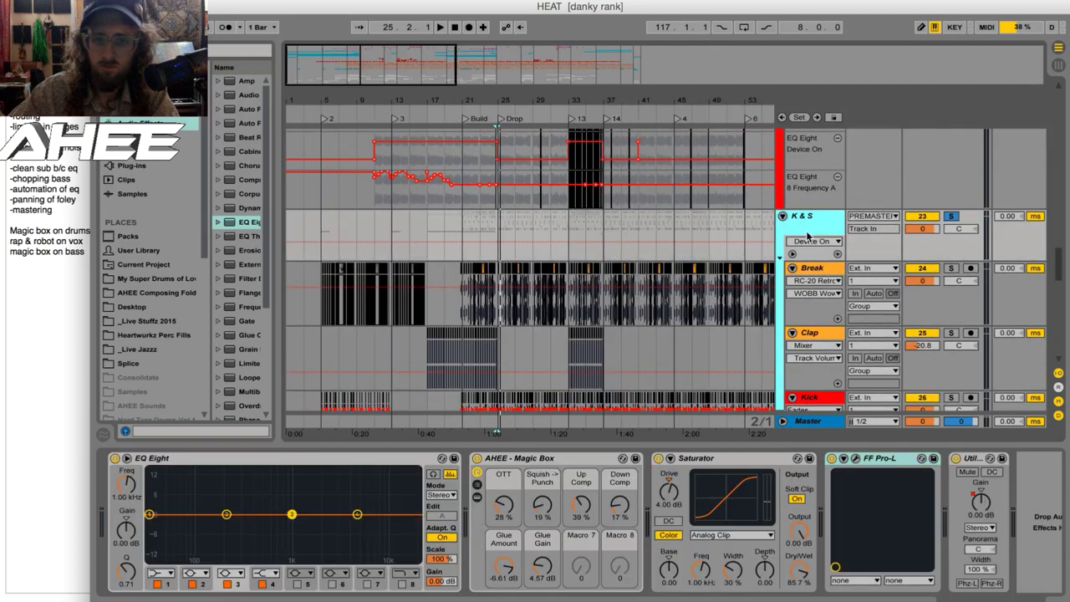
pyautogui.click(464, 229)
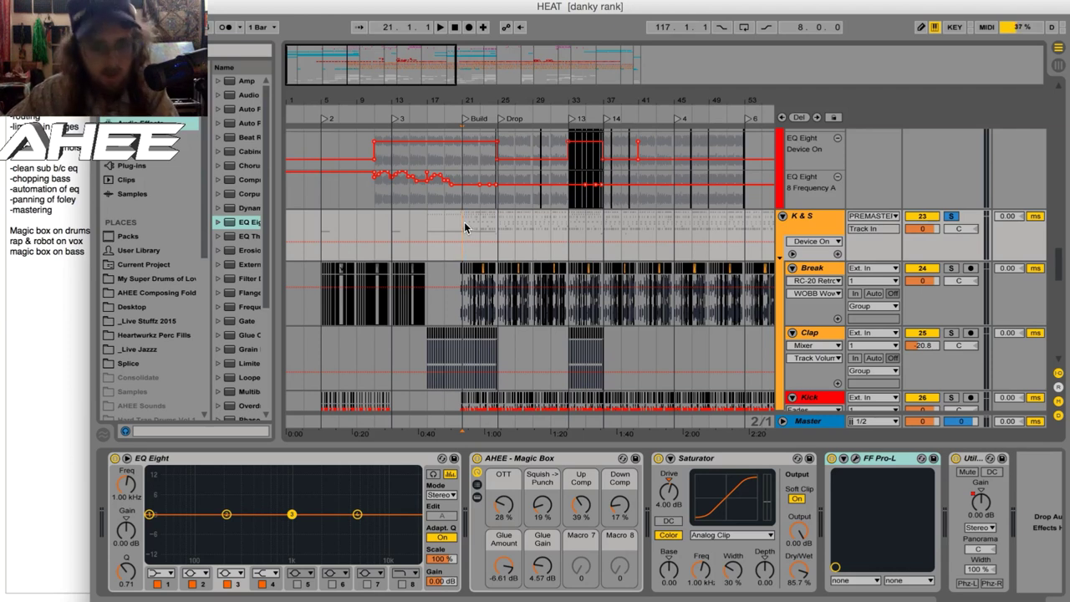
pyautogui.press('space')
pyautogui.click(497, 230)
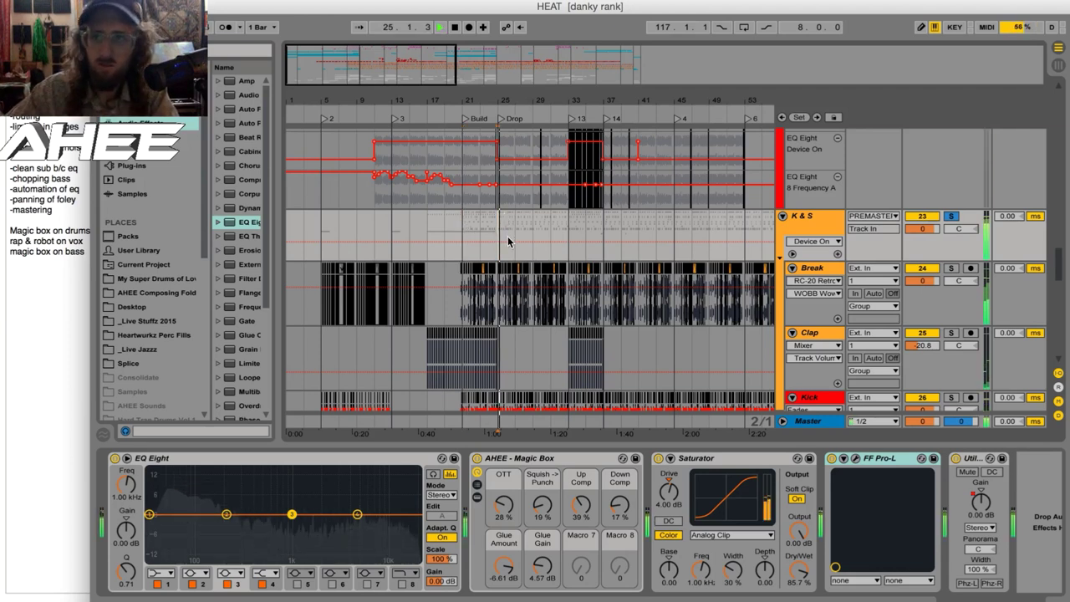
pyautogui.click(951, 217)
pyautogui.click(951, 217)
# Compare the K & S drums with AHEE - Magic Box and Saturator bypassed during playback, and re-enable both devices.
pyautogui.click(476, 458)
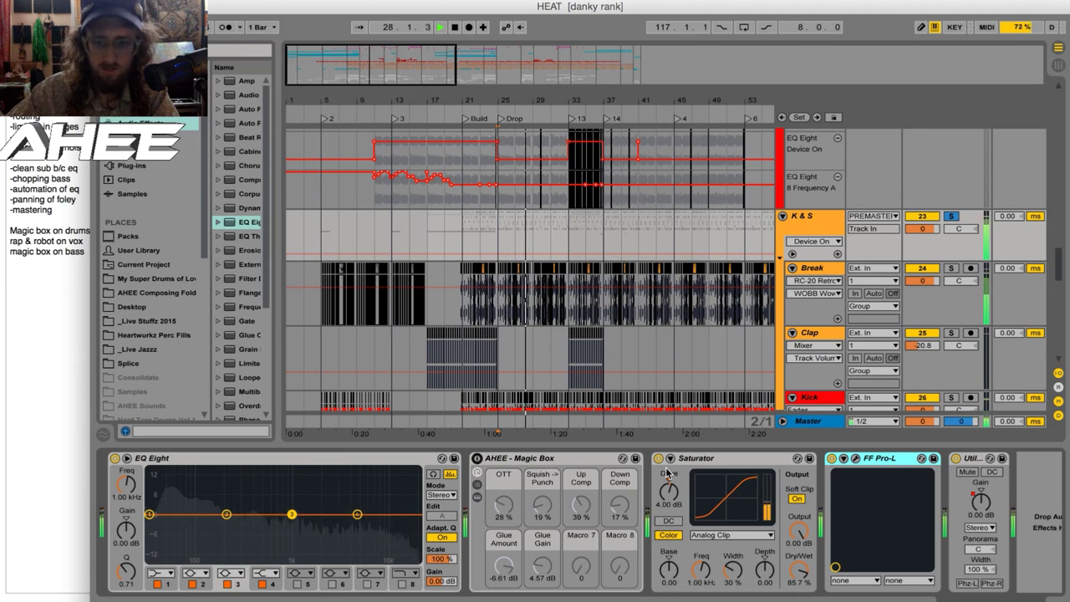
pyautogui.press('space')
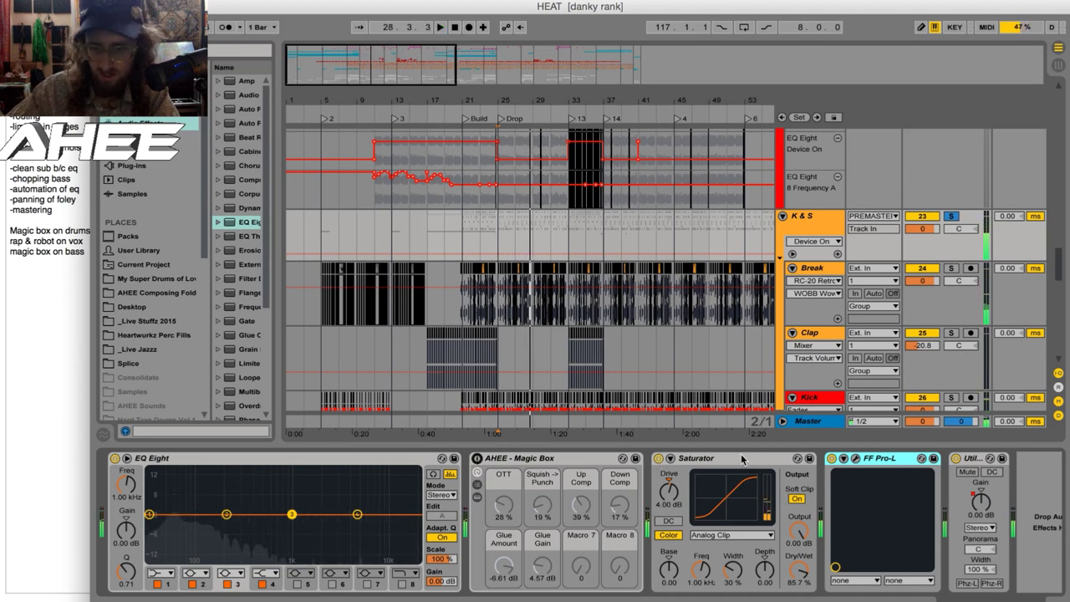
pyautogui.click(658, 458)
pyautogui.press('space')
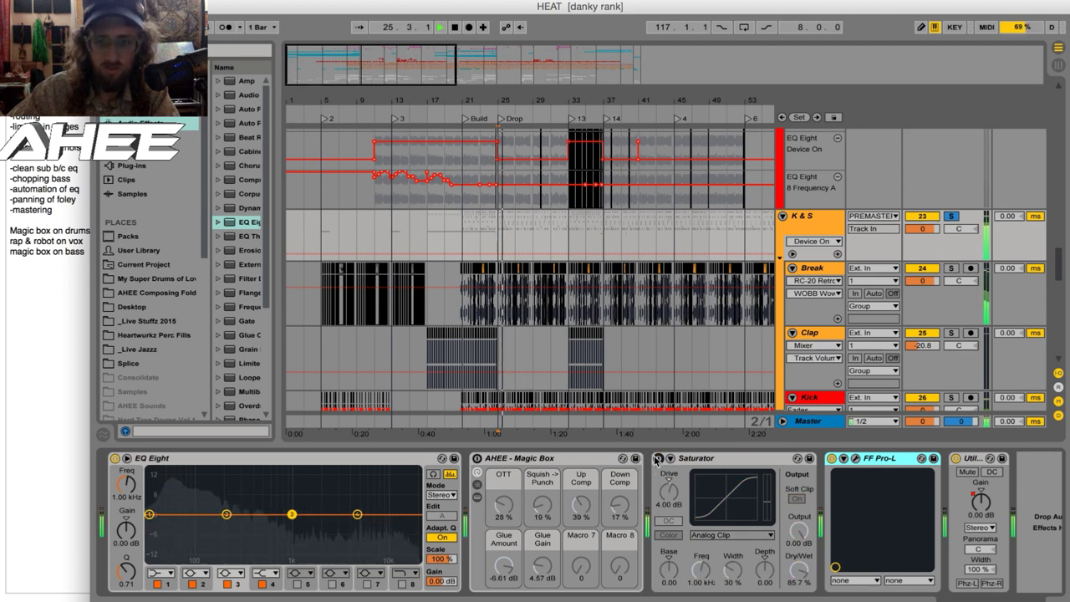
pyautogui.click(658, 458)
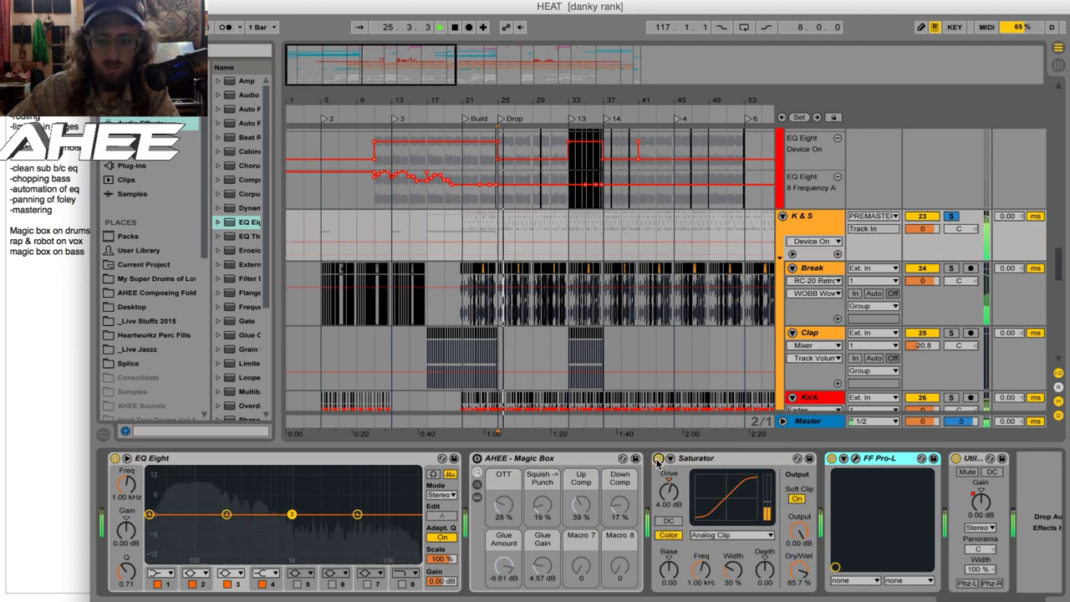
pyautogui.click(479, 459)
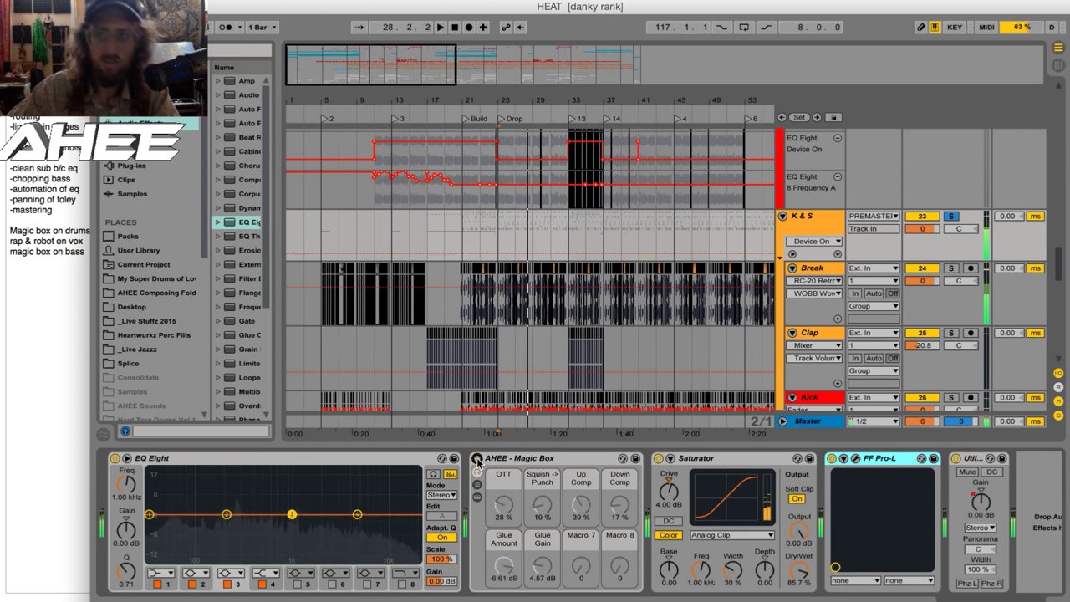
pyautogui.press('space')
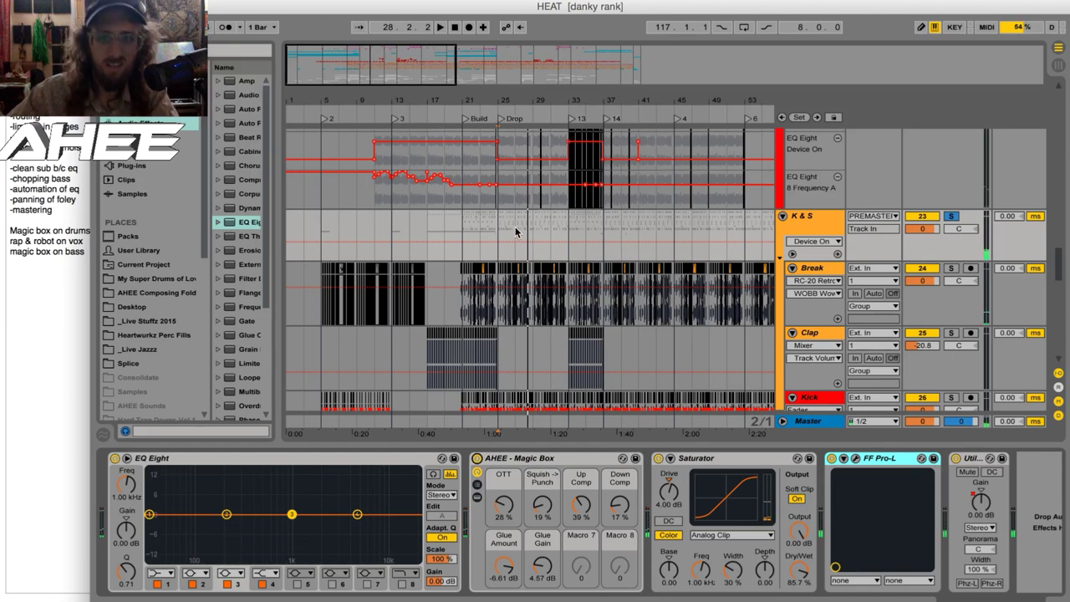
# Find the Perc 1 clips around the Drop, select the one just before bar 26 and play it with Perc 1 soloed.
pyautogui.scroll(-10, 518, 234)
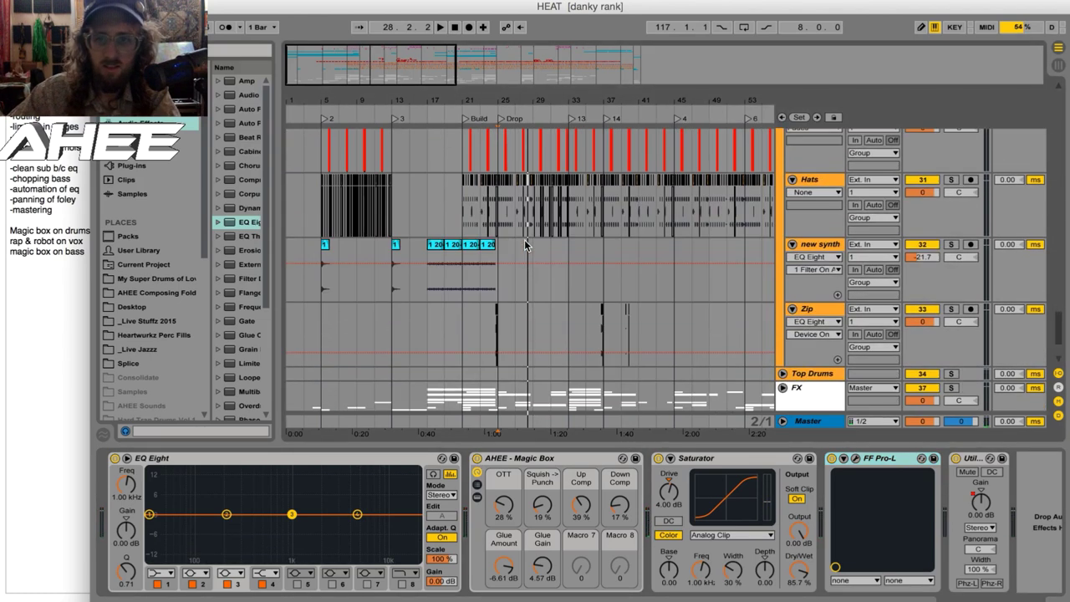
pyautogui.scroll(5, 527, 245)
pyautogui.moveTo(516, 98); pyautogui.dragTo(538, 239)
pyautogui.scroll(-4, 504, 324)
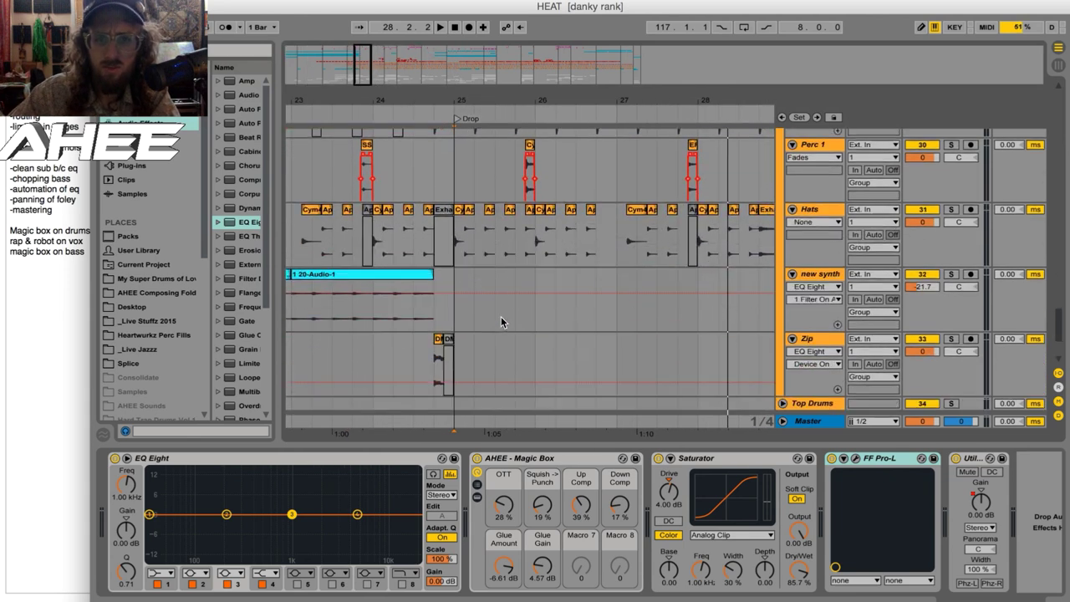
pyautogui.scroll(2, 504, 317)
pyautogui.click(529, 274)
pyautogui.click(834, 298)
pyautogui.click(951, 263)
pyautogui.press('space')
# Play the Perc 1 clip just before bar 28, view the neighbouring percussion clips and unsolo Perc 1.
pyautogui.click(694, 265)
pyautogui.press('space')
pyautogui.press('space')
pyautogui.moveTo(451, 100); pyautogui.dragTo(446, 101)
pyautogui.press('-')
pyautogui.press('-')
pyautogui.click(951, 264)
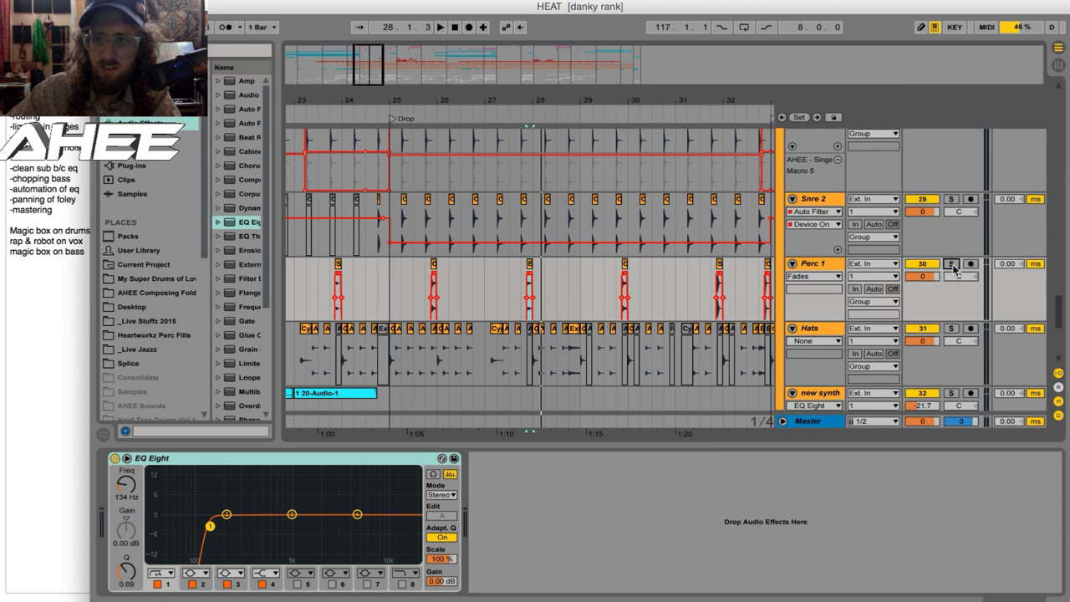
# Show the device chains of the Hats, Perc 1 and Snre 2 tracks around the Drop.
pyautogui.scroll(-5, 509, 311)
pyautogui.moveTo(382, 101)
pyautogui.mouseDown()
pyautogui.moveTo(550, 102)
pyautogui.moveTo(552, 50)
pyautogui.mouseUp()
pyautogui.scroll(3, 542, 240)
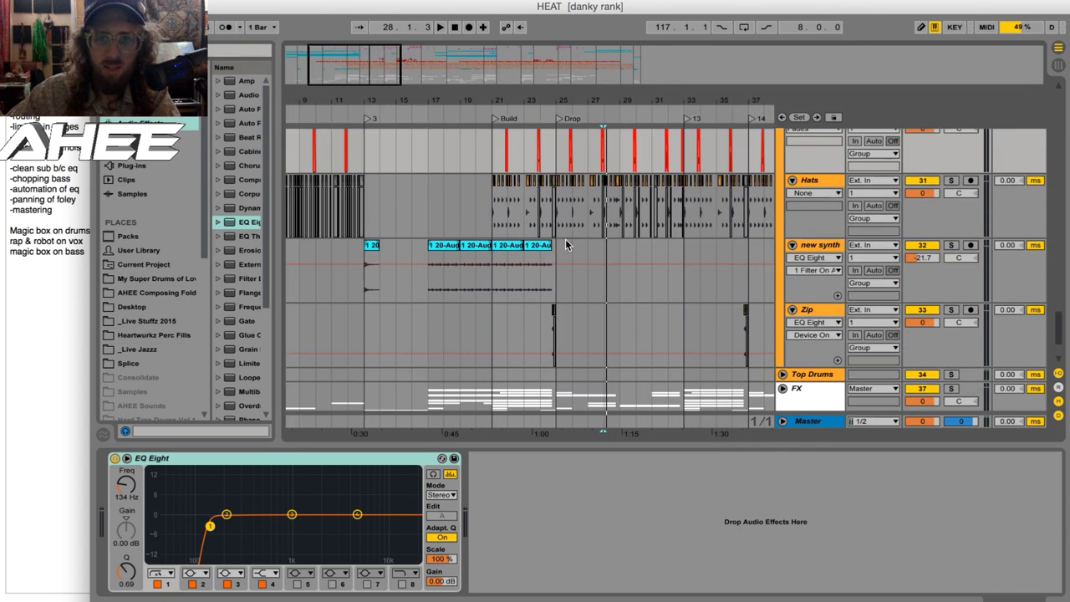
pyautogui.scroll(1, 568, 227)
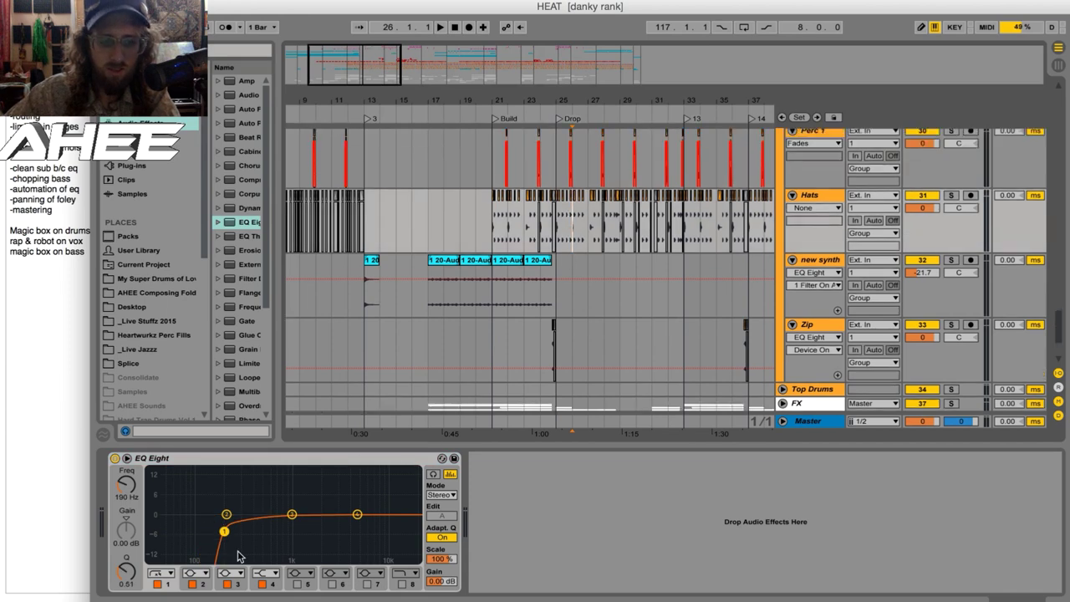
pyautogui.scroll(4, 568, 227)
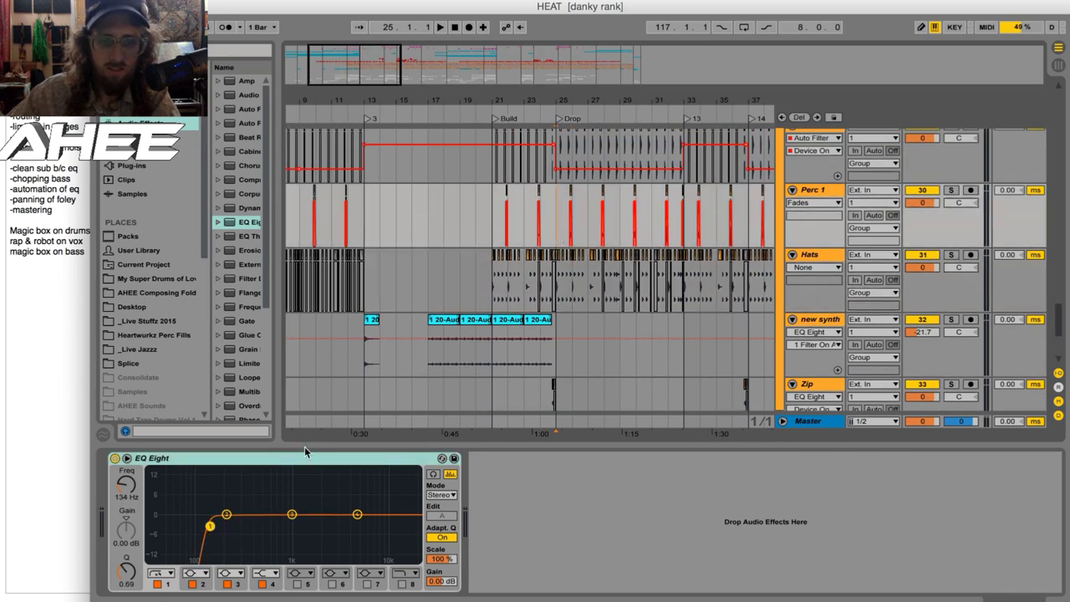
pyautogui.scroll(4, 512, 261)
pyautogui.click(585, 219)
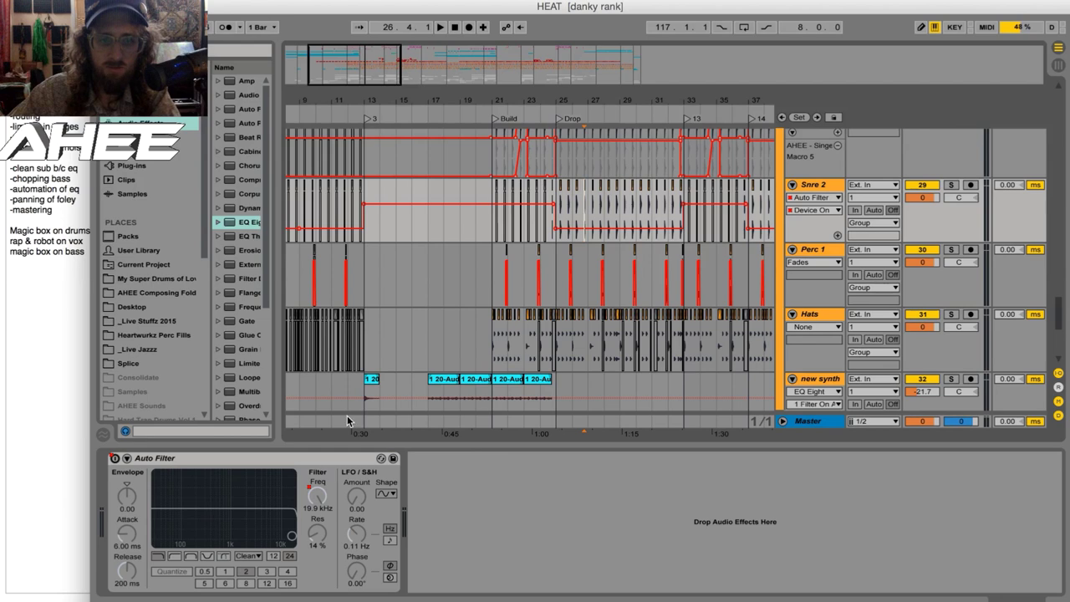
# Show the Snare and SC K device chains just after the Drop and look over the neighbouring bass and drum tracks.
pyautogui.scroll(2, 596, 243)
pyautogui.scroll(8, 594, 247)
pyautogui.click(583, 262)
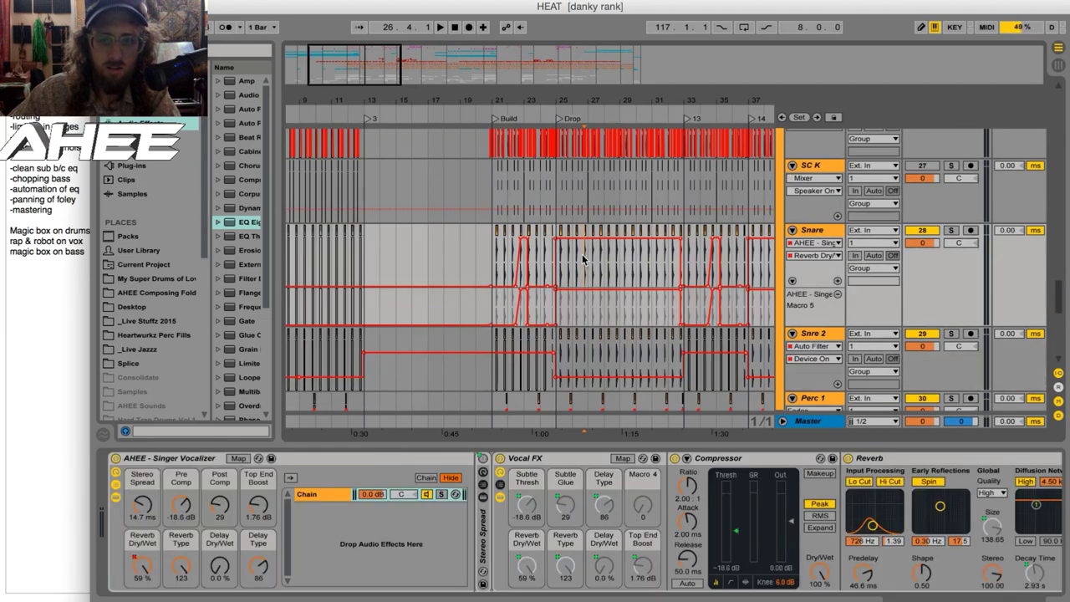
pyautogui.click(584, 182)
pyautogui.scroll(10, 578, 194)
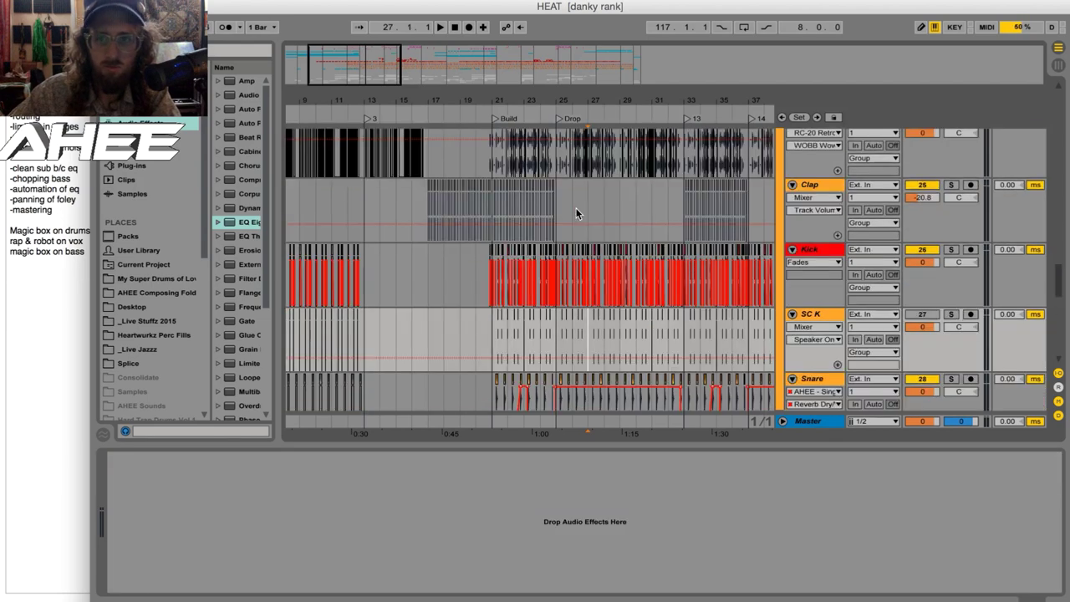
pyautogui.scroll(15, 599, 246)
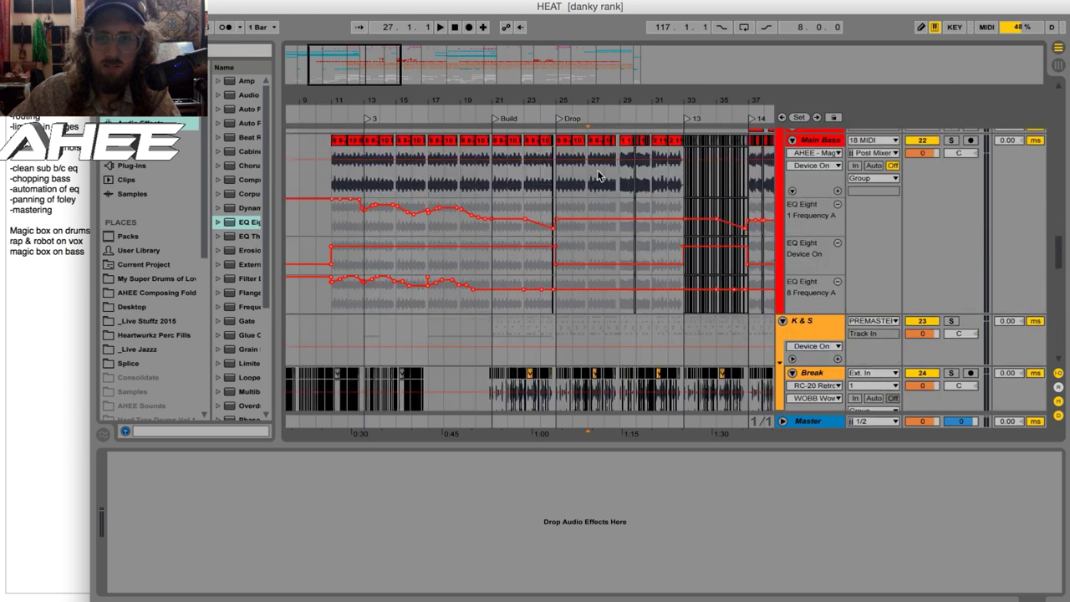
pyautogui.scroll(-20, 566, 238)
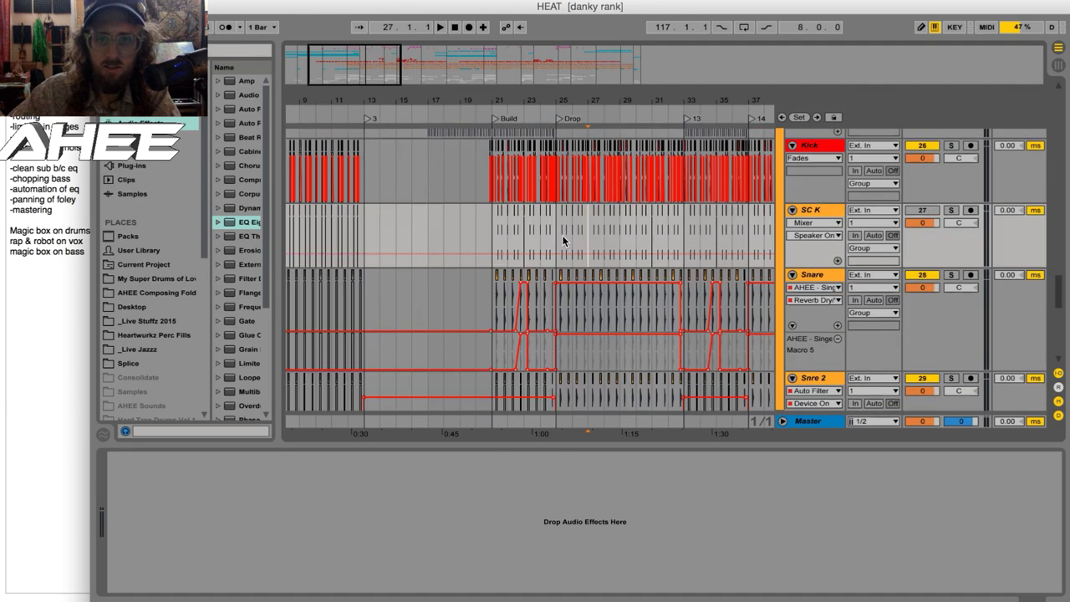
pyautogui.scroll(-8, 589, 326)
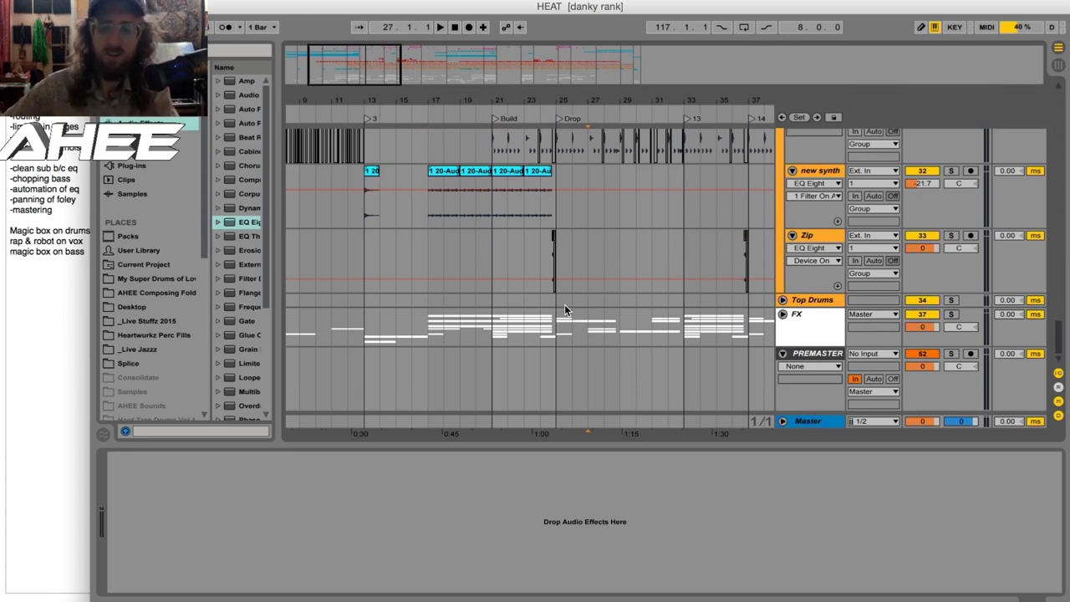
# Unfold the FX group and play its riser and siren tracks from the Build at bar 21 for about two bars.
pyautogui.click(493, 334)
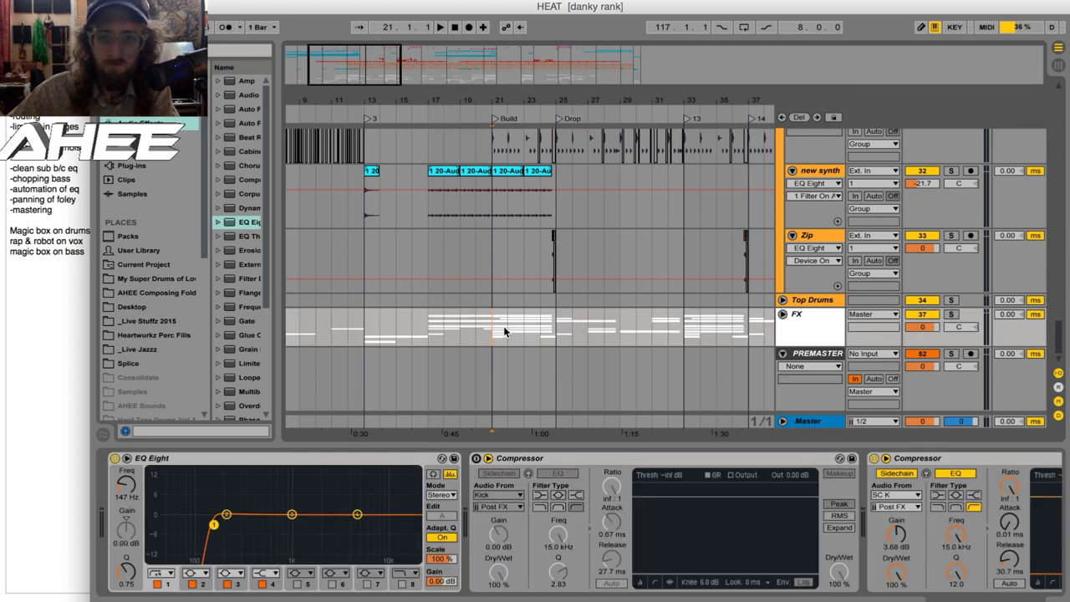
pyautogui.click(782, 314)
pyautogui.scroll(-5, 554, 328)
pyautogui.press('space')
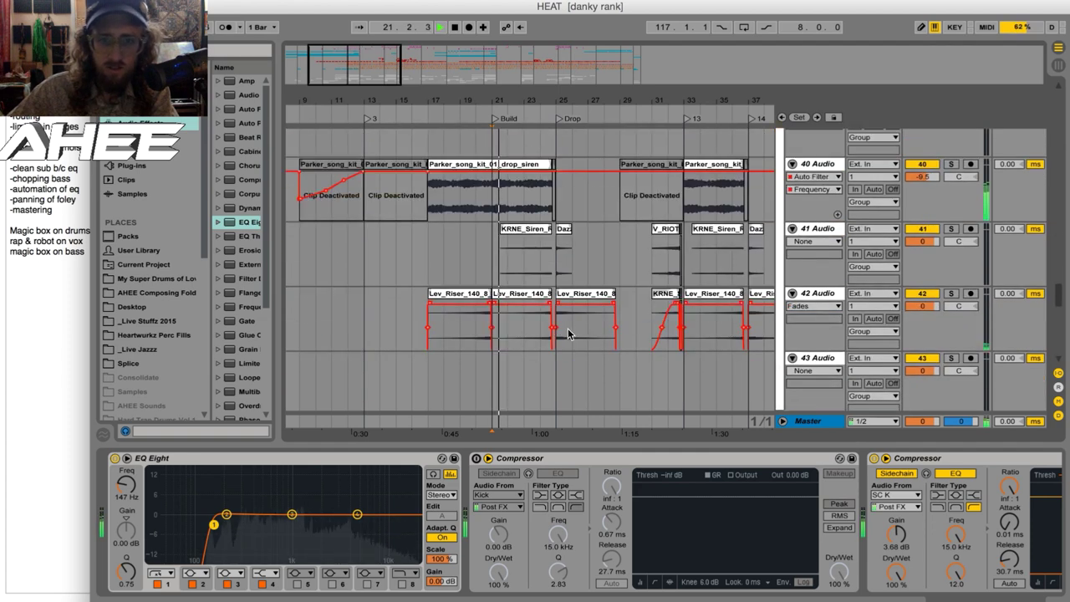
pyautogui.scroll(-3, 530, 247)
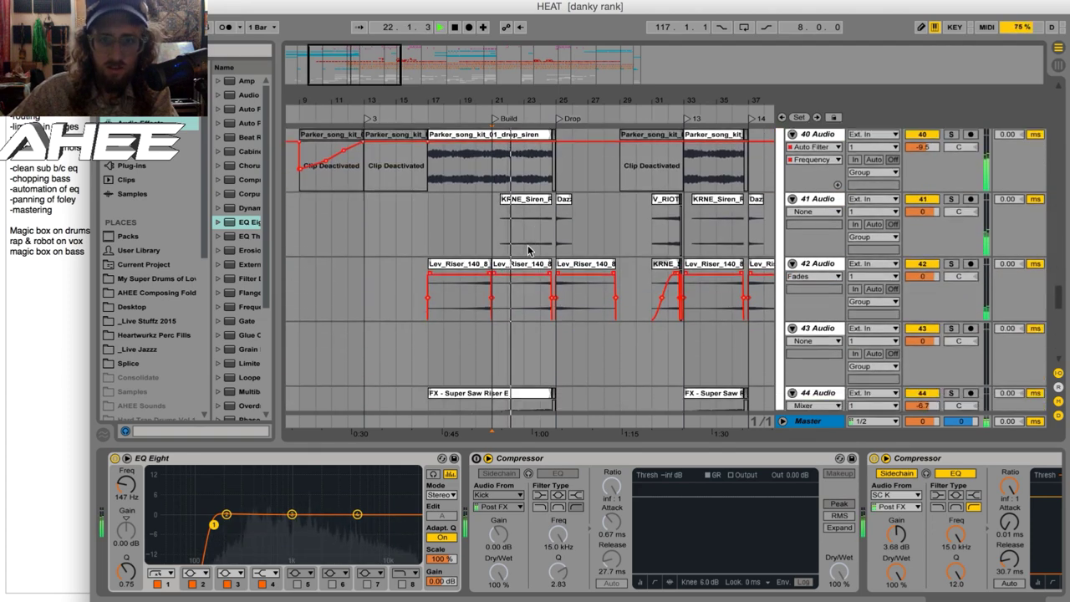
pyautogui.moveTo(526, 100); pyautogui.dragTo(526, 159)
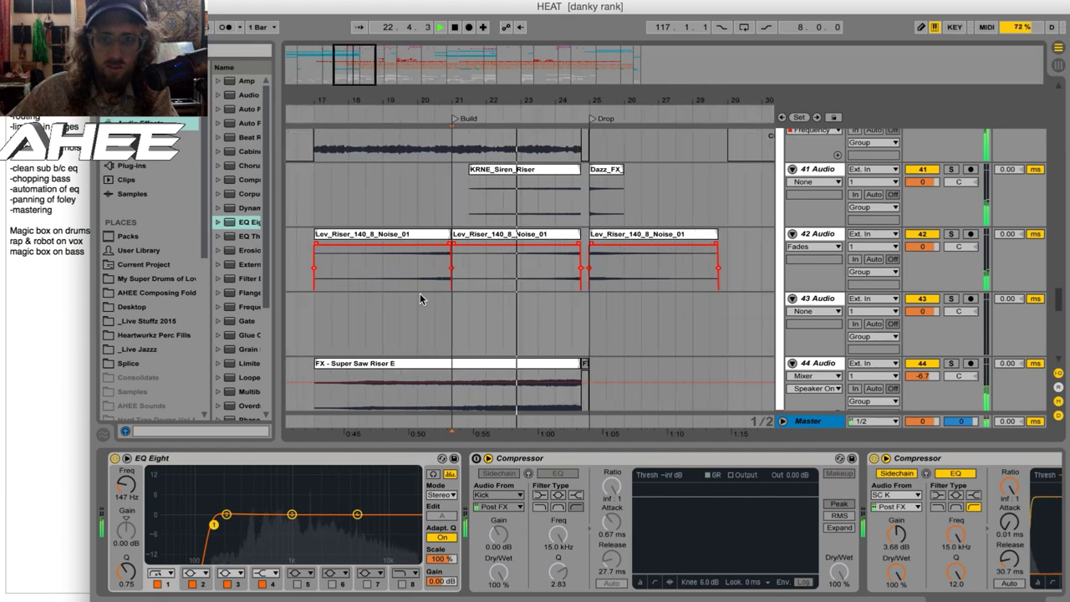
pyautogui.scroll(-6, 445, 291)
pyautogui.press('space')
# Examine where the riser and siren clips on the FX audio tracks end before the Drop, along with the crash clips around it.
pyautogui.scroll(-5, 402, 289)
pyautogui.scroll(-3, 359, 288)
pyautogui.scroll(8, 360, 289)
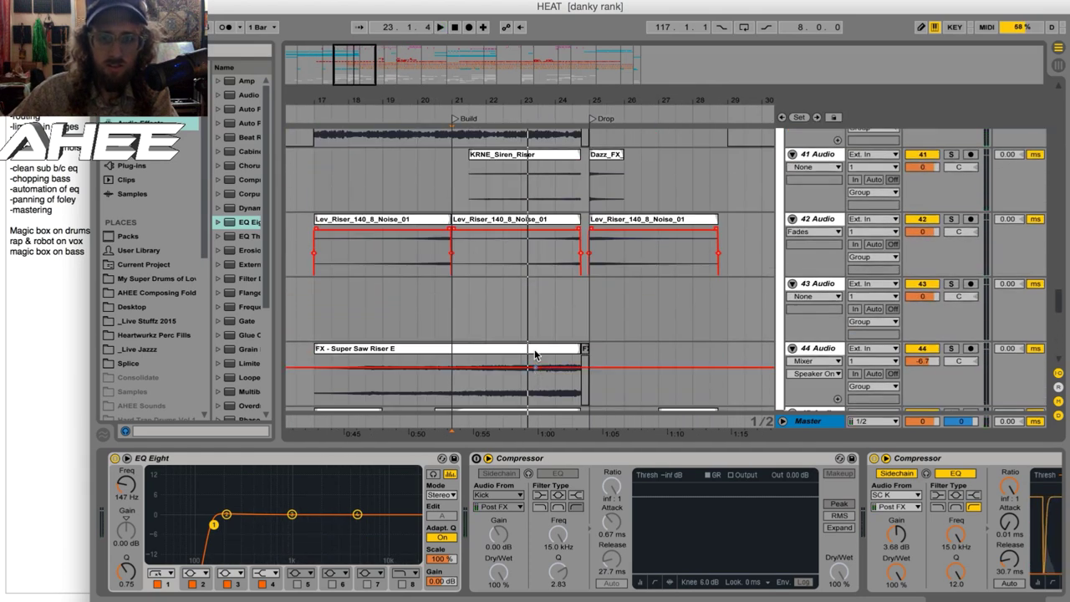
pyautogui.moveTo(586, 100); pyautogui.dragTo(574, 215)
pyautogui.scroll(1, 574, 215)
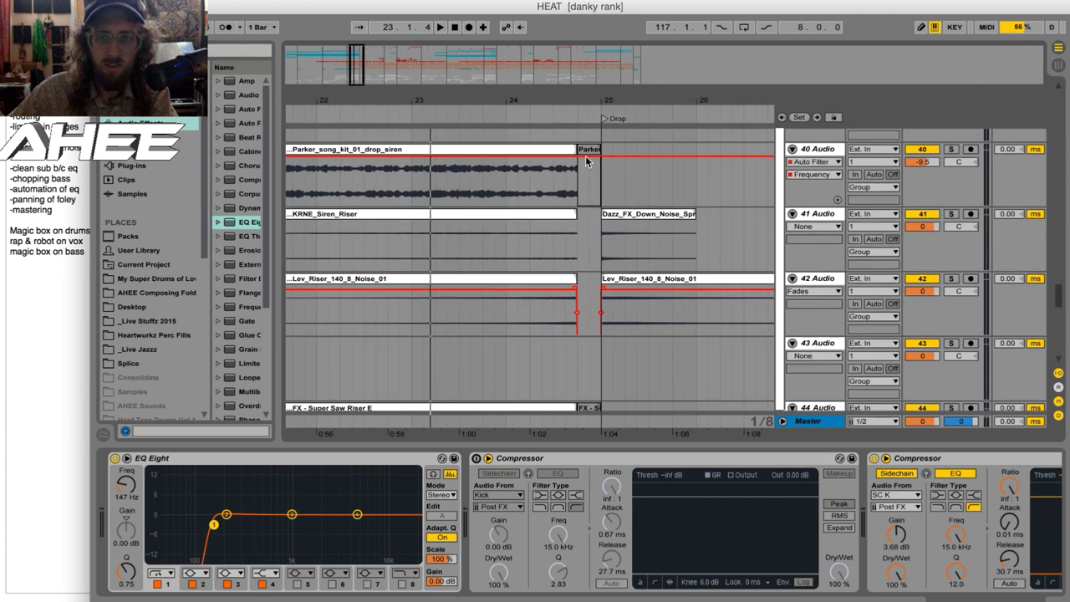
pyautogui.moveTo(573, 106); pyautogui.dragTo(572, 86)
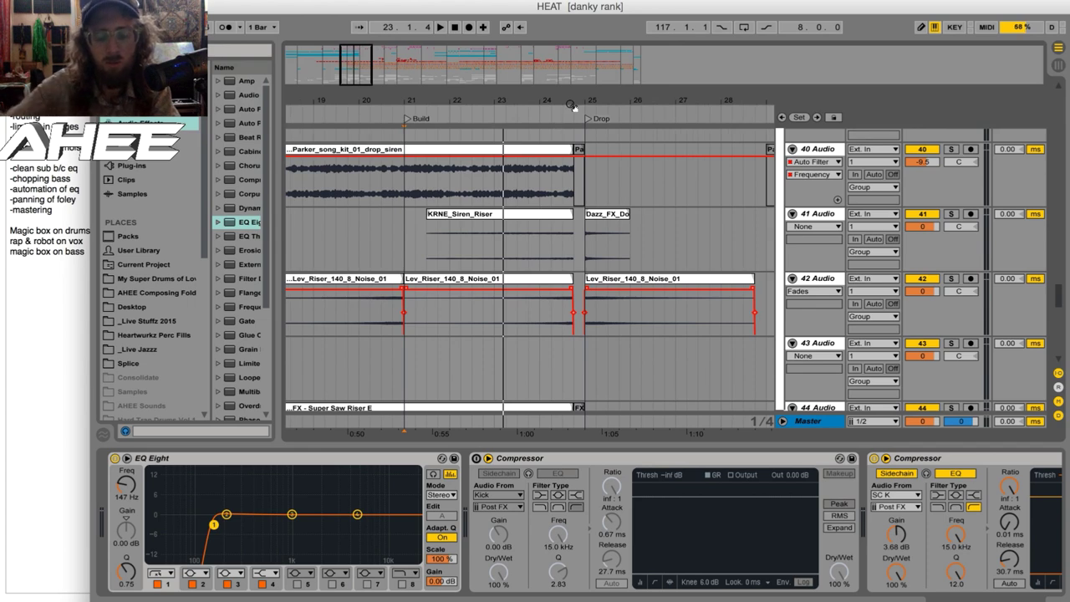
pyautogui.scroll(-5, 566, 214)
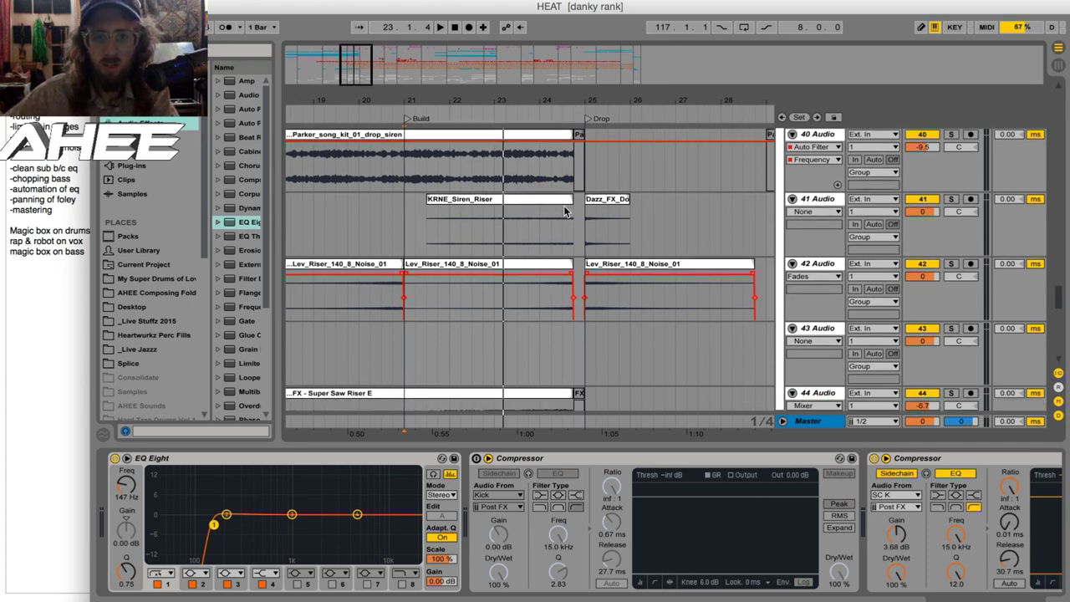
pyautogui.scroll(-3, 565, 213)
pyautogui.scroll(1, 560, 227)
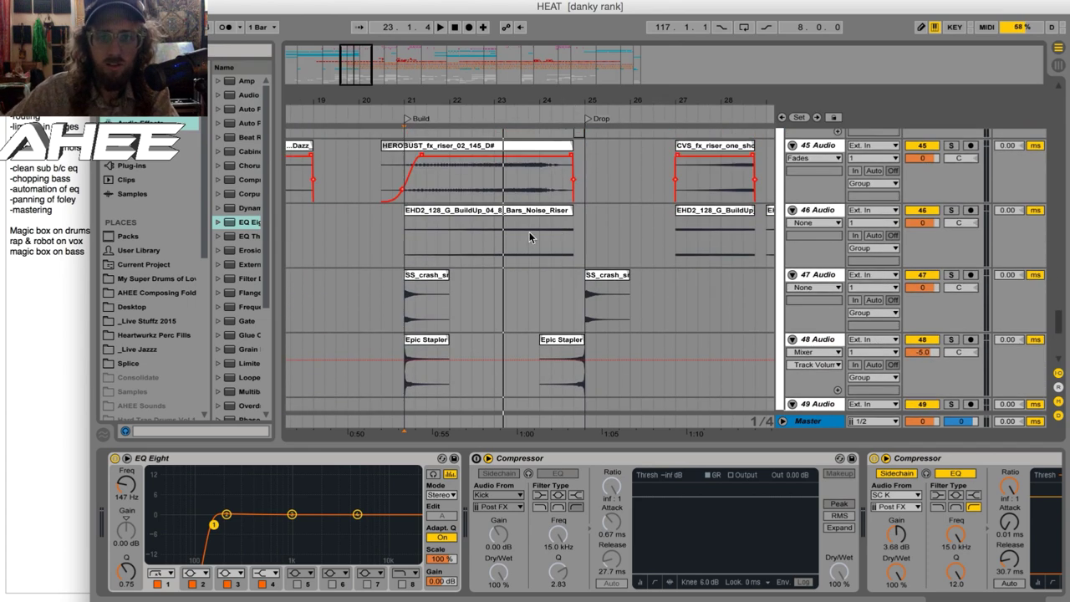
pyautogui.scroll(1, 452, 209)
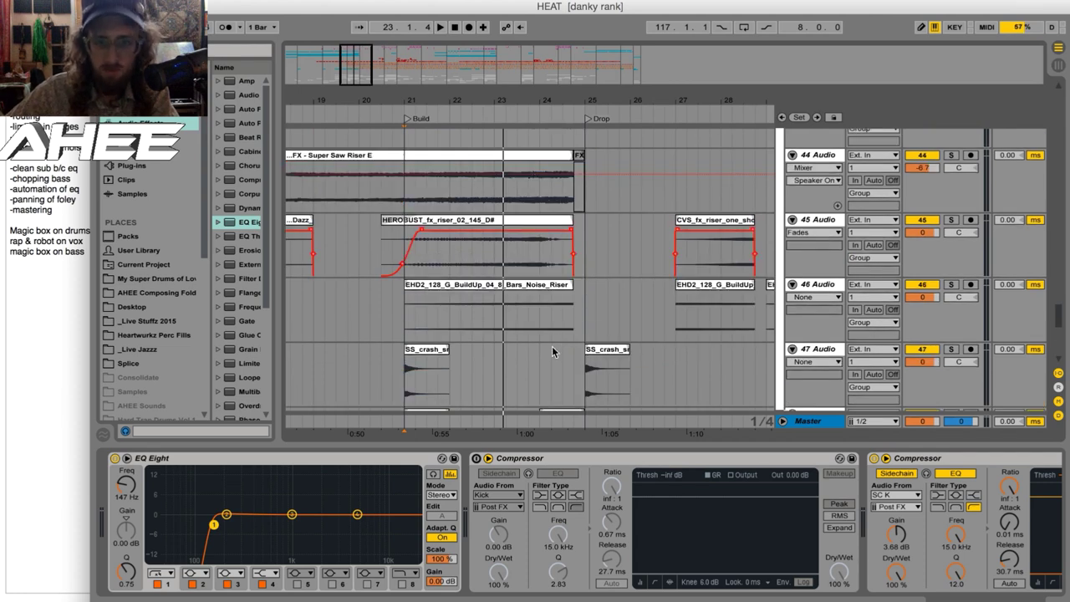
pyautogui.scroll(-6, 539, 343)
# Unsolo the FX group, play the full mix from Drop 2 and show the Master track's devices.
pyautogui.moveTo(552, 105); pyautogui.dragTo(552, 67)
pyautogui.click(808, 421)
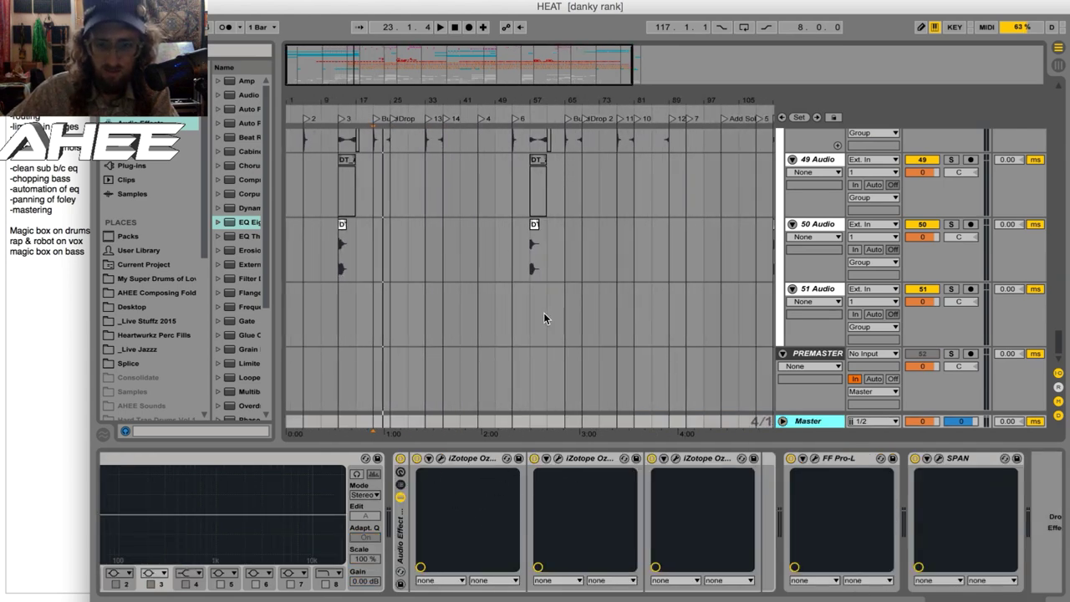
pyautogui.scroll(15, 552, 315)
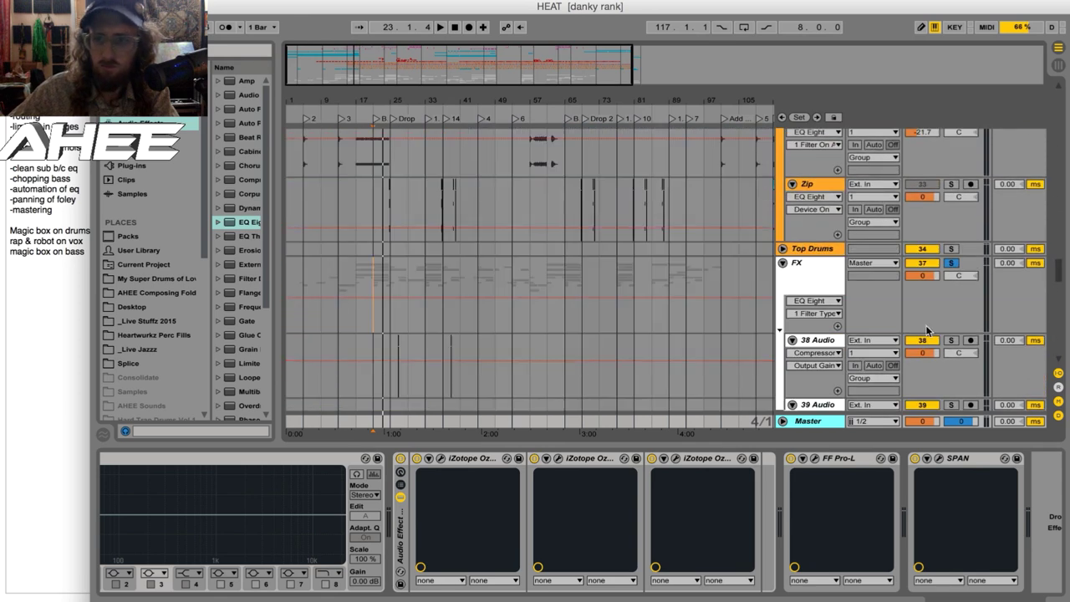
pyautogui.click(951, 263)
pyautogui.click(584, 270)
pyautogui.press('space')
pyautogui.click(797, 421)
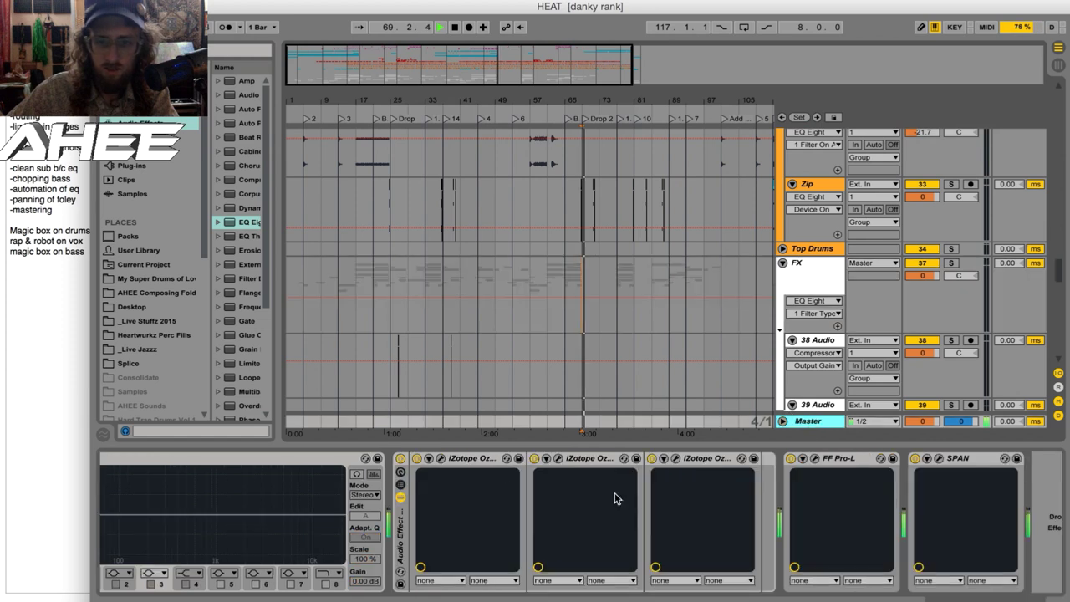
# Compare the mix at Drop 2 with the Master's Ozone effect rack and FF Pro-L bypassed in turn, and re-enable both.
pyautogui.click(401, 459)
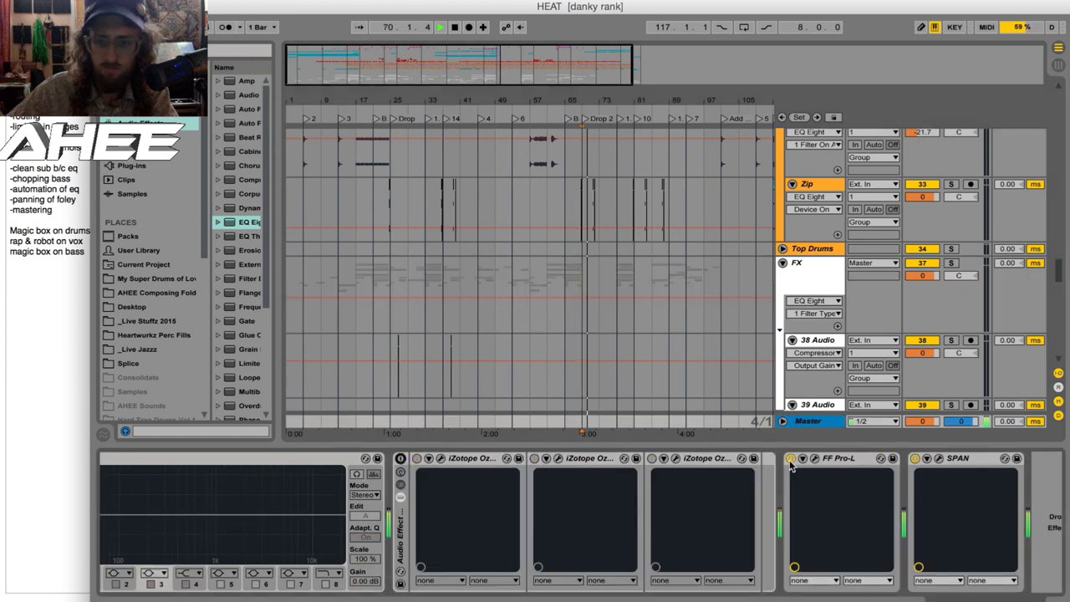
pyautogui.click(791, 460)
pyautogui.click(791, 460)
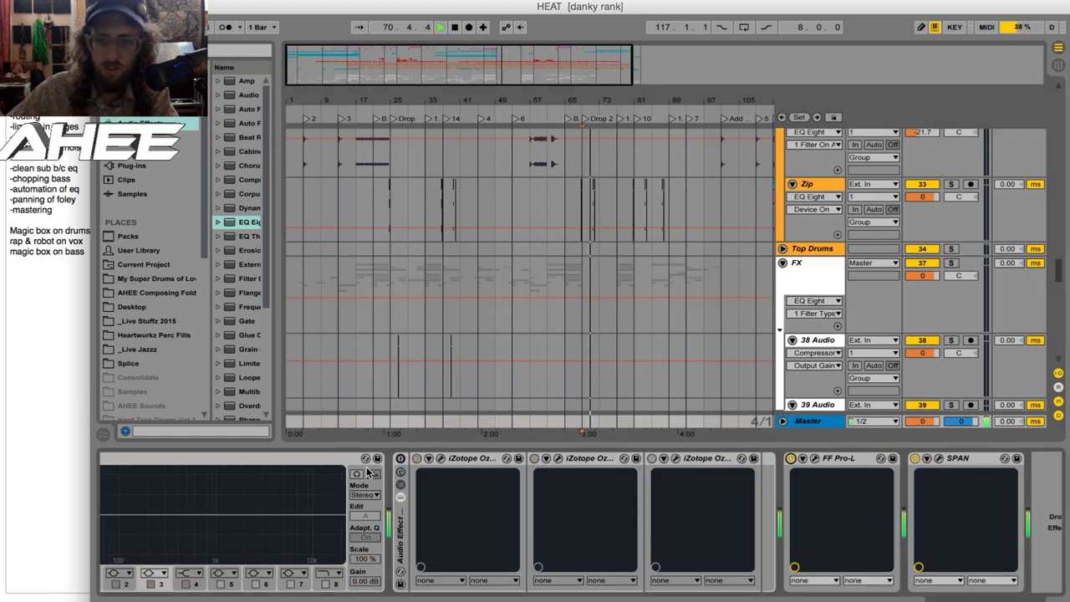
pyautogui.click(400, 461)
pyautogui.press('space')
pyautogui.click(399, 461)
pyautogui.press('space')
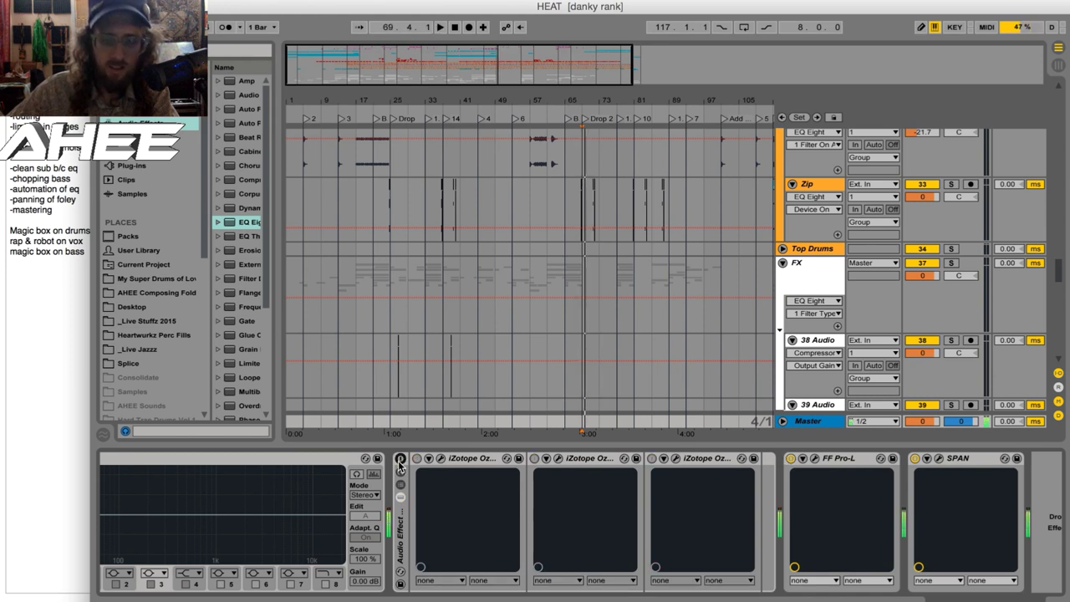
pyautogui.click(399, 461)
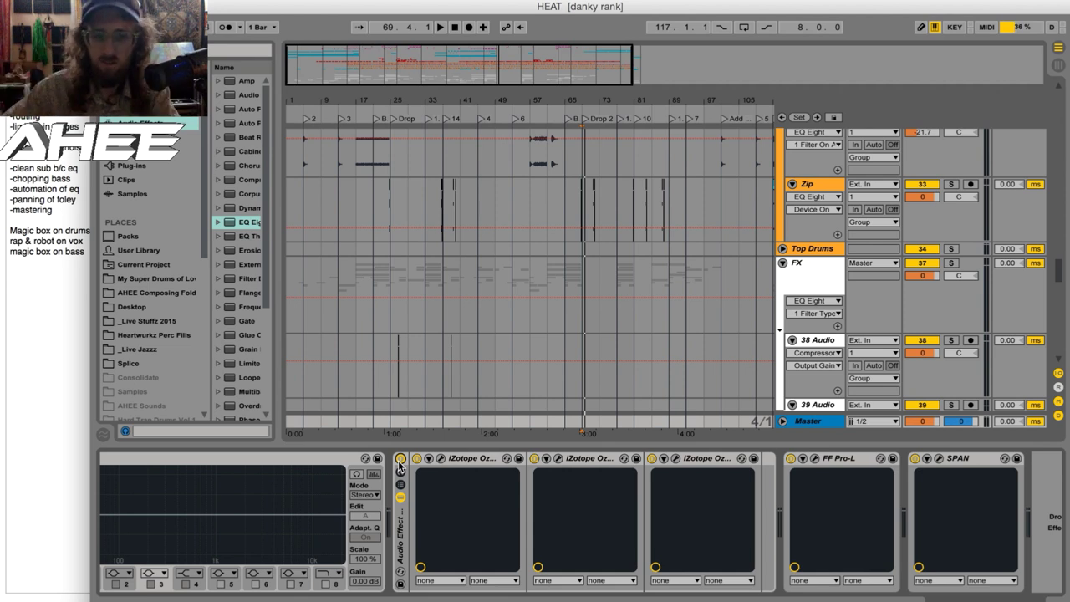
# Open the Master's Ozone 6 Equalizer without its preset manager, review the band curve and close the plug-in window.
pyautogui.click(448, 460)
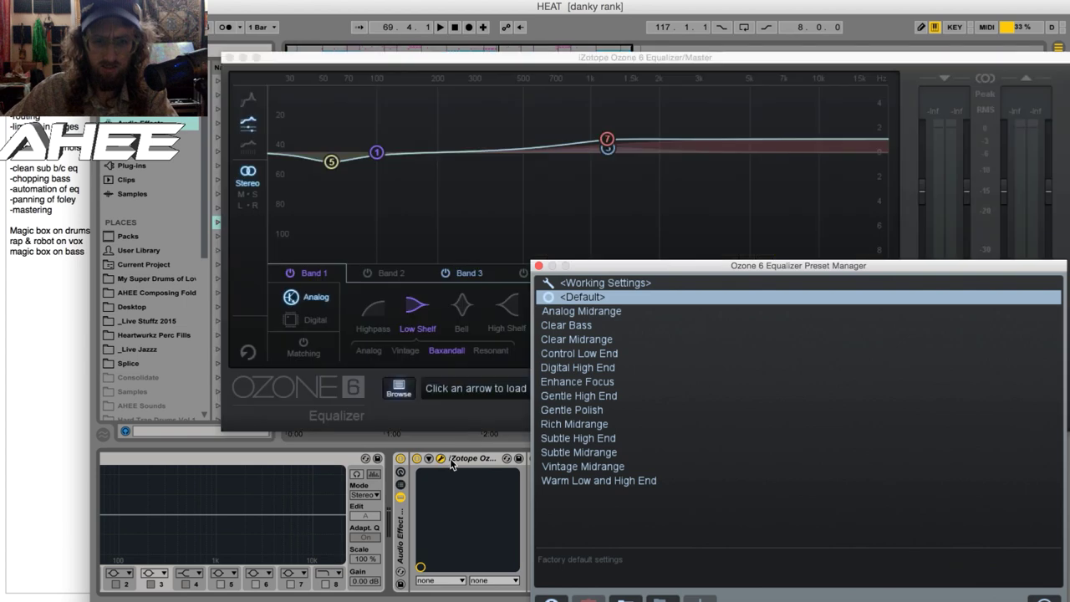
pyautogui.click(538, 266)
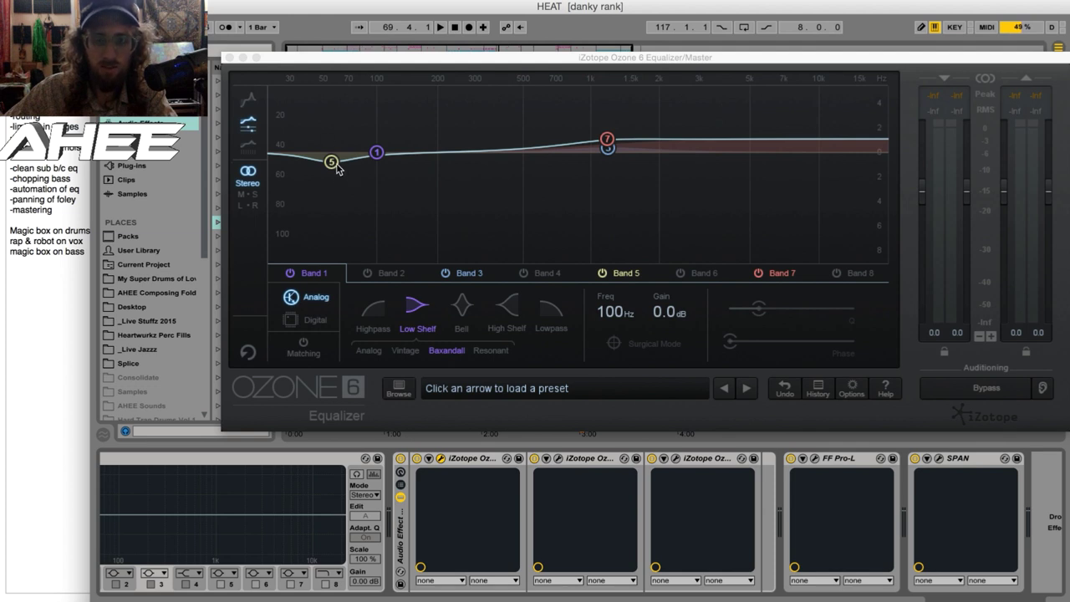
pyautogui.click(229, 58)
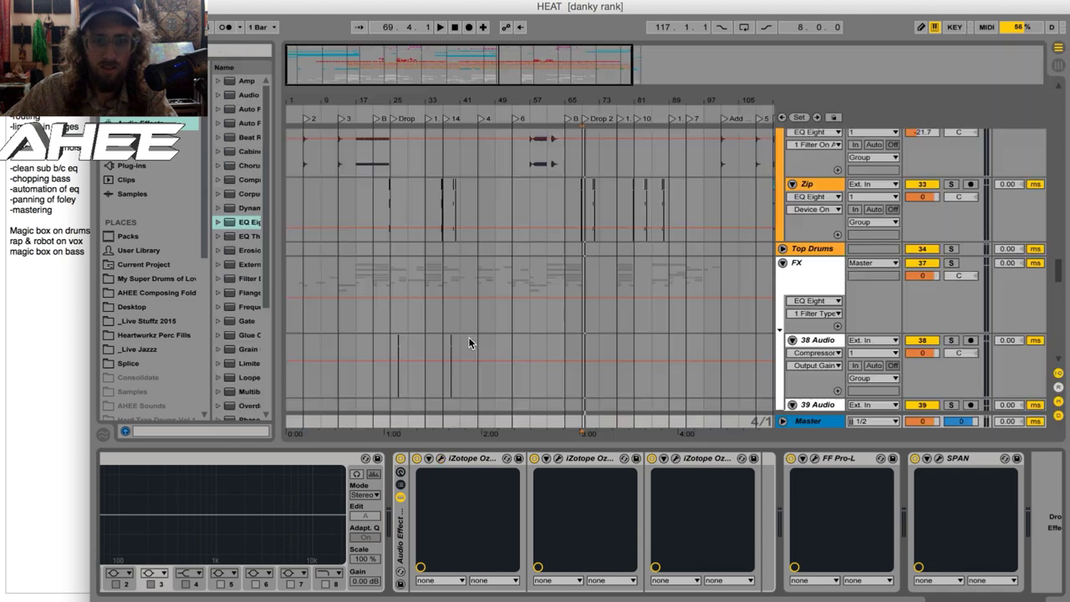
# Open the Master's Ozone 6 Dynamic EQ, watch its bands react during Drop 2 playback and close the plug-in window.
pyautogui.click(558, 459)
pyautogui.click(470, 266)
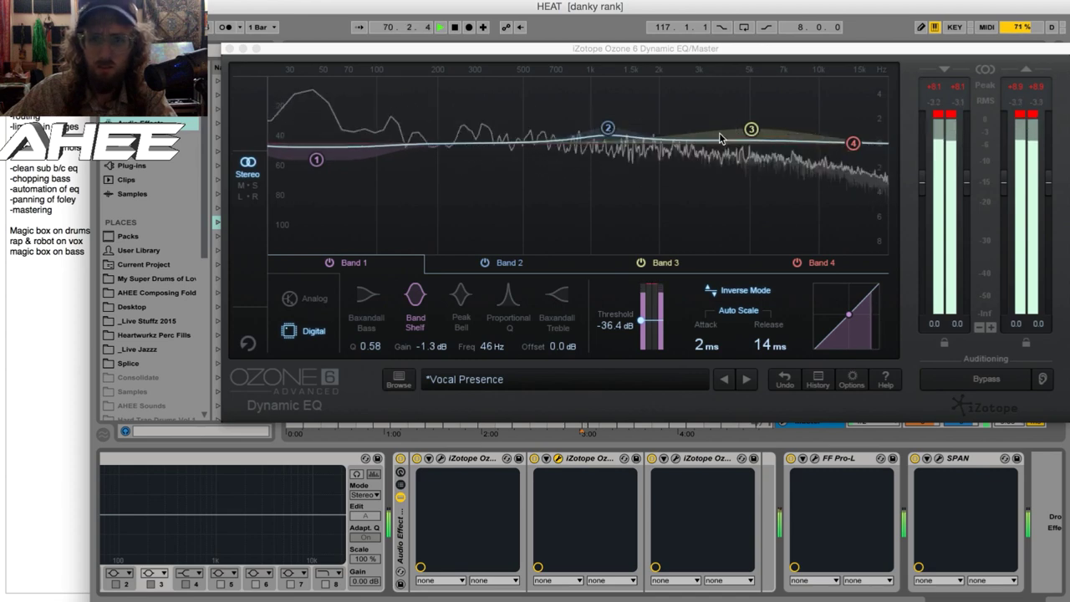
pyautogui.press('space')
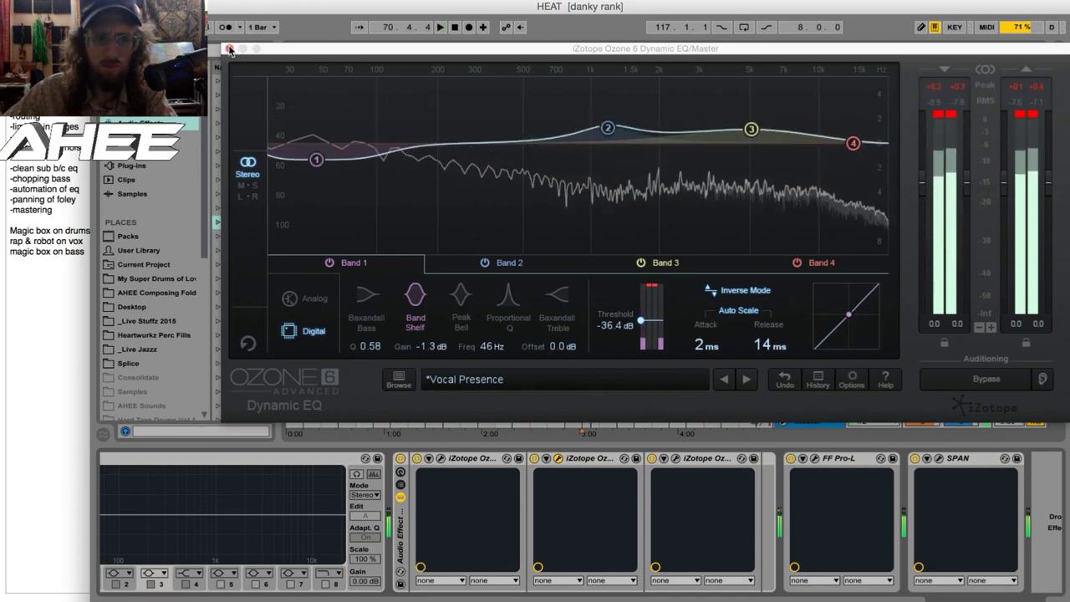
pyautogui.click(231, 50)
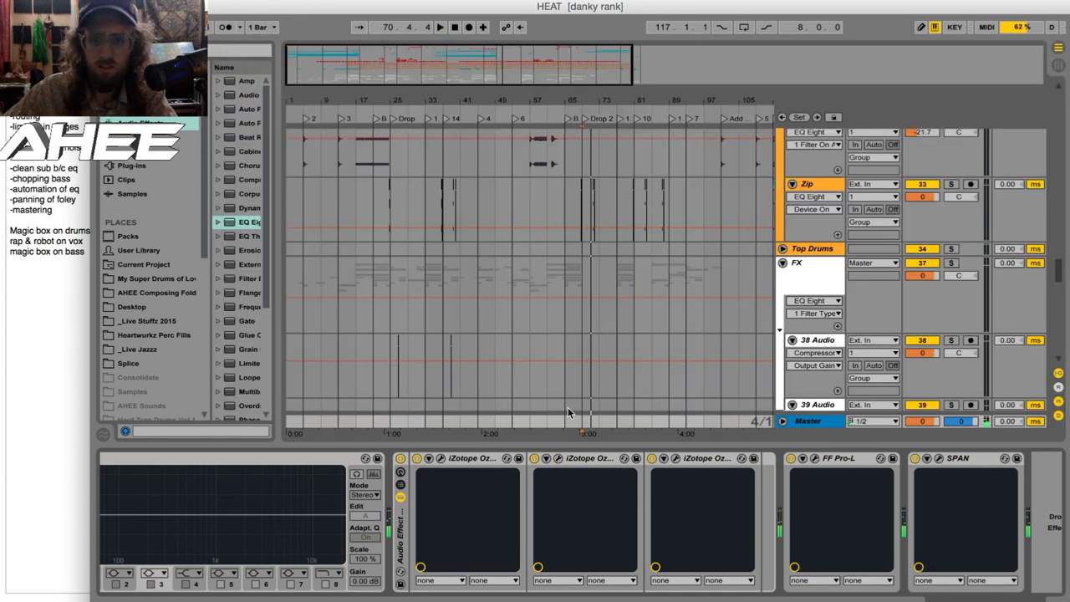
# Open the Master's Ozone 6 Imager, review the stereo width of its four bands and close the plug-in window.
pyautogui.click(676, 460)
pyautogui.click(425, 210)
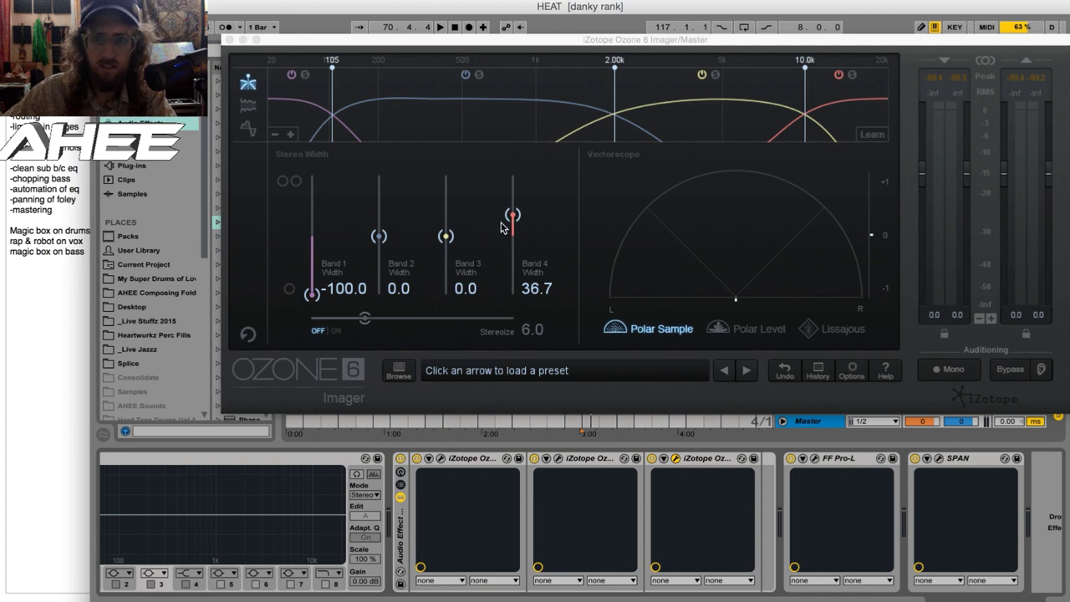
pyautogui.click(232, 40)
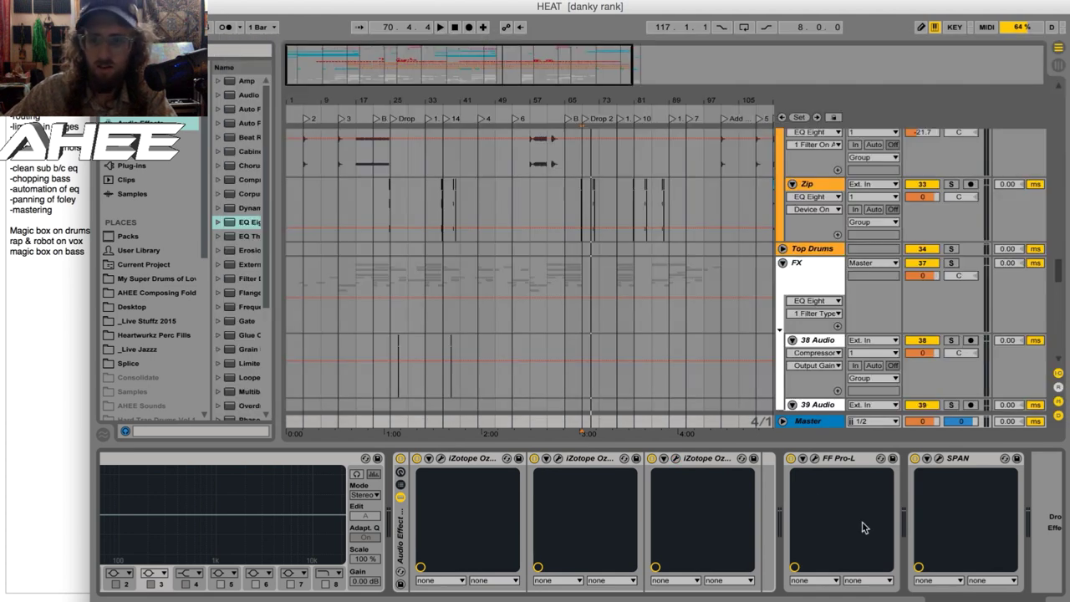
# Open the Master's FF Pro-L, watch its gain reduction during Drop 2 playback and close the plug-in window.
pyautogui.click(816, 459)
pyautogui.press('space')
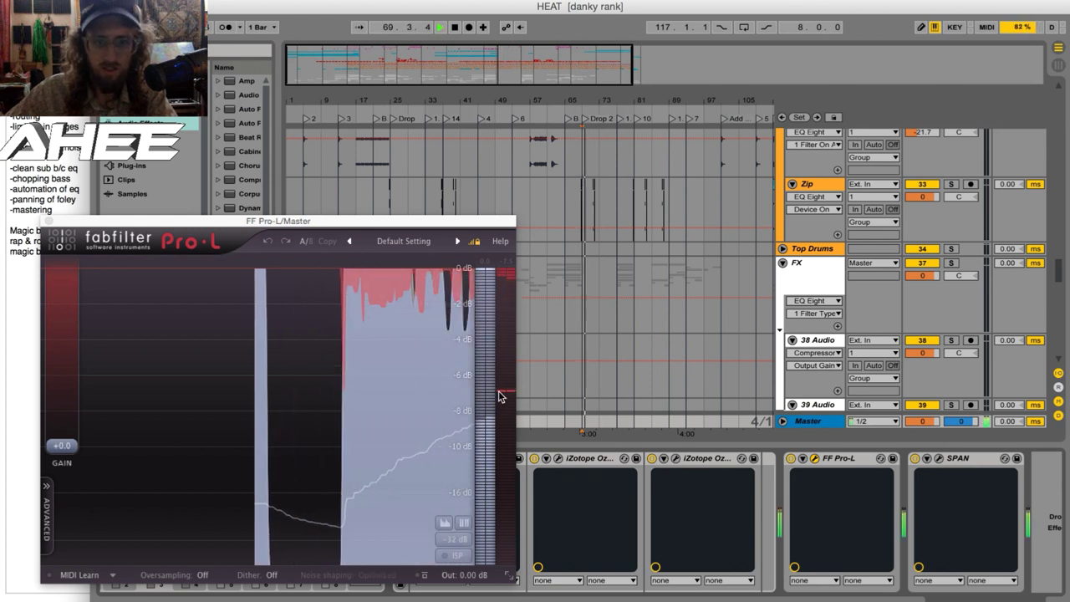
pyautogui.click(47, 222)
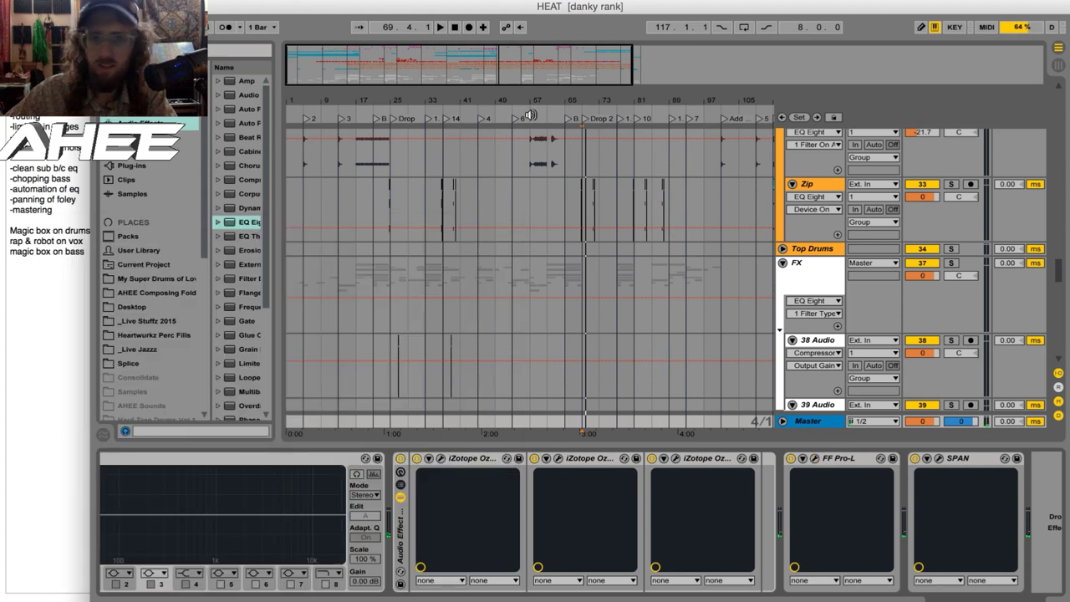
# Hide the child tracks of the Voxes and Chords groups and fold the Chords group in the arrangement.
pyautogui.moveTo(500, 103); pyautogui.dragTo(382, 102)
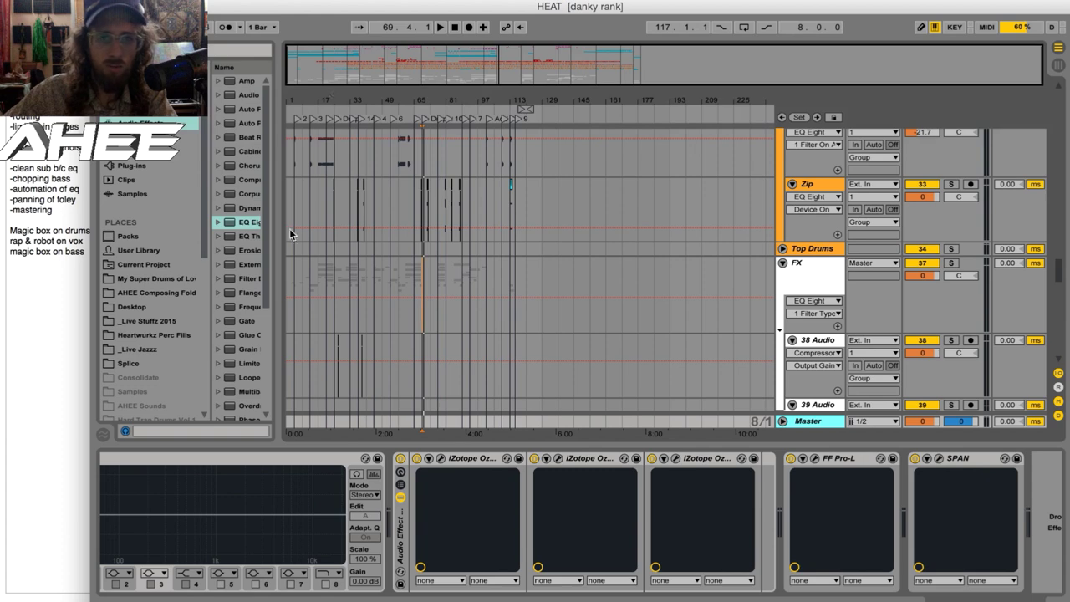
pyautogui.scroll(15, 359, 294)
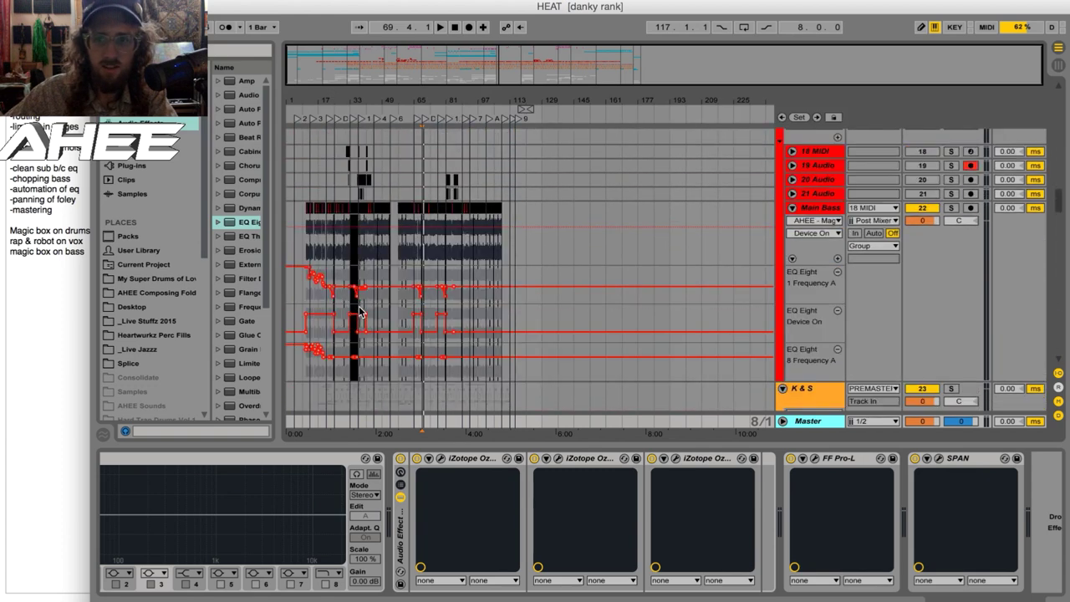
pyautogui.scroll(6, 360, 309)
pyautogui.moveTo(314, 97); pyautogui.dragTo(313, 134)
pyautogui.scroll(4, 398, 285)
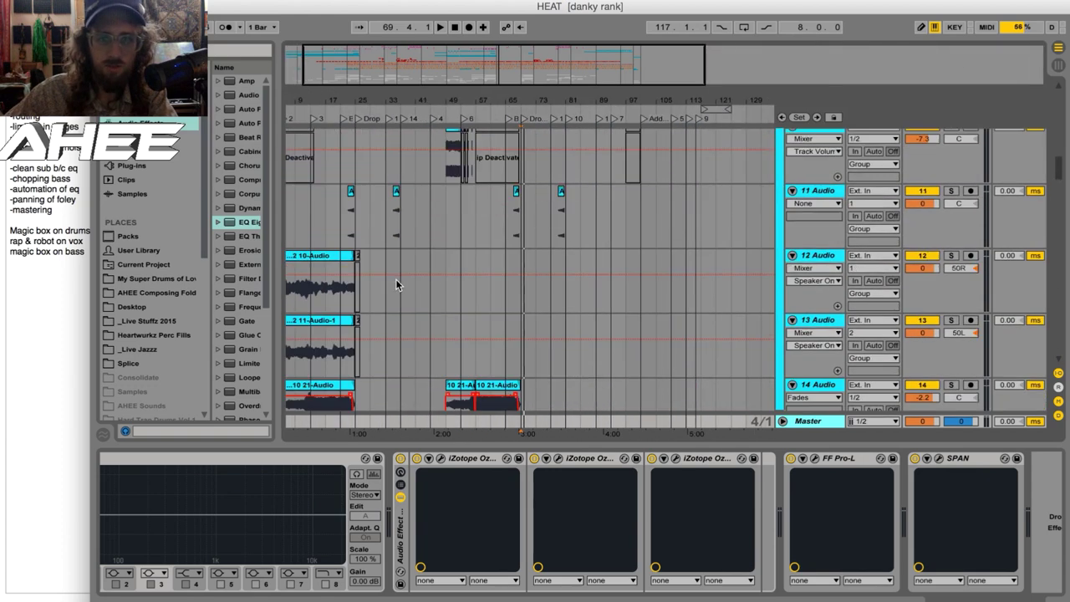
pyautogui.scroll(10, 397, 284)
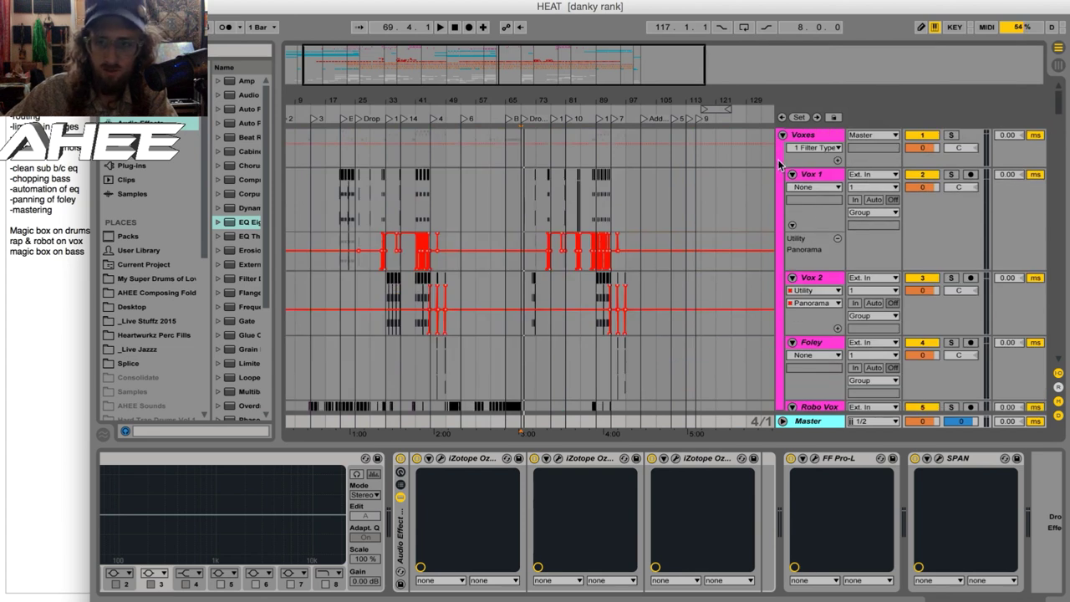
pyautogui.click(780, 164)
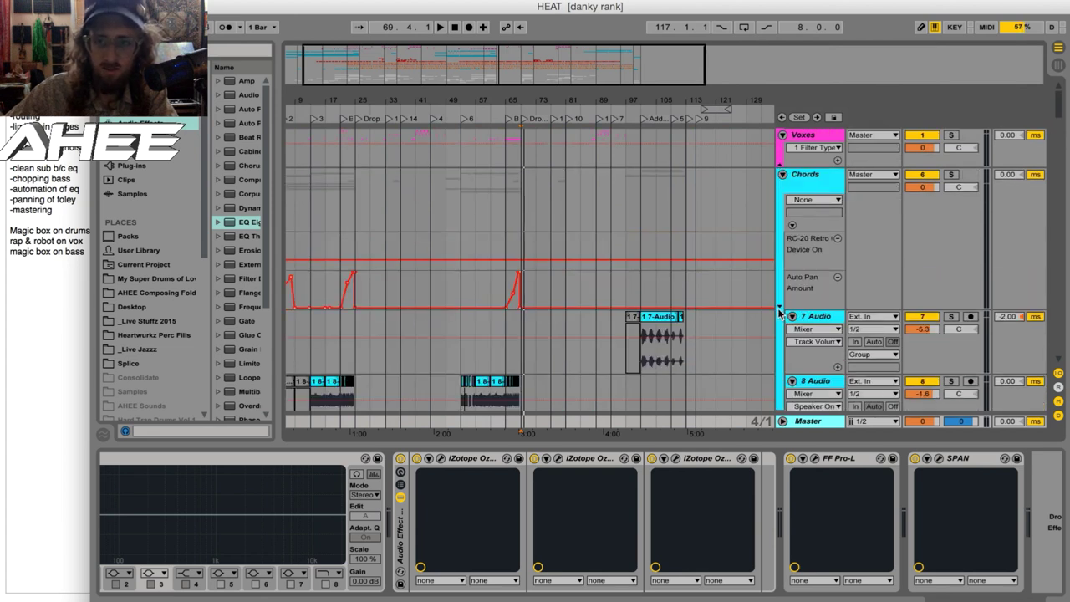
pyautogui.click(780, 311)
pyautogui.click(783, 176)
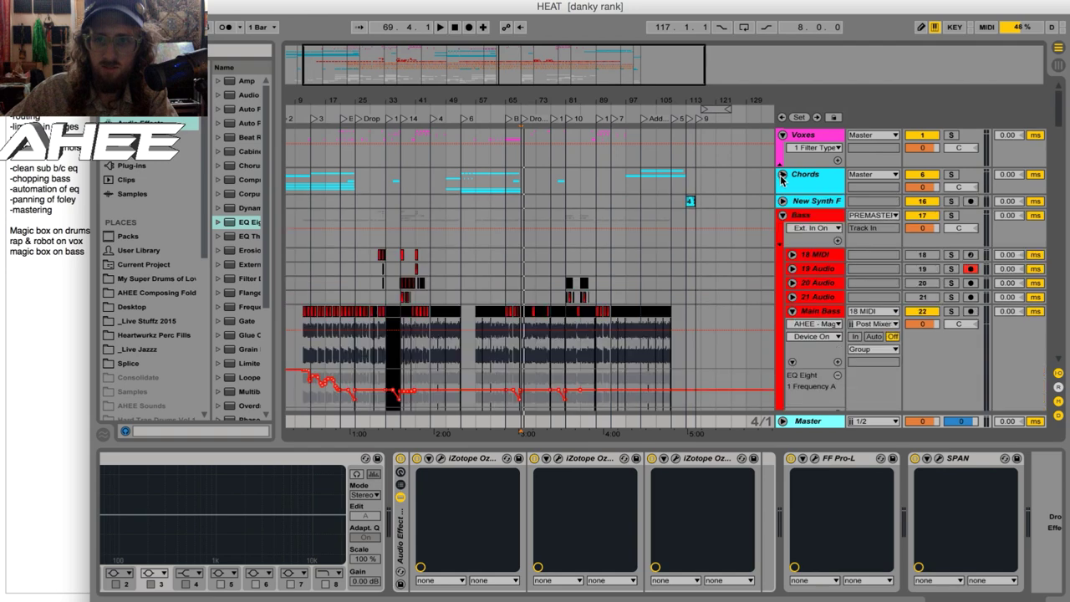
# Collapse the Bass group's child tracks while keeping the group track itself unfolded.
pyautogui.click(782, 215)
pyautogui.click(782, 235)
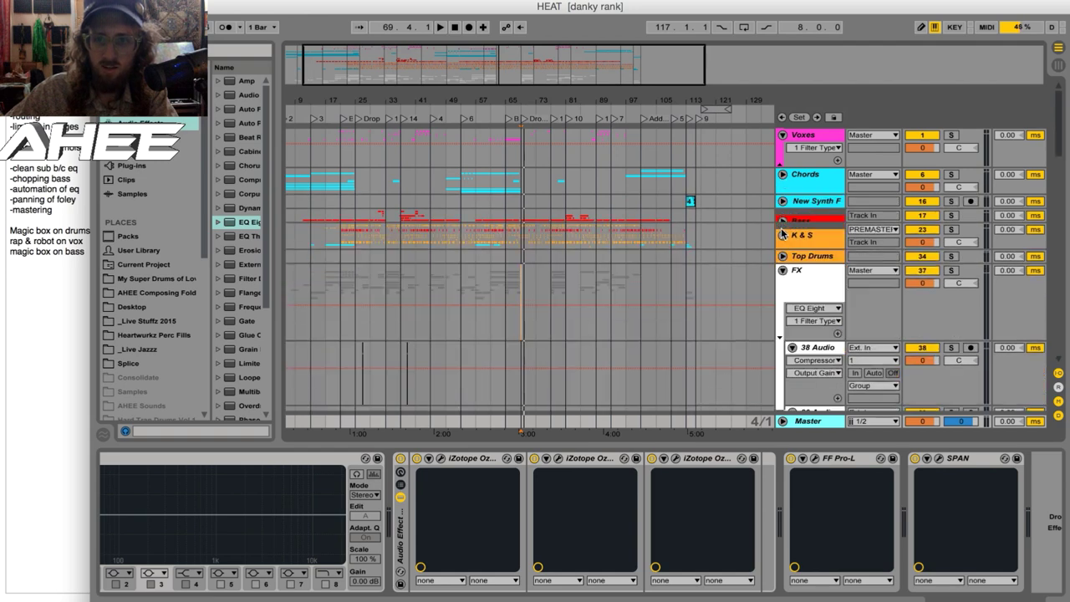
pyautogui.click(783, 218)
# Hide the child tracks of the K & S and FX groups and set the insert marker on K & S at bar 53.
pyautogui.click(781, 260)
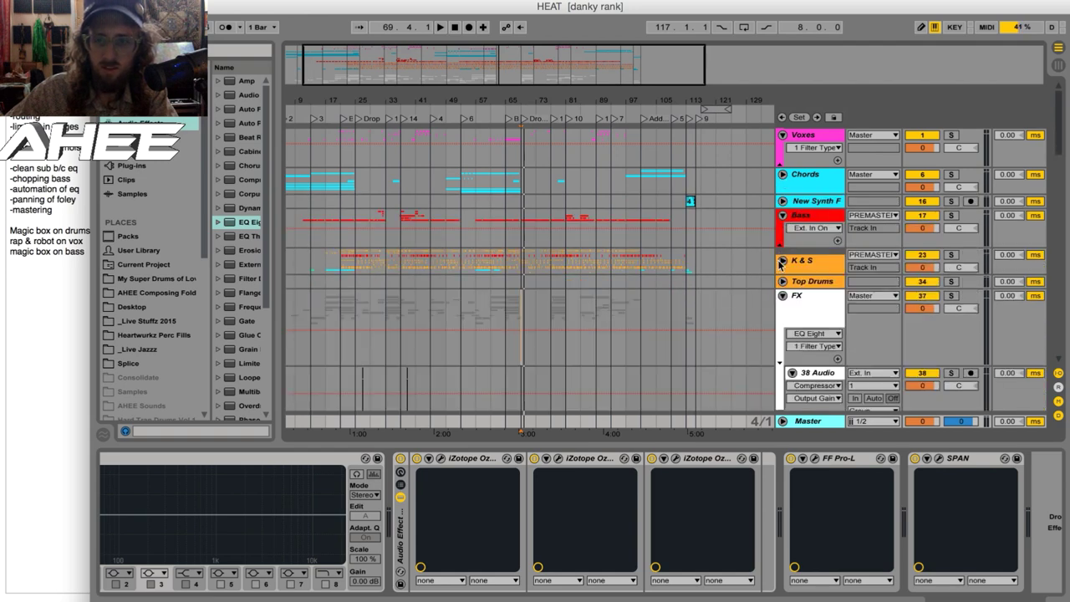
pyautogui.click(781, 261)
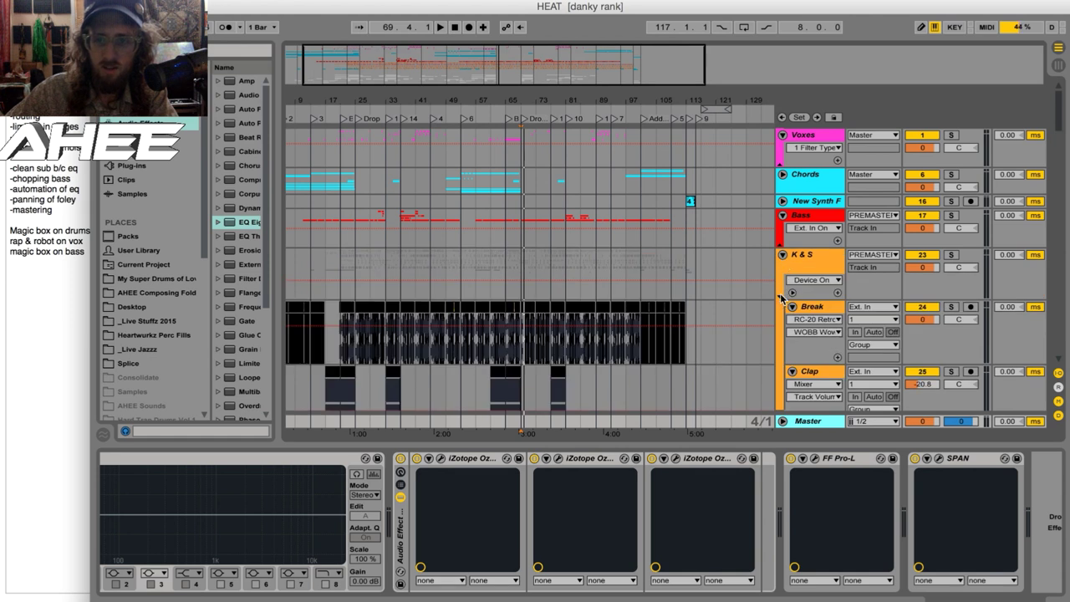
pyautogui.click(781, 299)
pyautogui.scroll(-1, 784, 328)
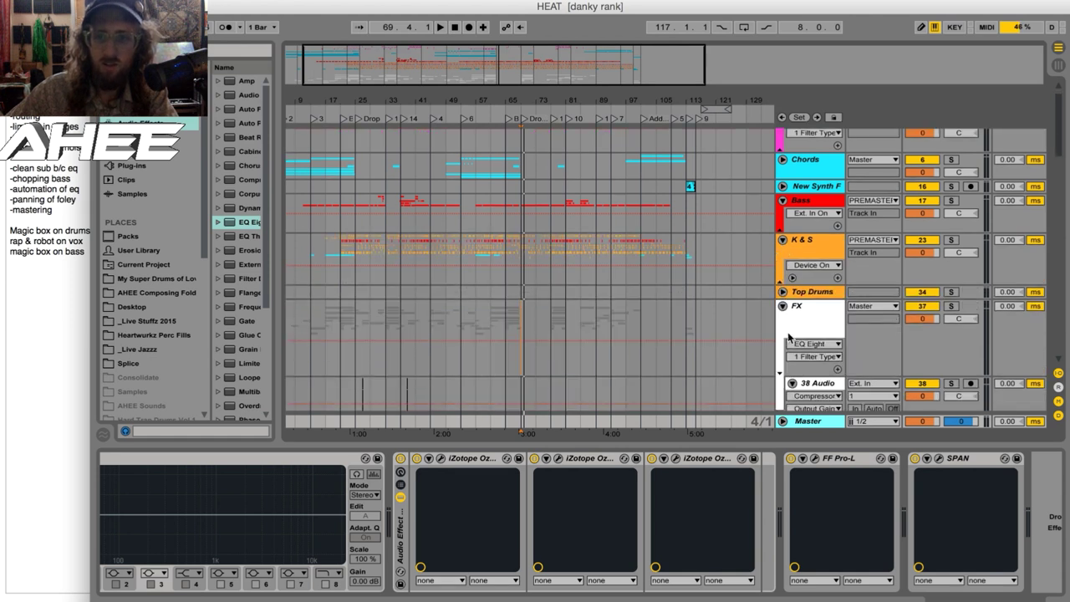
pyautogui.click(780, 377)
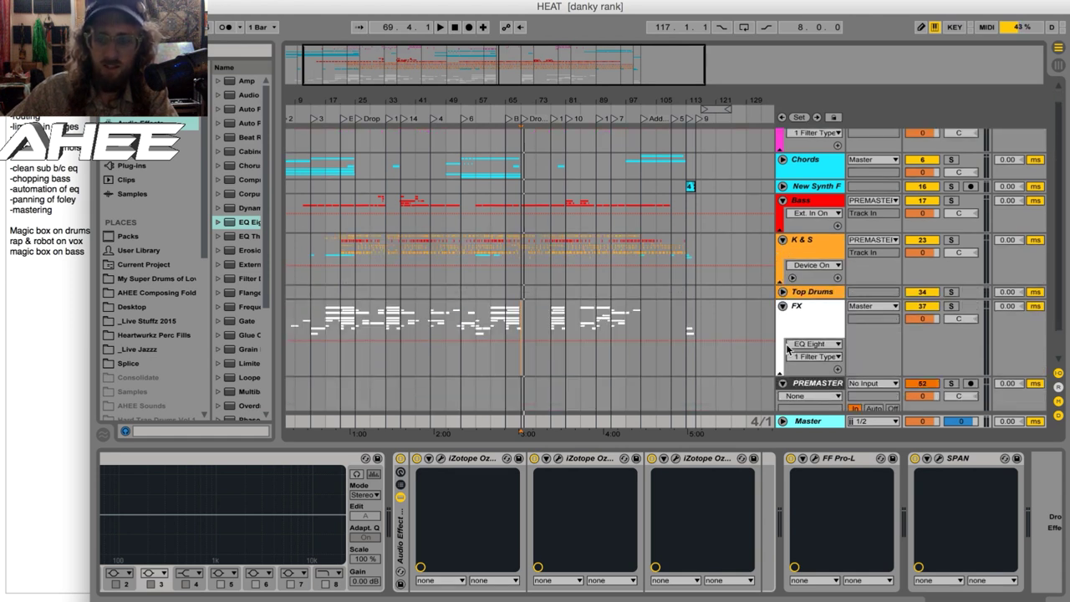
pyautogui.click(465, 276)
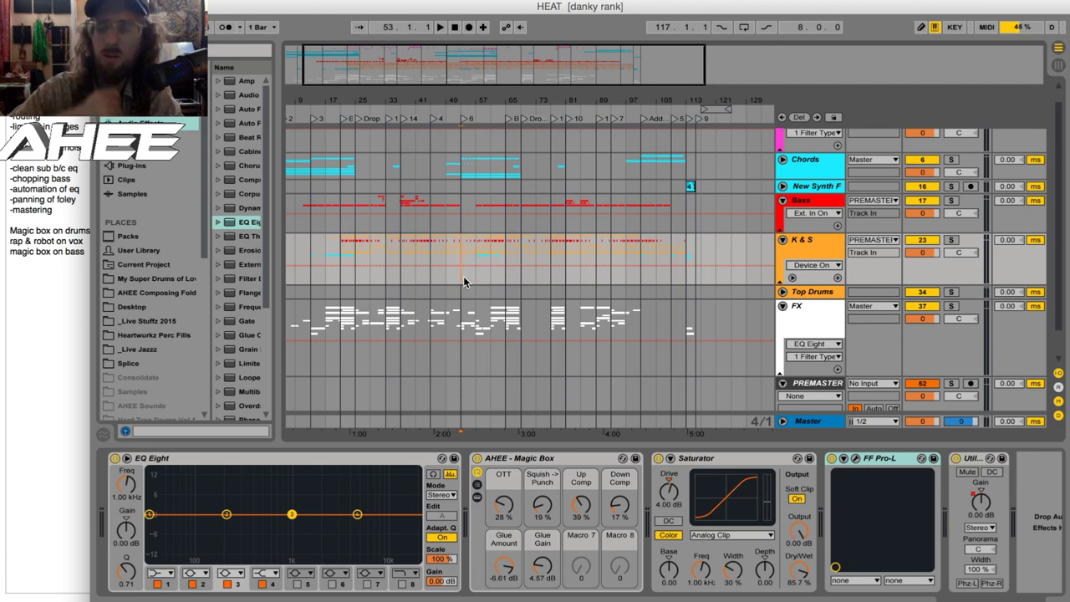